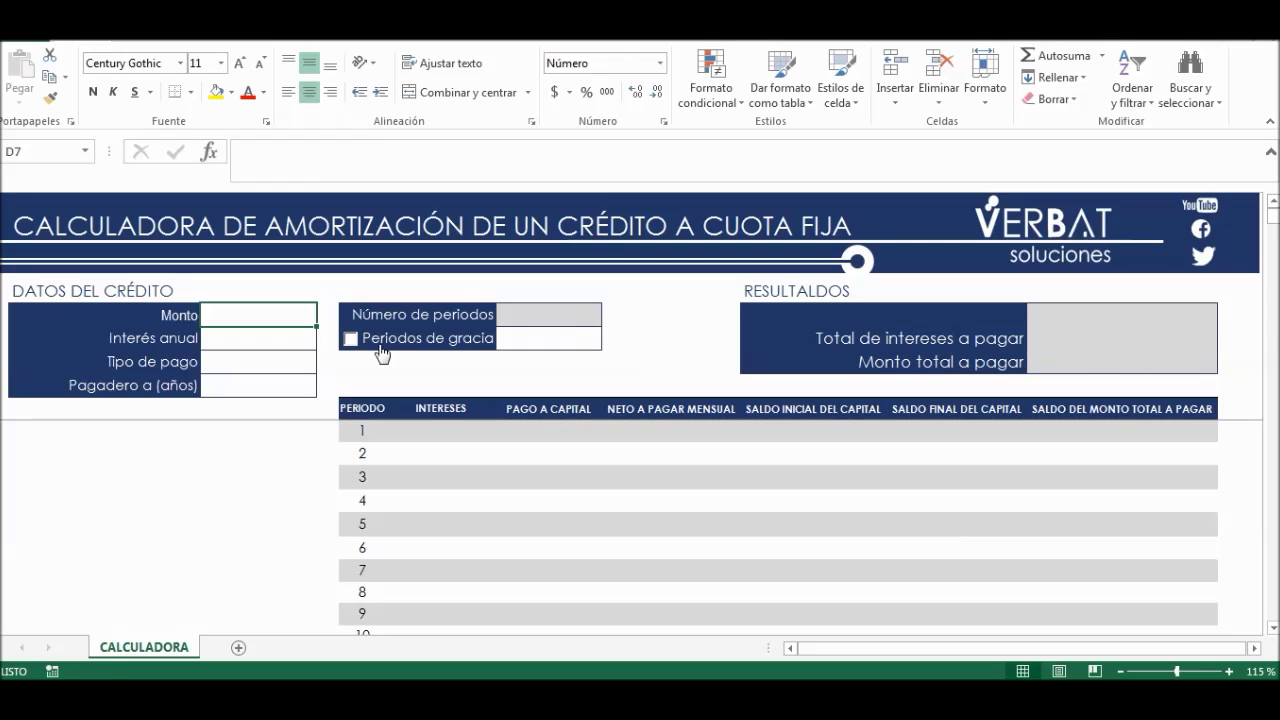
key(Up)
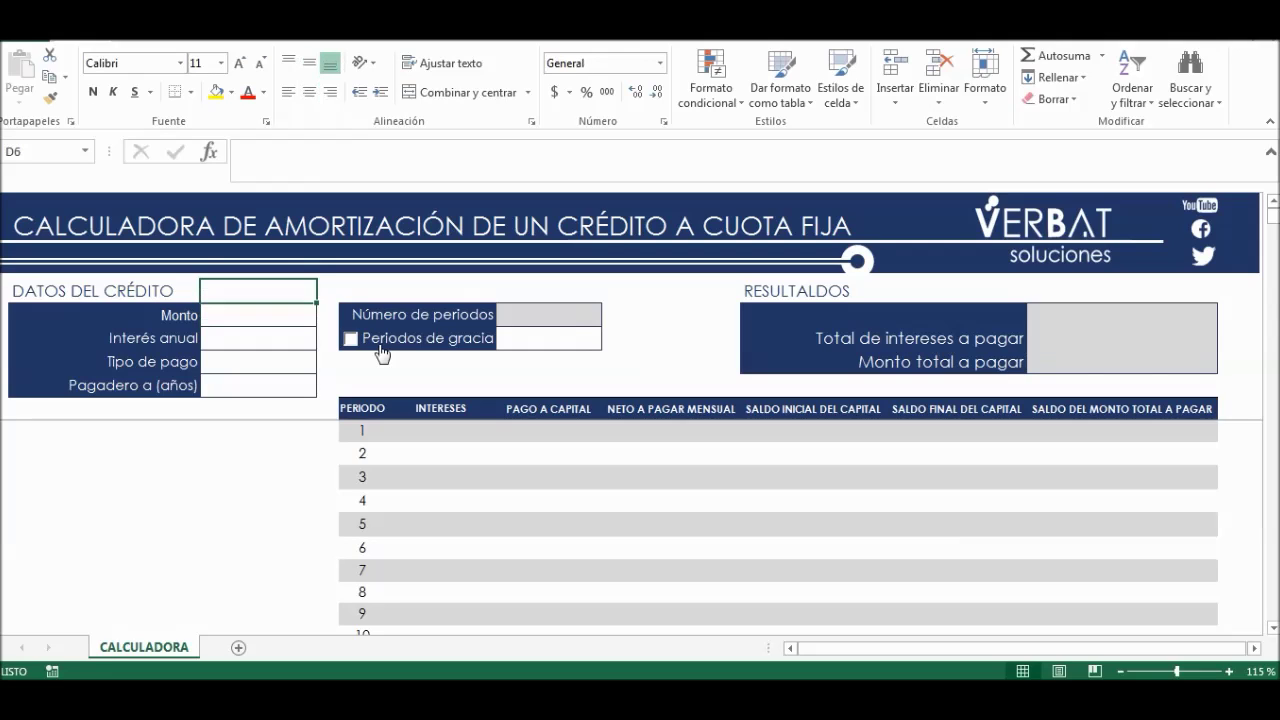
key(Left)
key(Left)
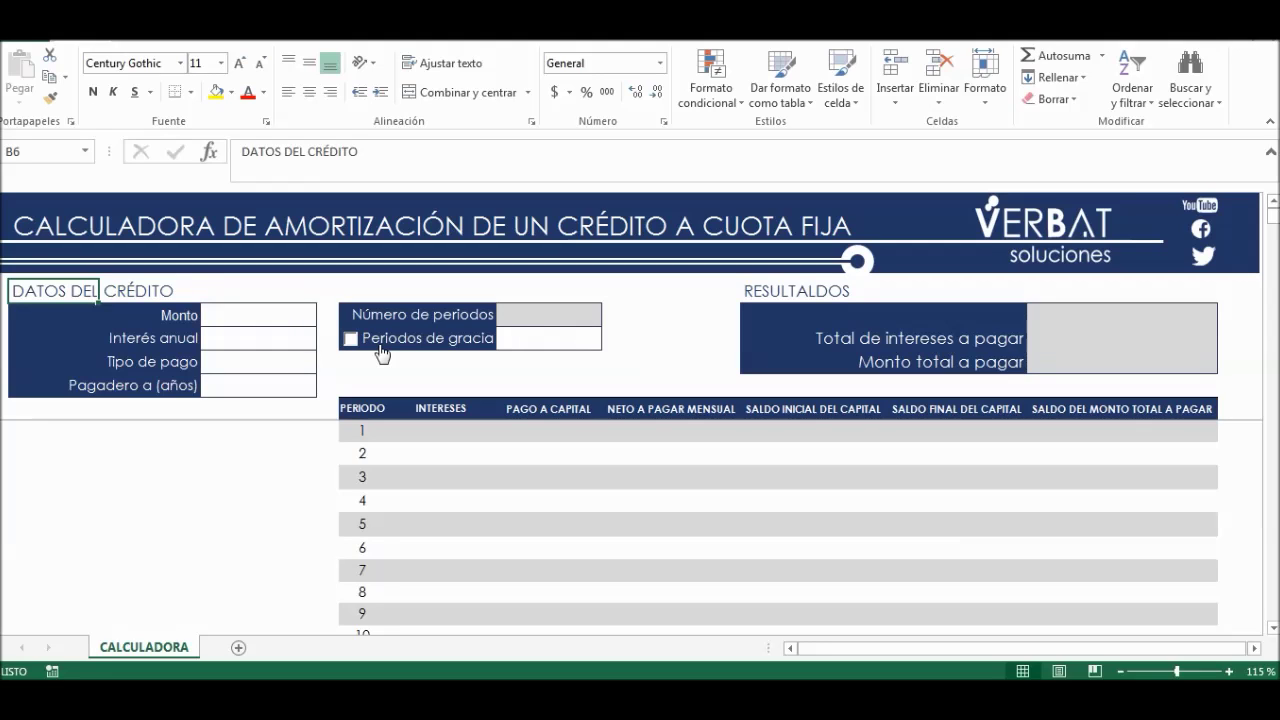
key(Right)
key(Right)
key(Left)
key(Down)
key(Left)
key(Right)
key(Right)
key(Up)
key(Left)
key(shift+F10)
key(Escape)
key(Escape)
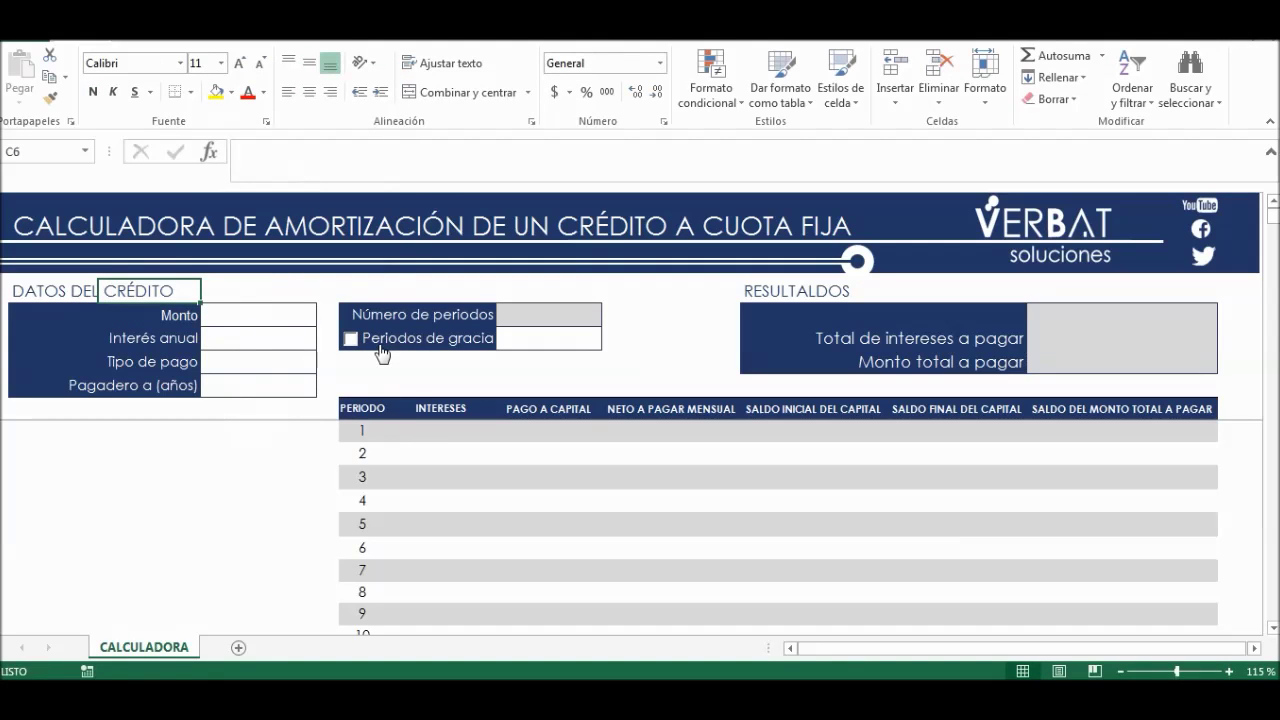
Review the credit data input fields in turn: Monto, Interés anual, Tipo de pago and Pagadero a (años).
key(Left)
key(Down)
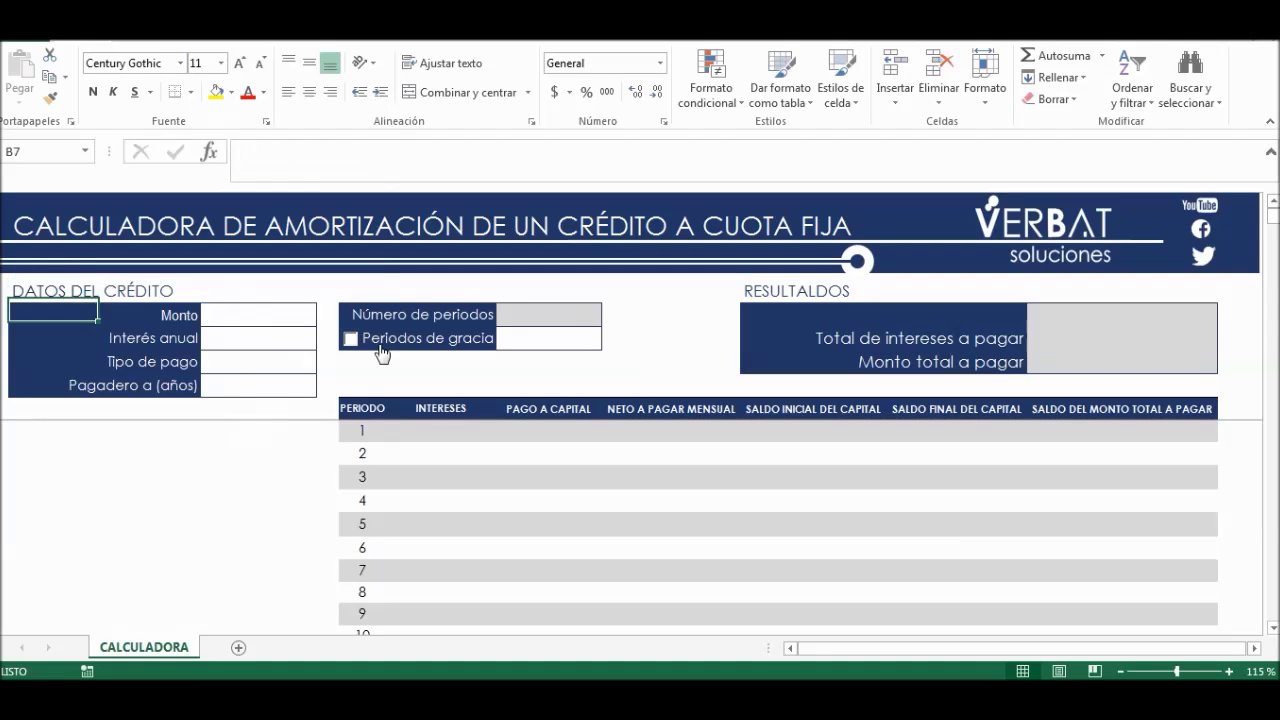
key(Right)
key(Right)
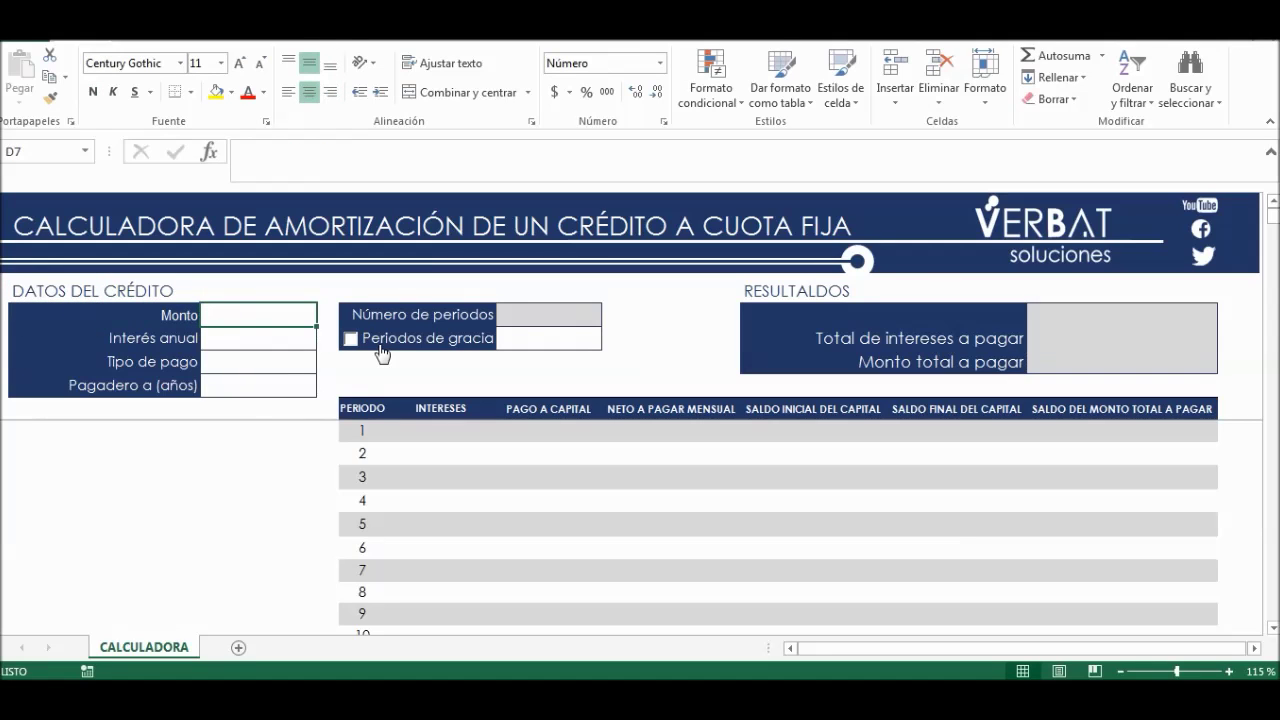
key(Down)
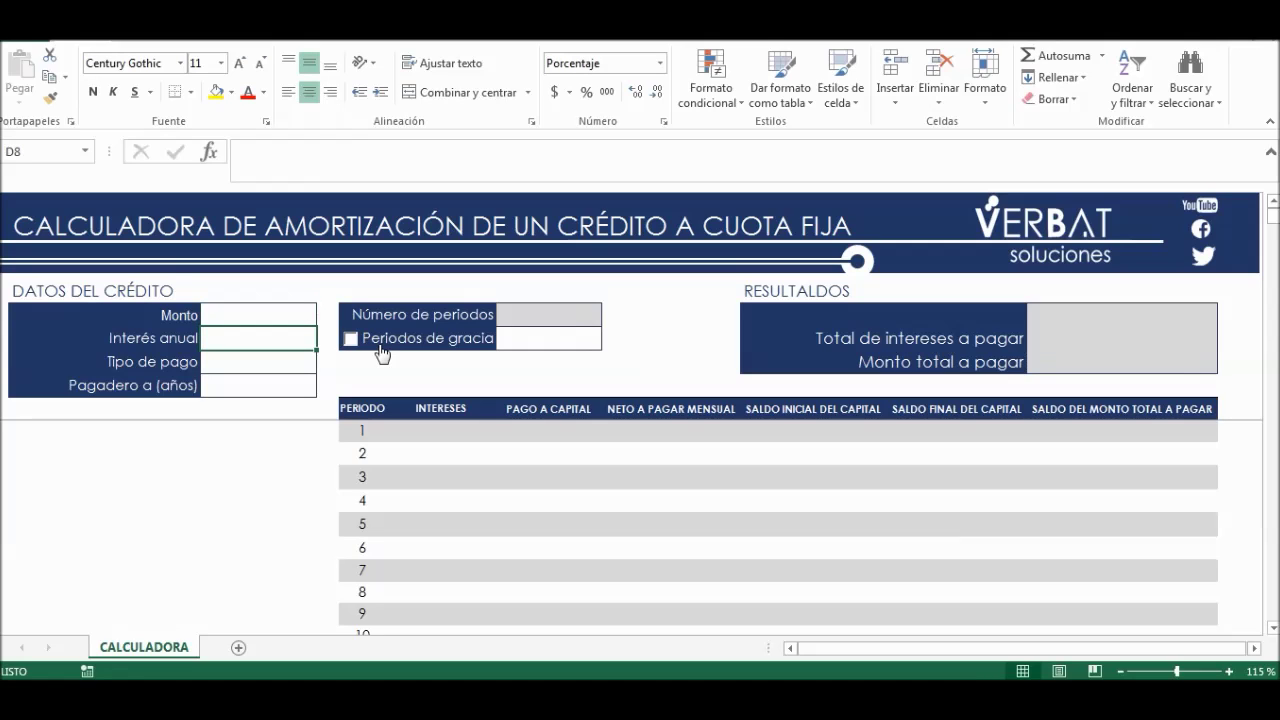
key(Down)
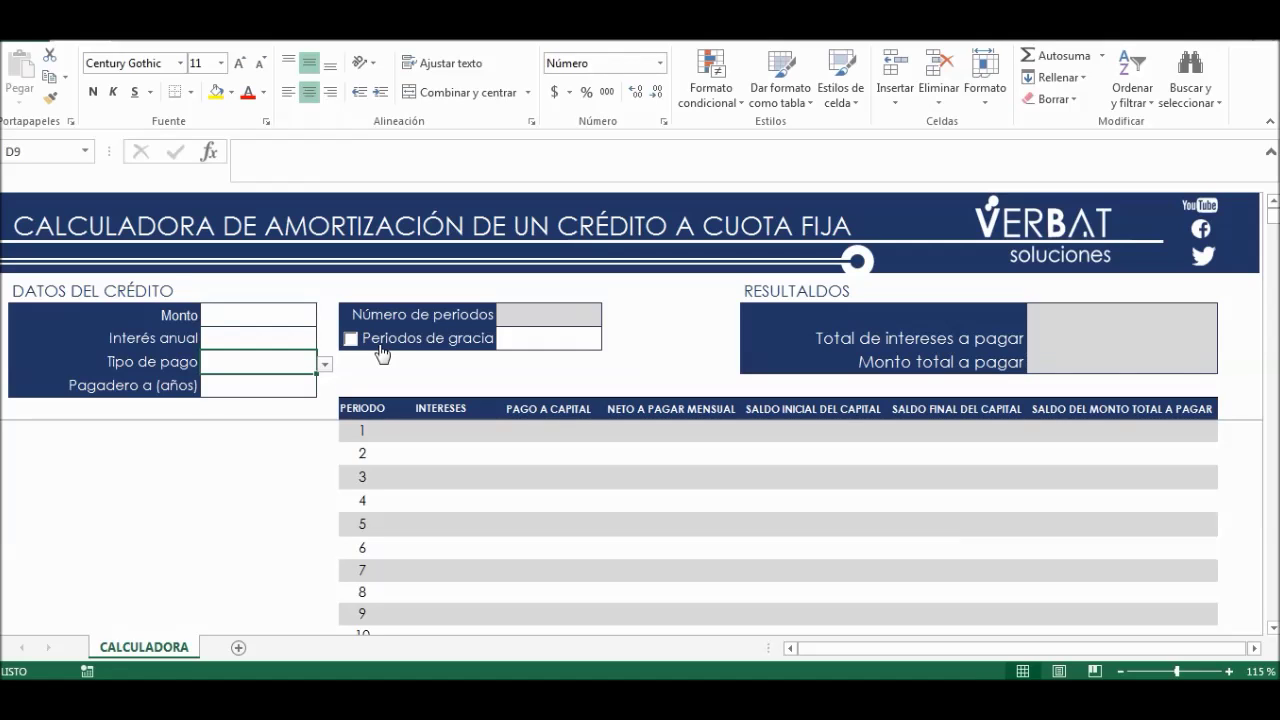
key(Down)
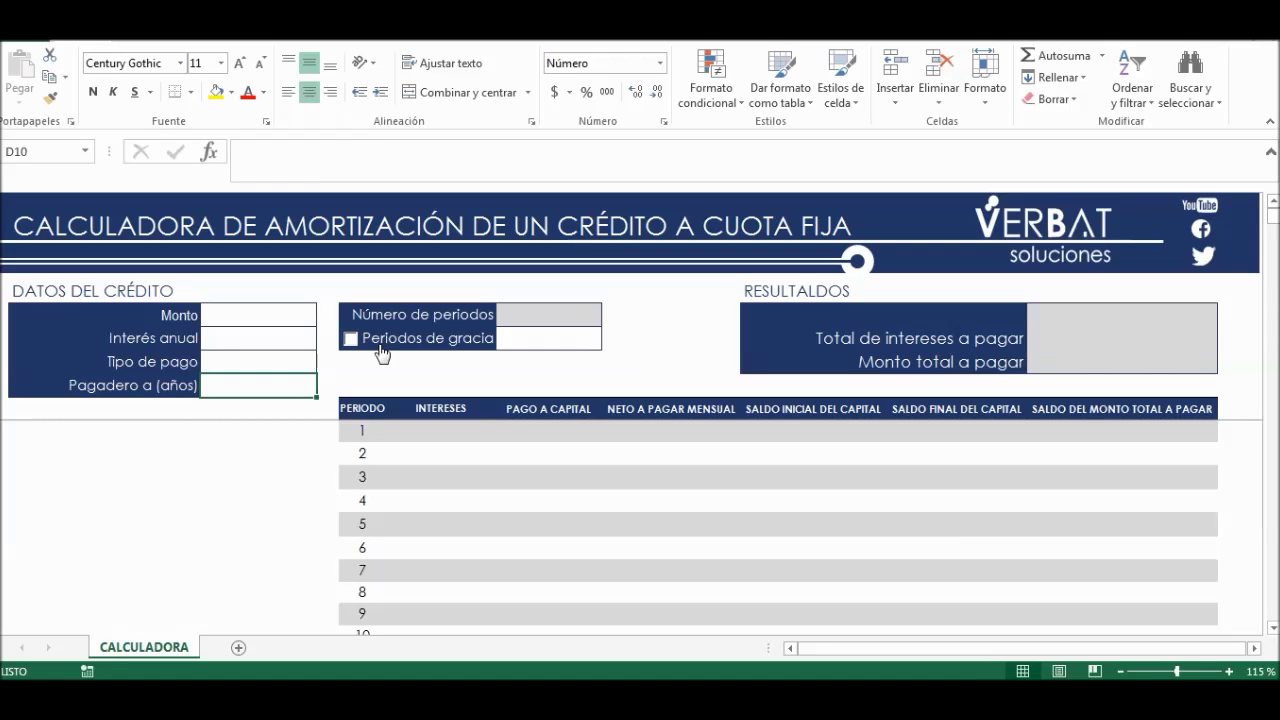
Enter 200,000 as the credit's Monto and 25% as its Interés anual.
key(Up)
key(Up)
key(Up)
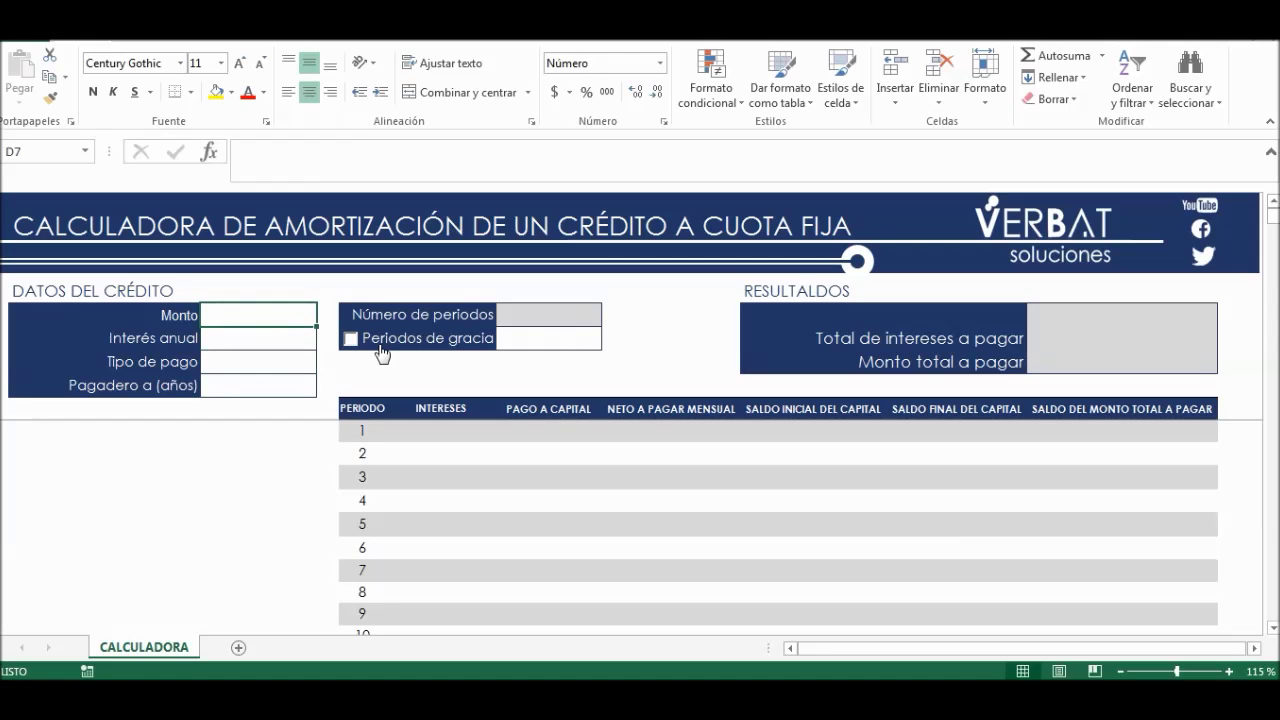
text(200,000)
key(Return)
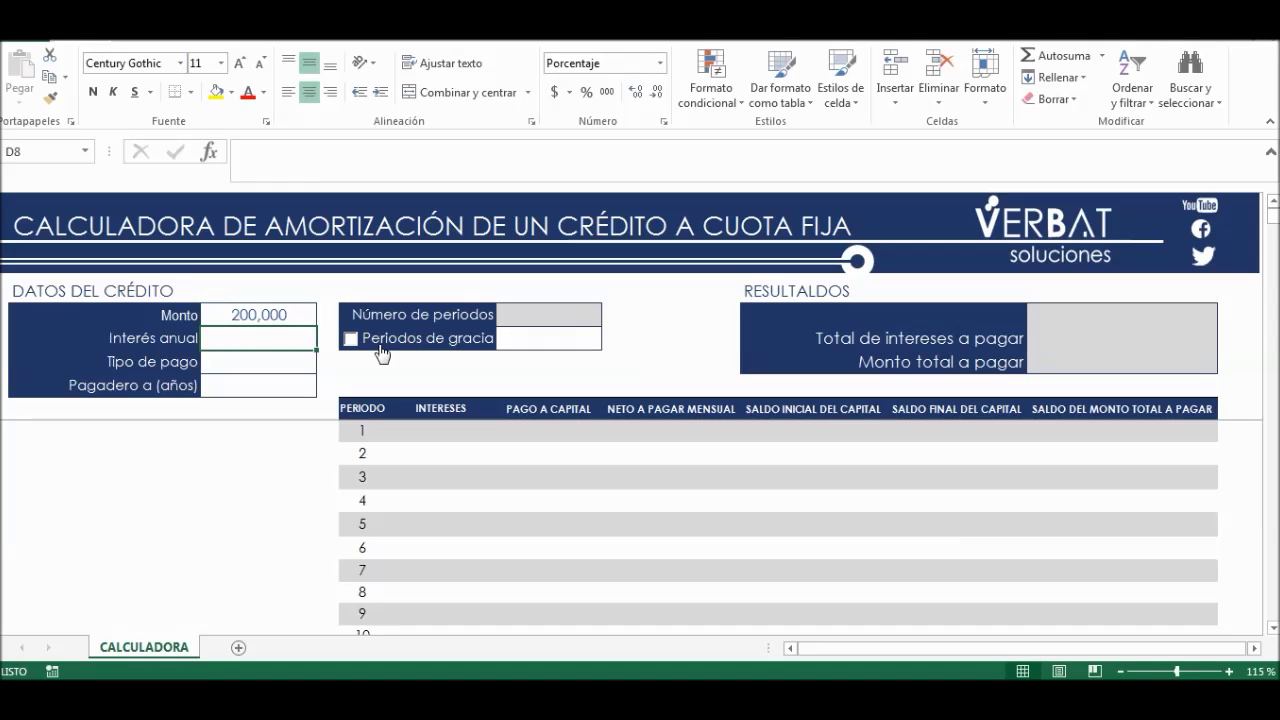
text(25)
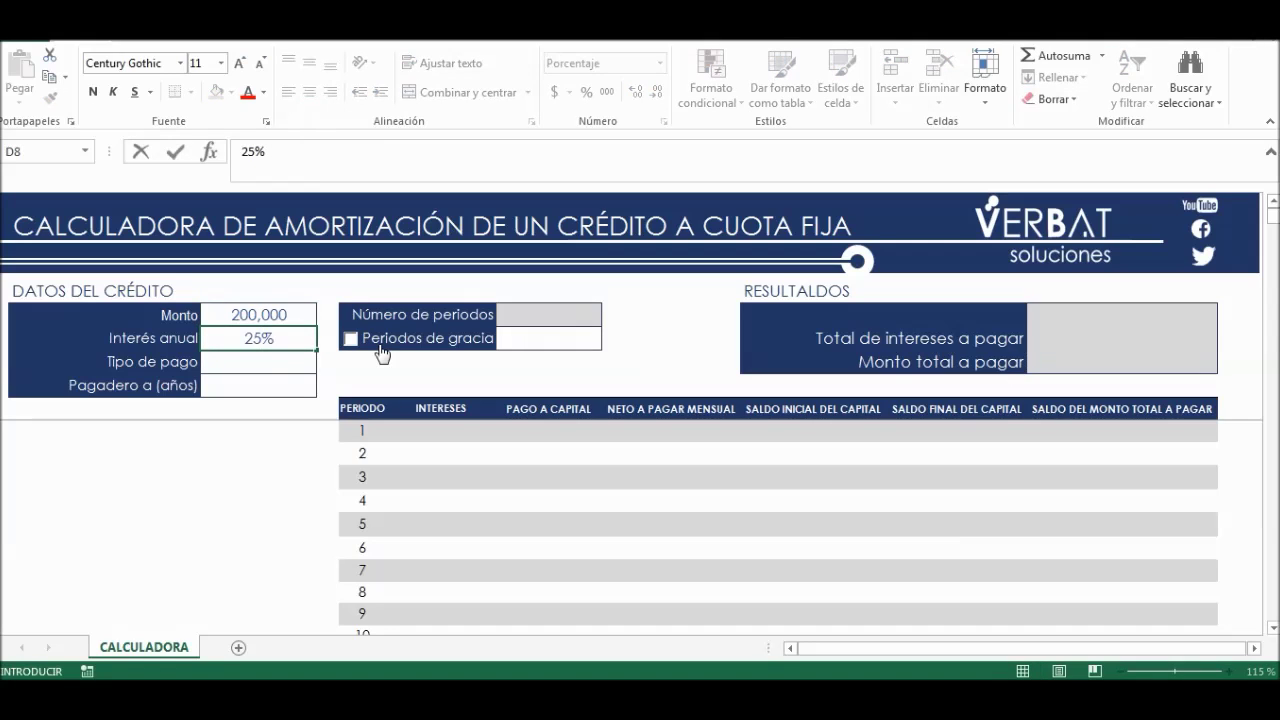
key(Return)
Look through the payment frequencies offered for Tipo de pago and choose MENSUAL.
key(alt+Down)
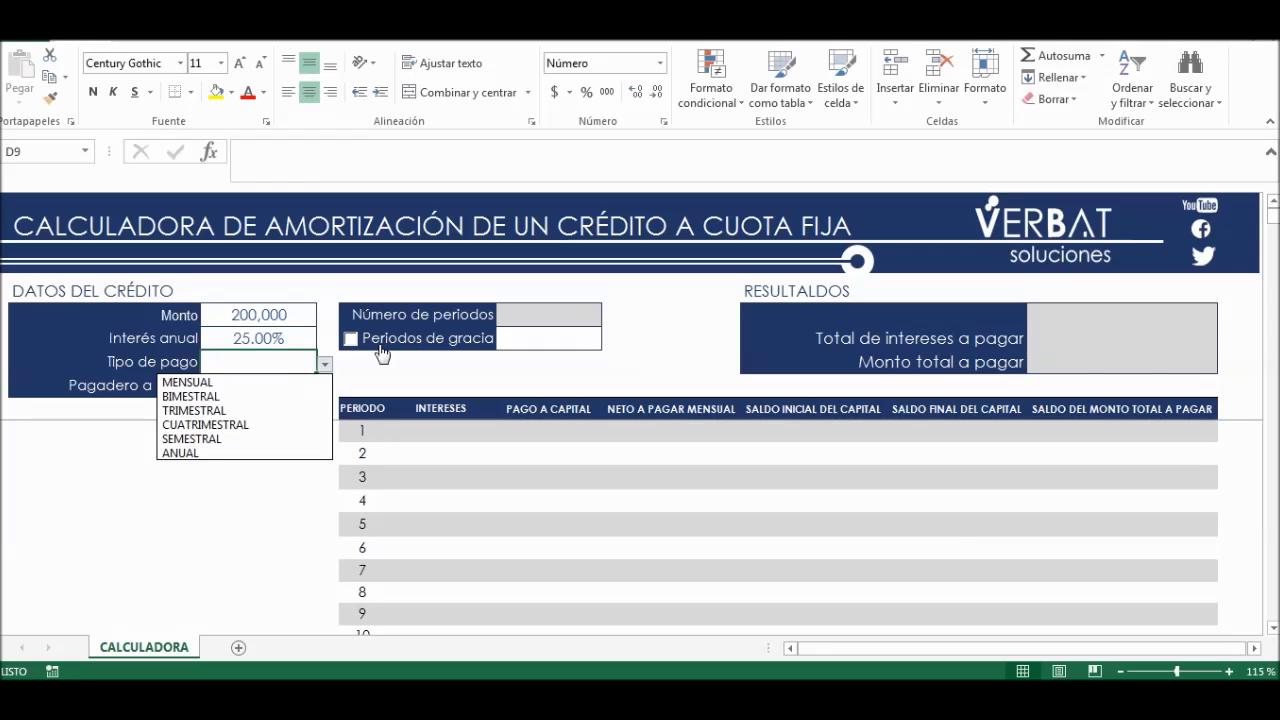
key(Down)
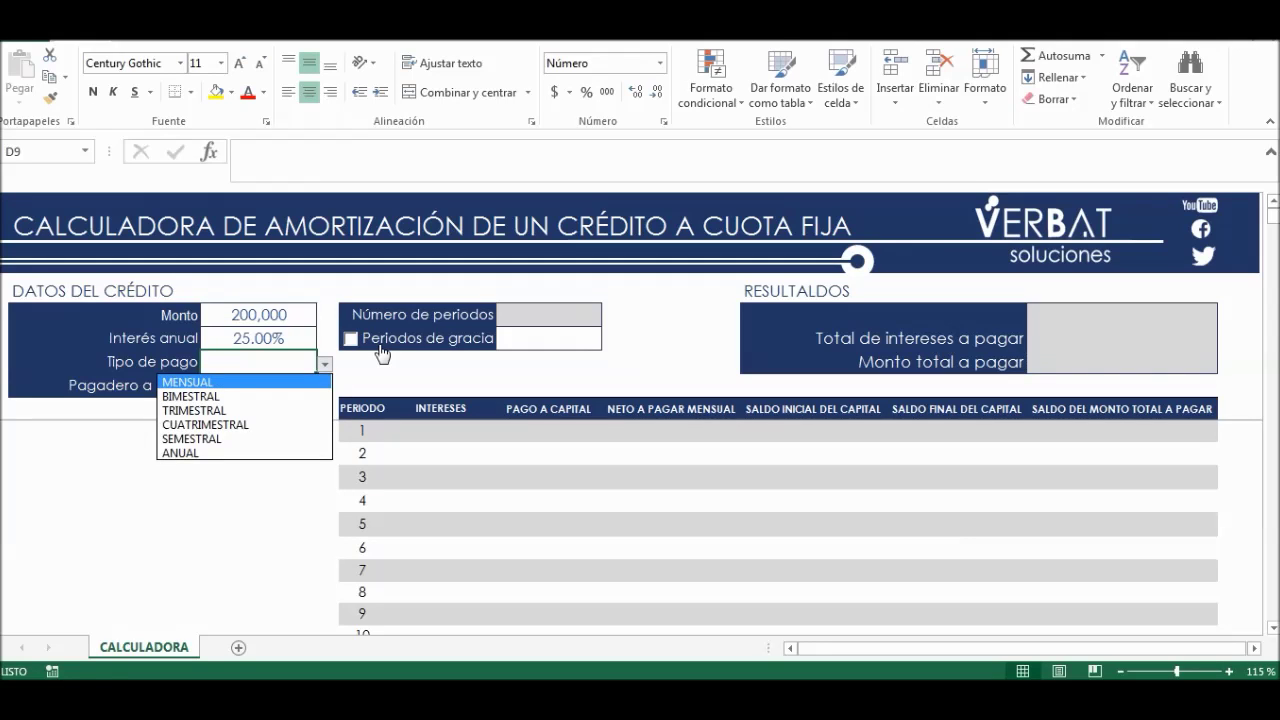
key(Down)
key(Down)
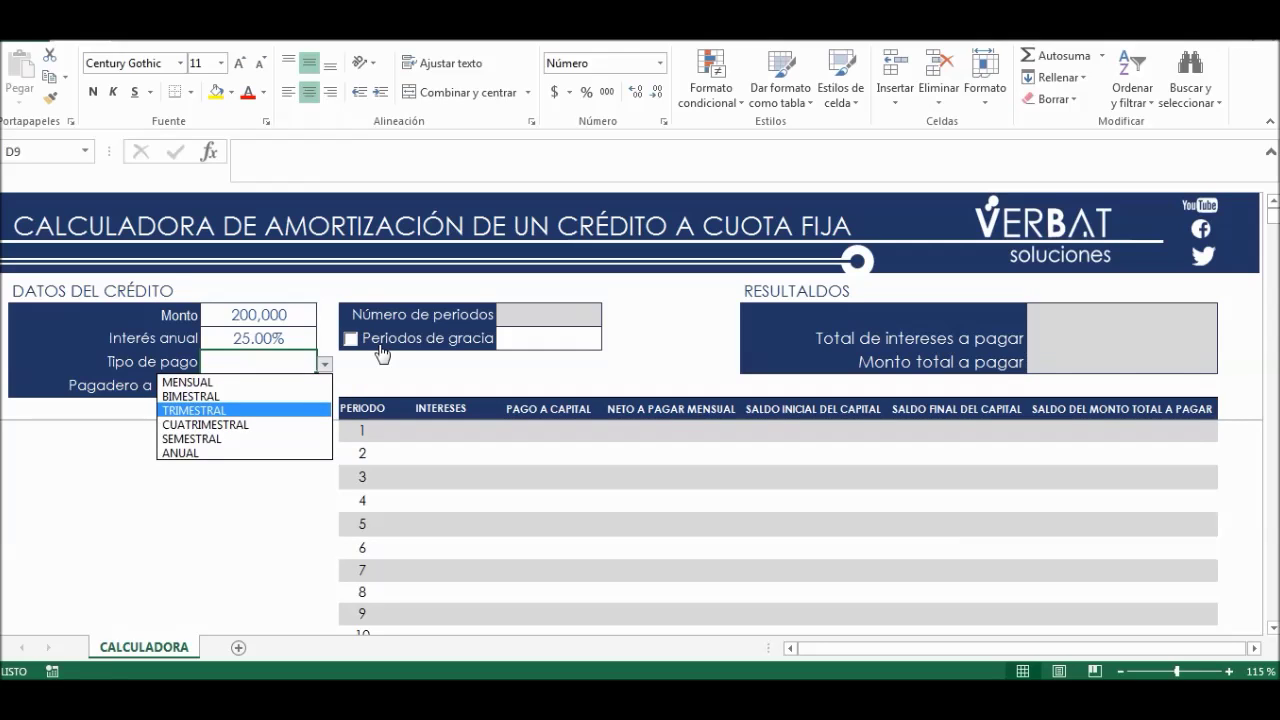
key(Up)
key(Up)
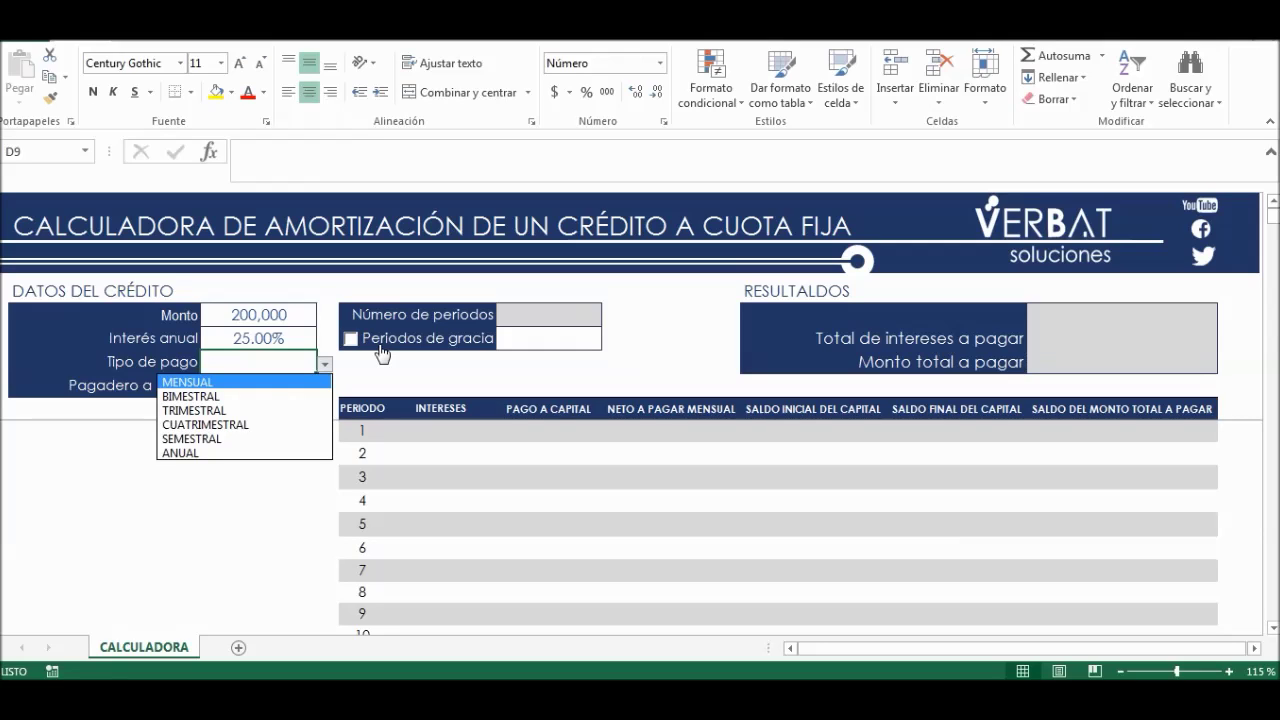
key(Down)
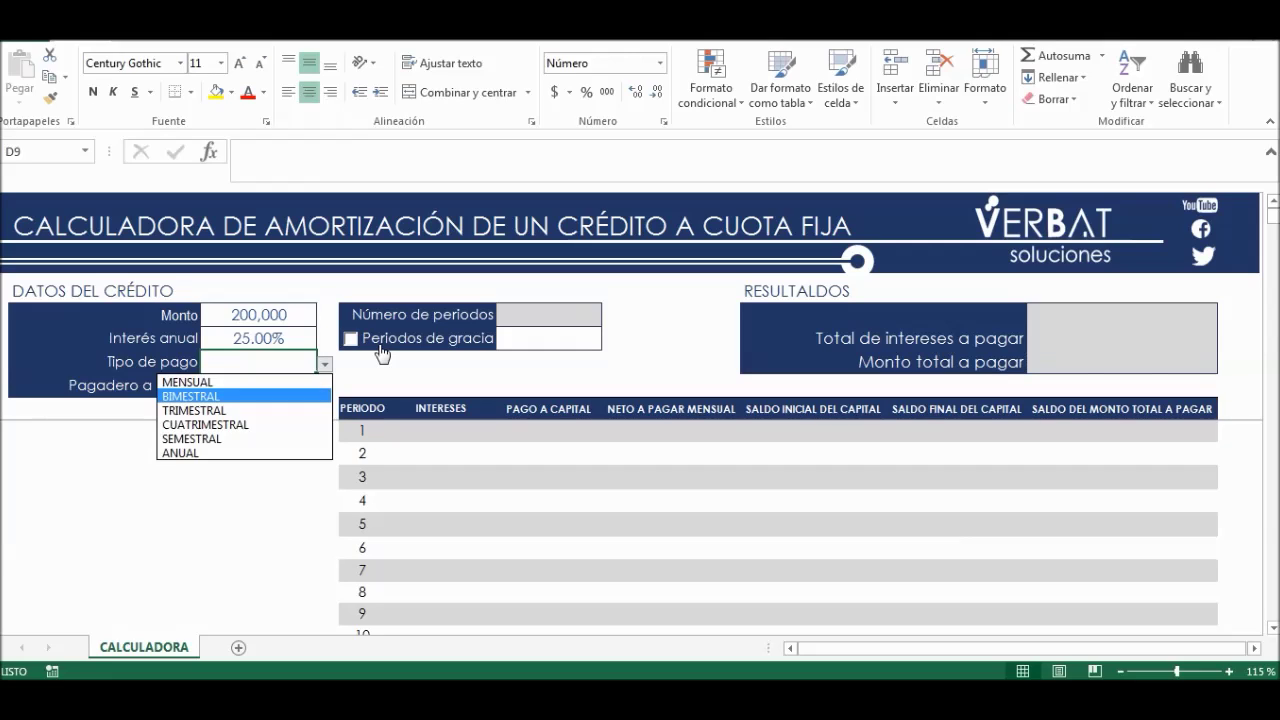
key(Down)
key(Down)
key(Down)
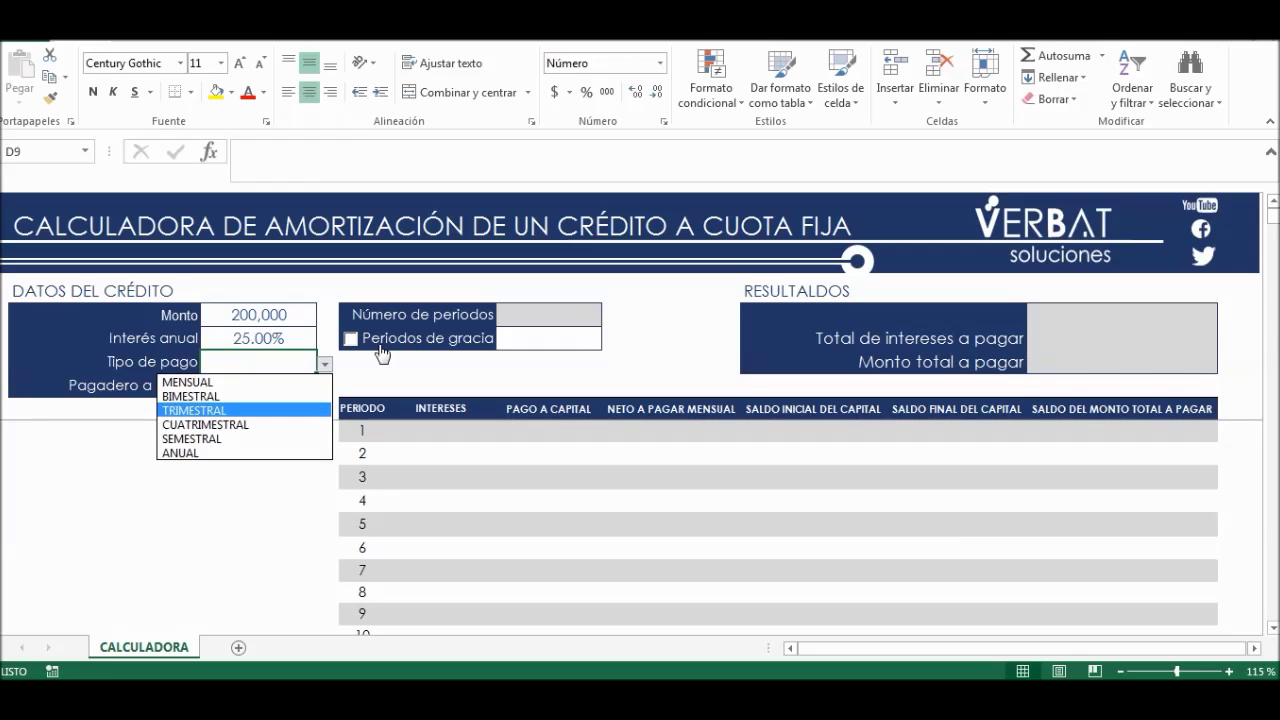
key(Up)
key(Up)
key(Up)
key(Up)
key(Return)
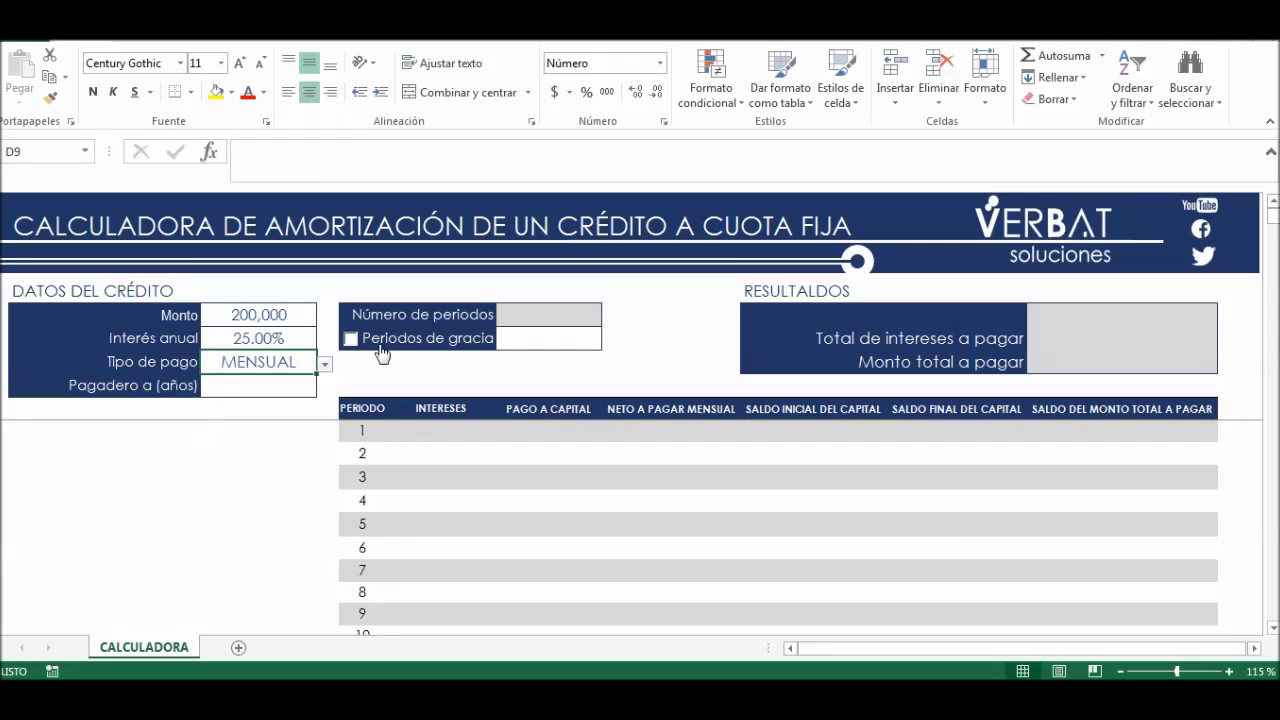
Set the credit's term, Pagadero a (años), to 1 year.
key(Right)
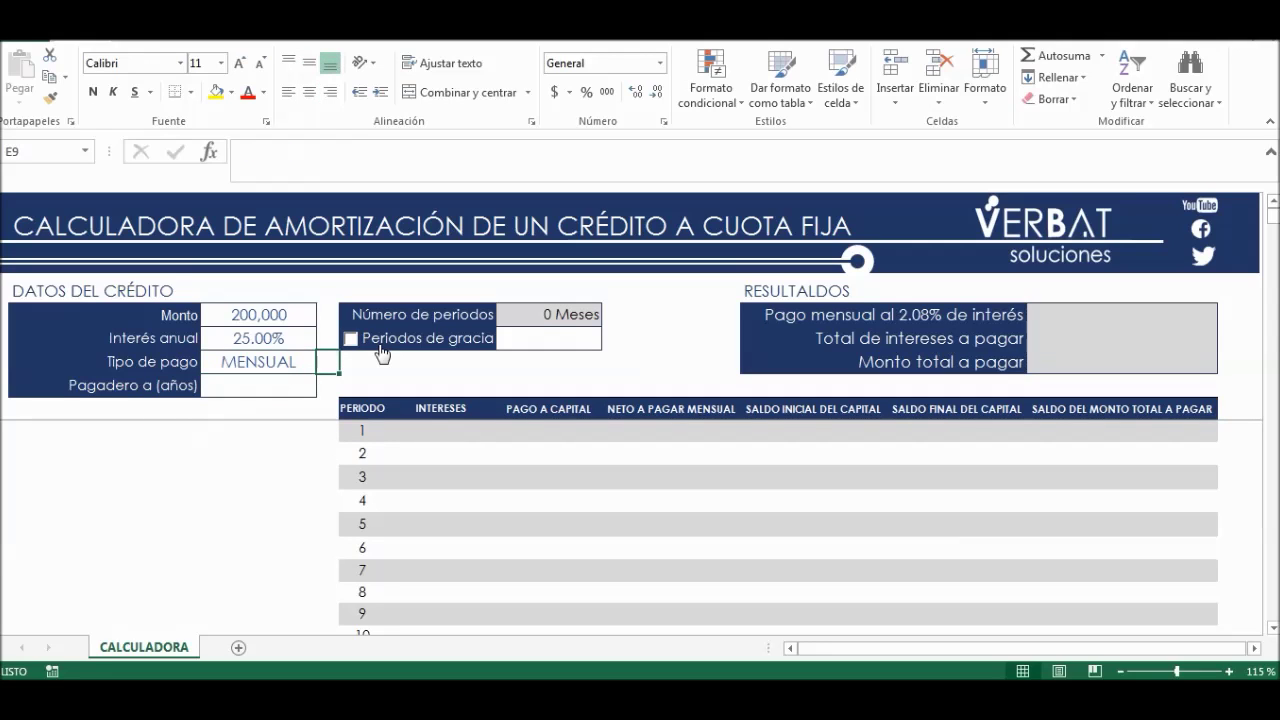
key(Left)
key(Down)
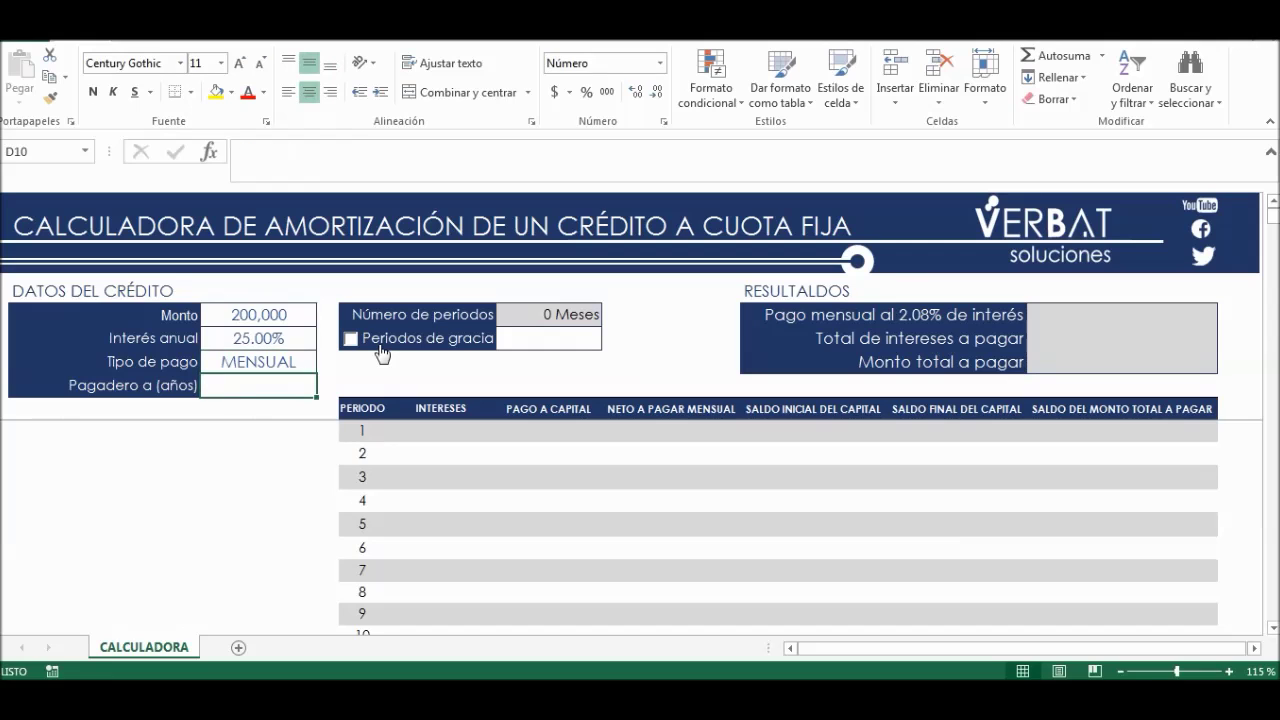
text(1)
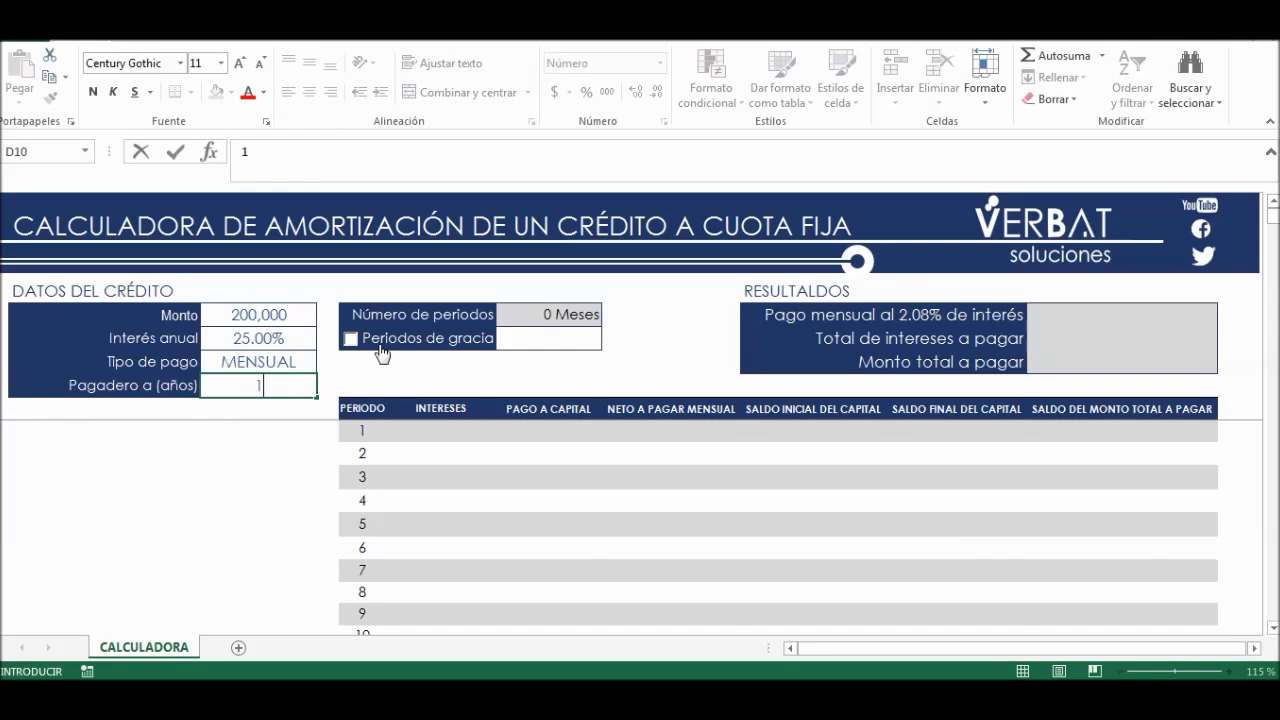
key(Return)
key(Up)
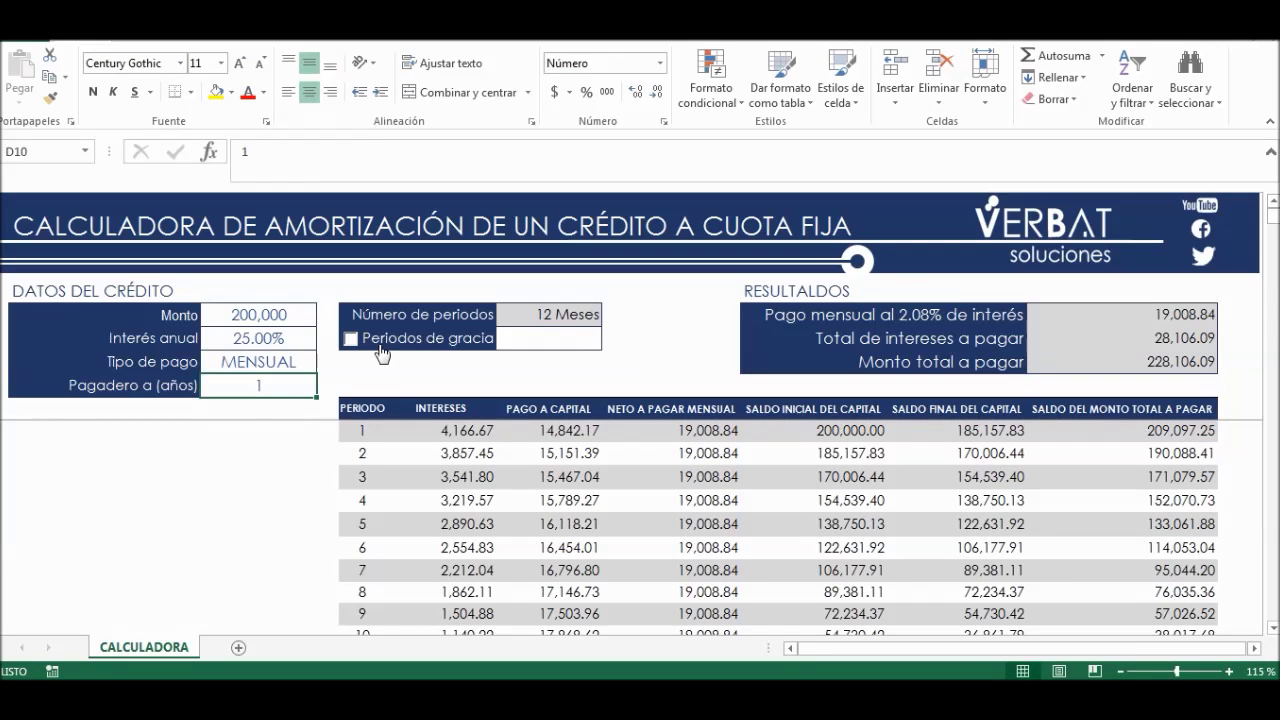
Examine the calculated Número de periodos for the entered credit data.
key(Up)
key(Up)
key(Up)
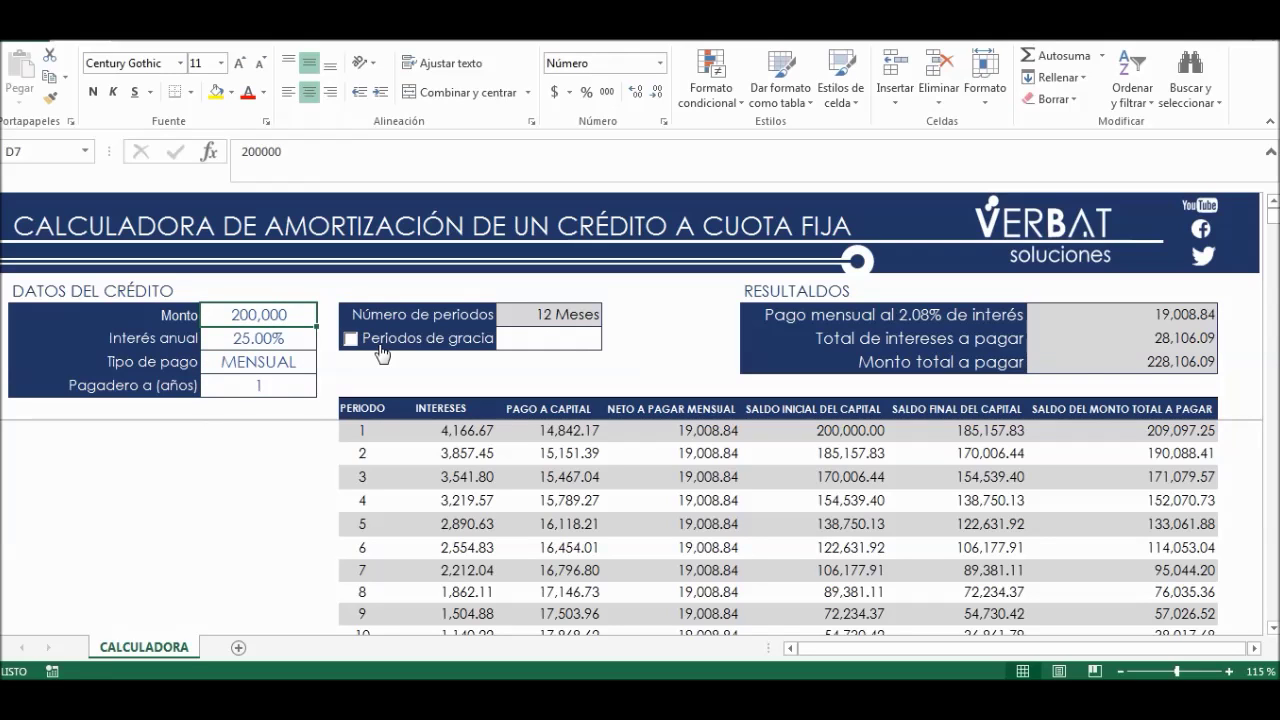
key(Right)
key(Right)
key(Right)
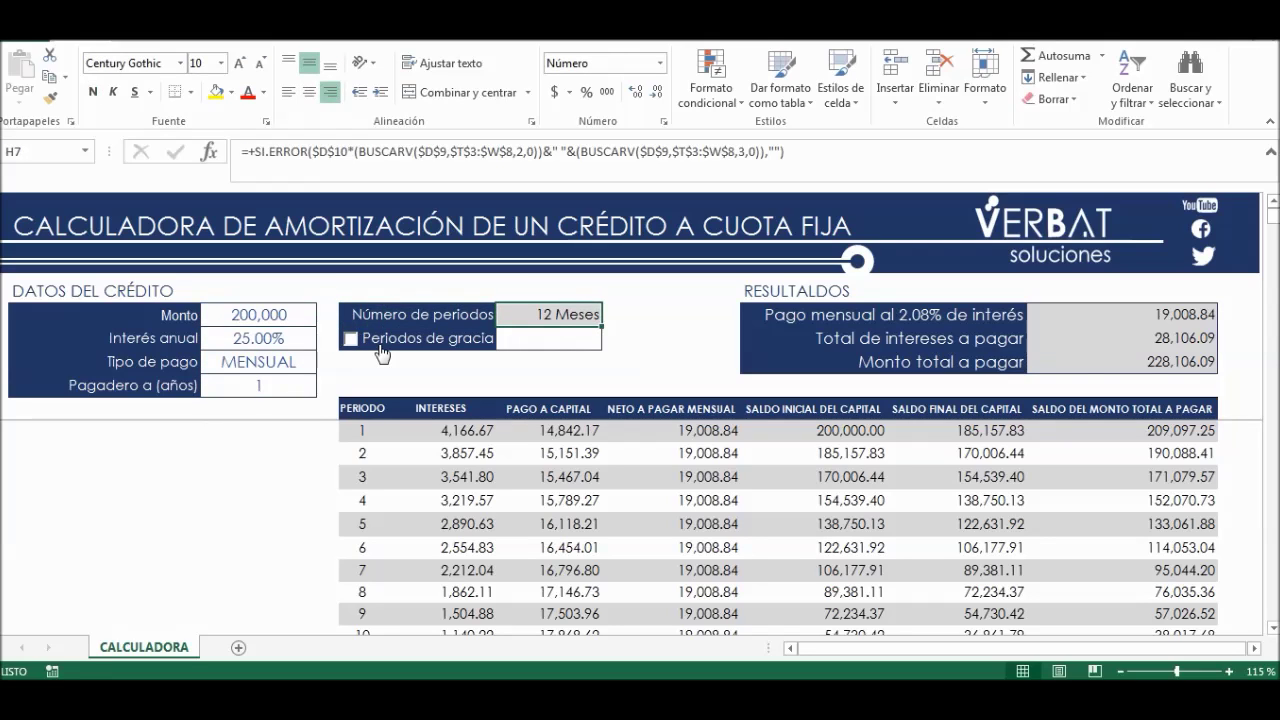
key(Right)
key(Right)
key(Left)
key(Left)
key(Left)
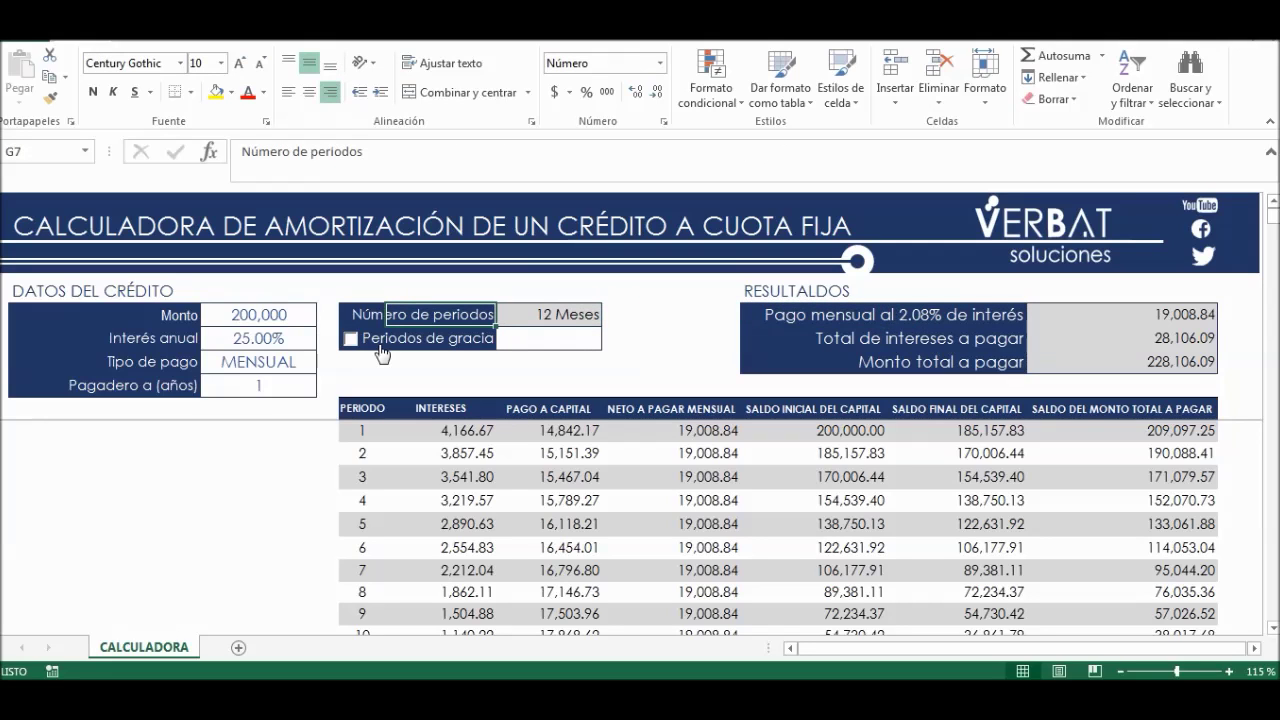
click(541, 315)
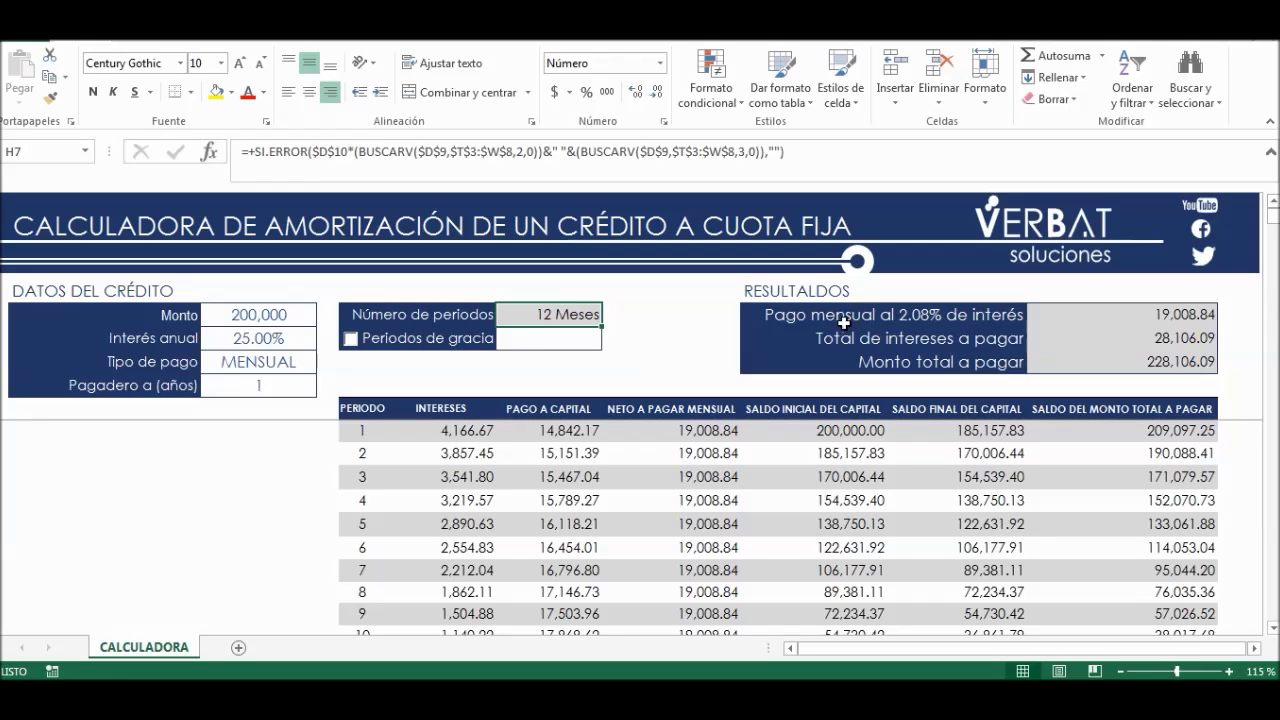
Examine the monthly payment result and its periodic rate against the annual interest and number of periods.
click(778, 292)
key(Down)
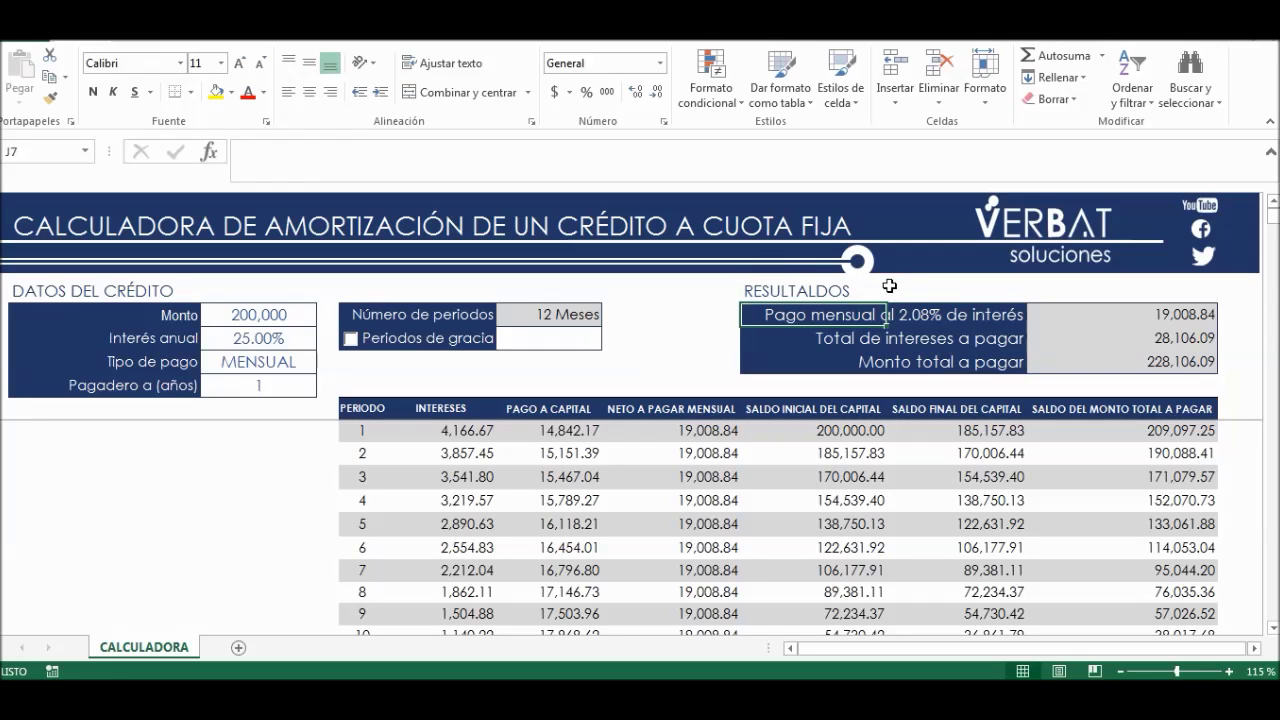
key(Right)
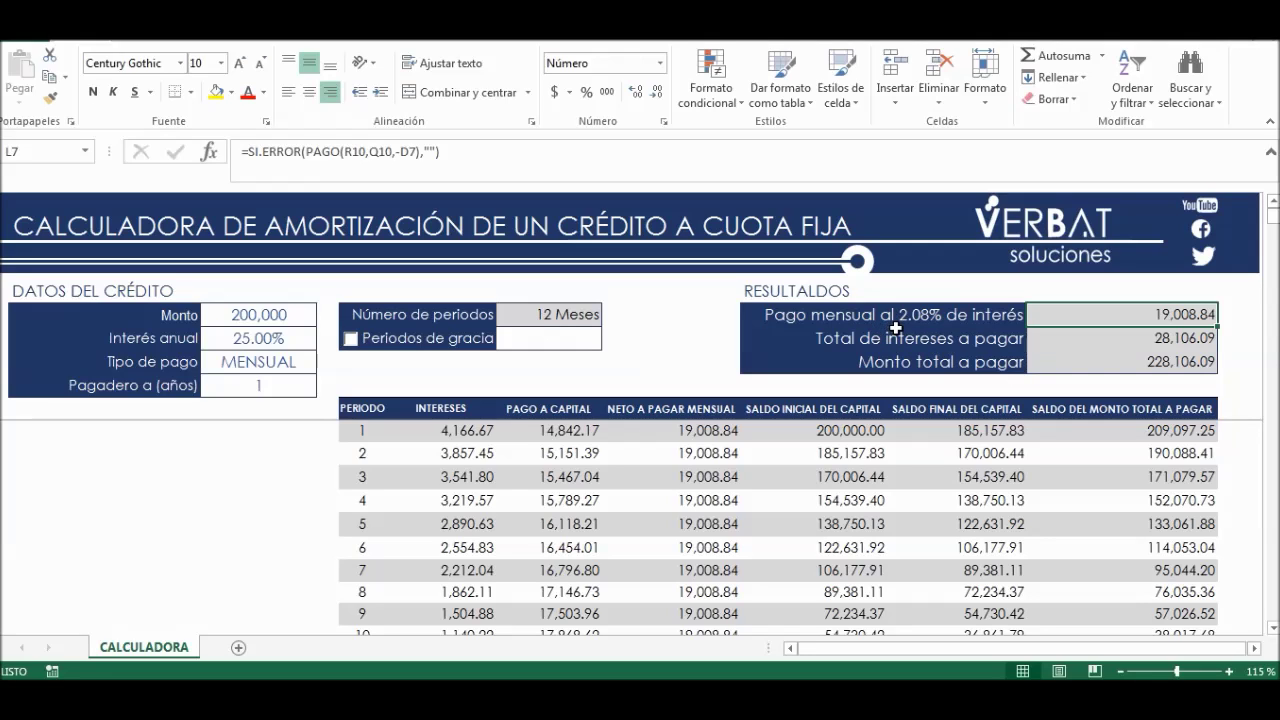
click(312, 338)
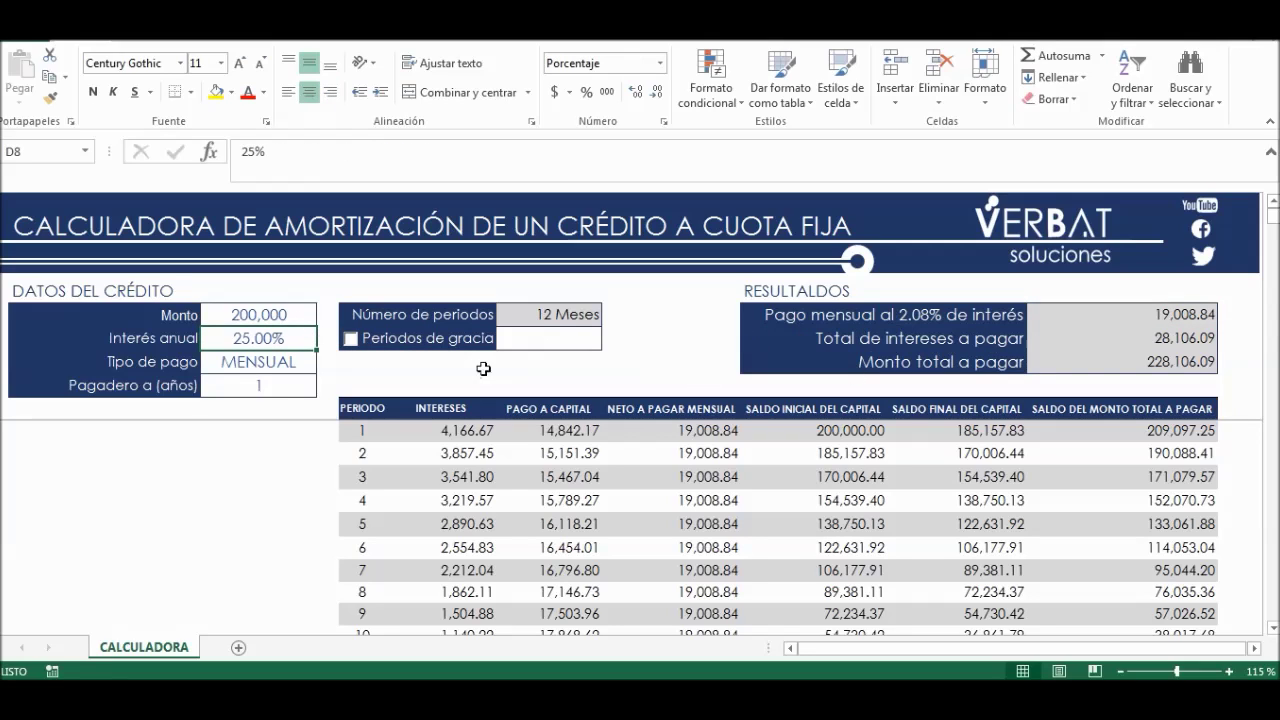
click(517, 316)
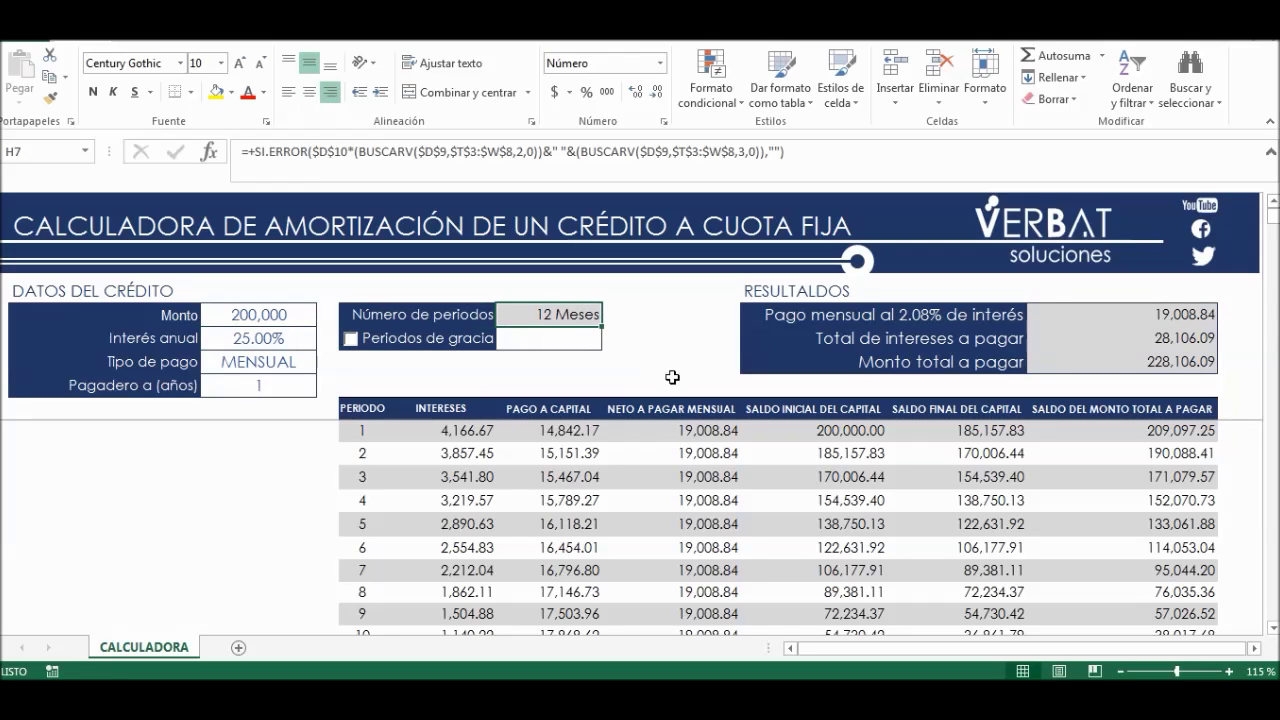
Check the sum of the total interest and the loan amount against the Monto total a pagar.
click(1155, 348)
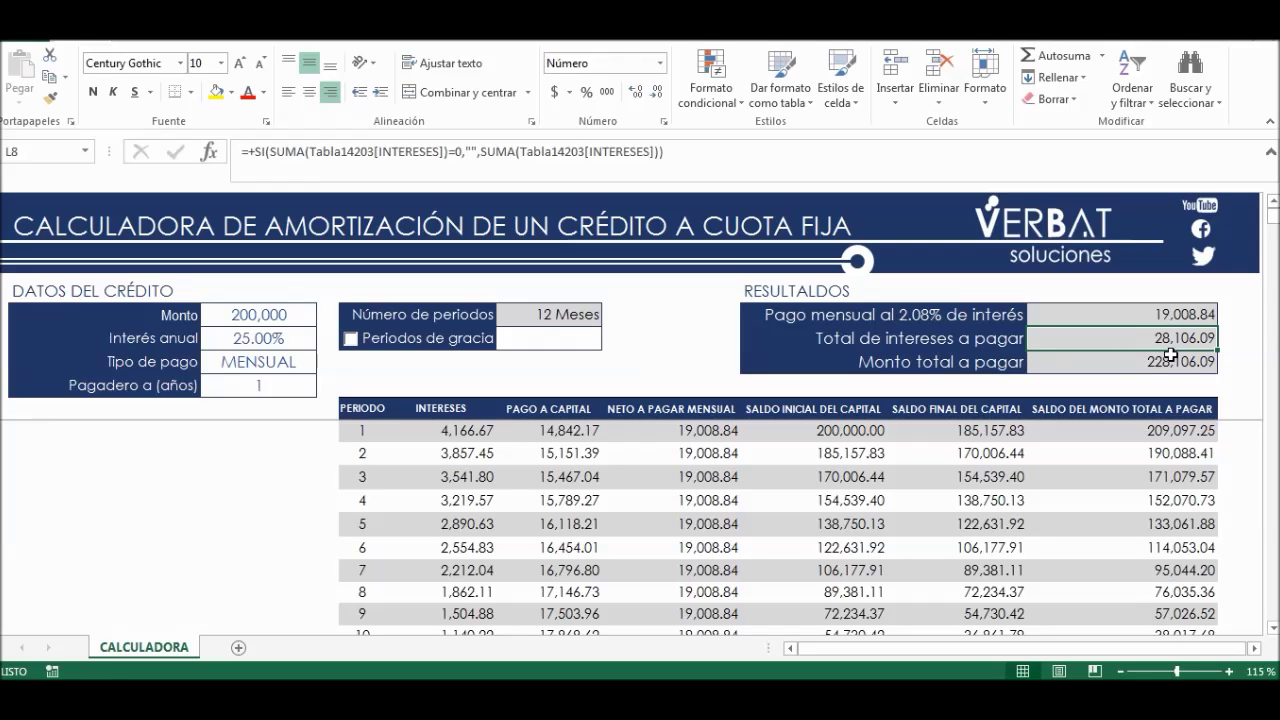
click(264, 316)
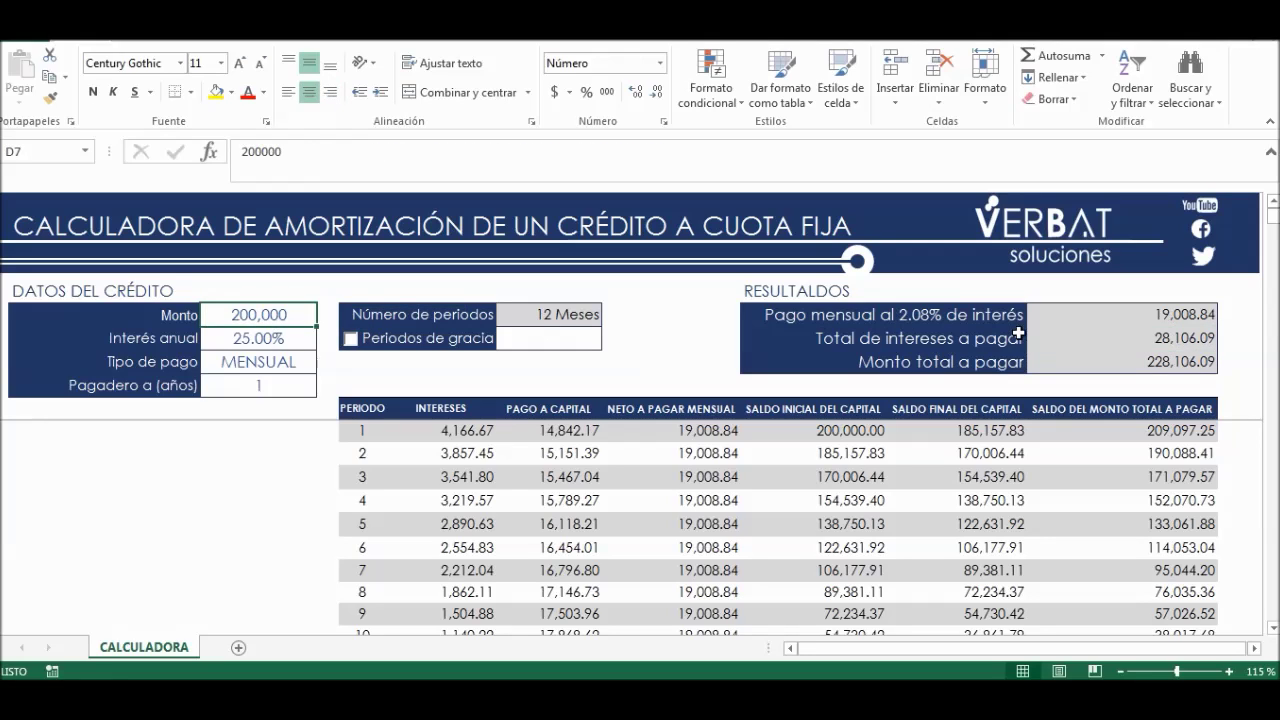
click(1166, 344)
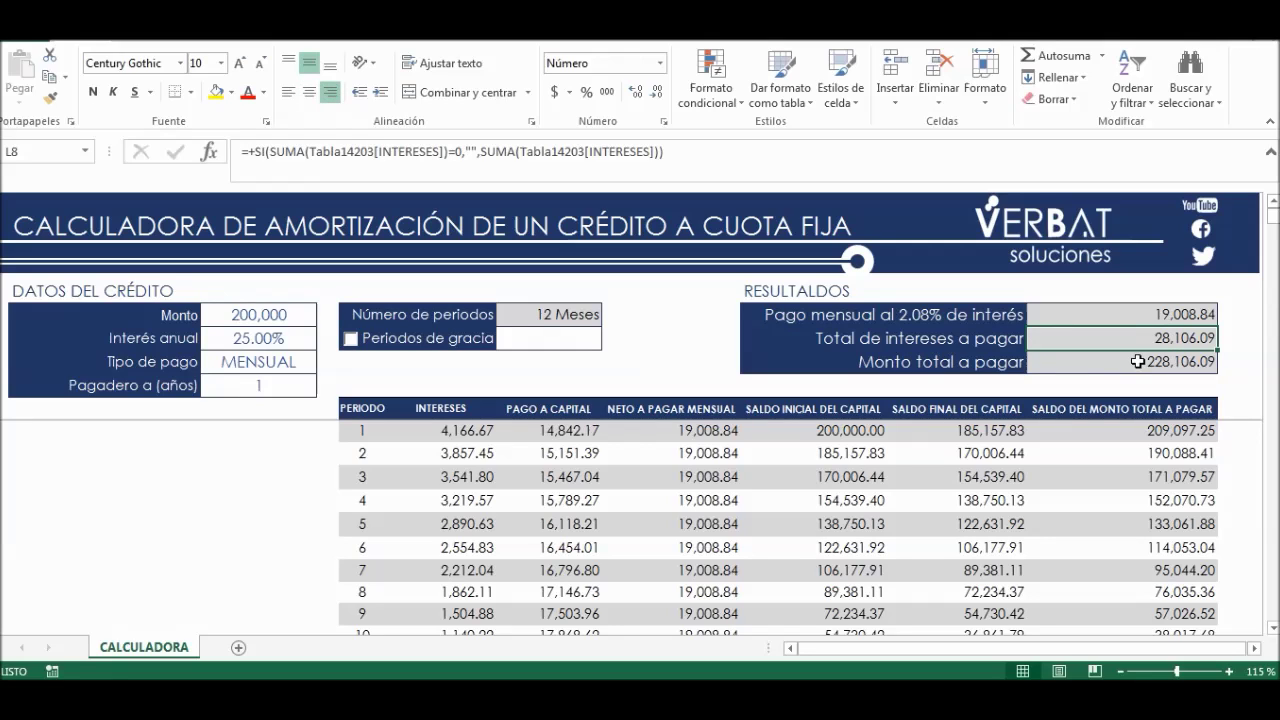
ctrl+click(265, 315)
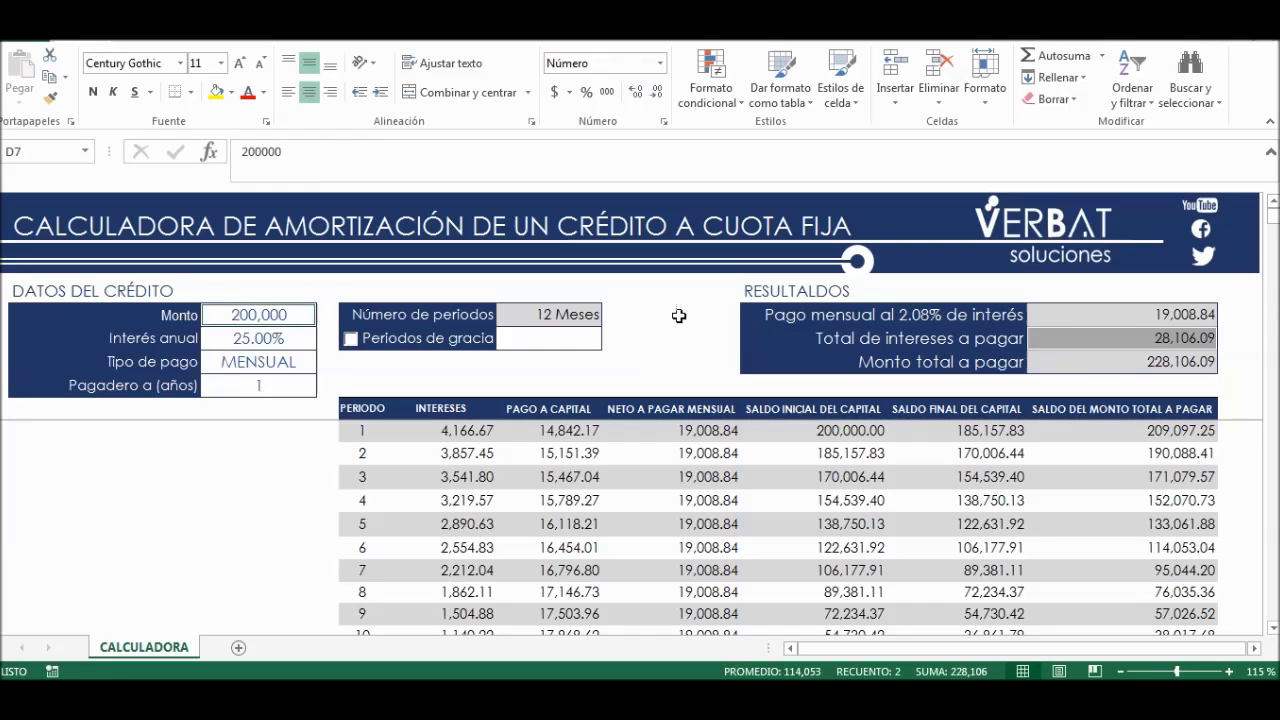
click(1145, 356)
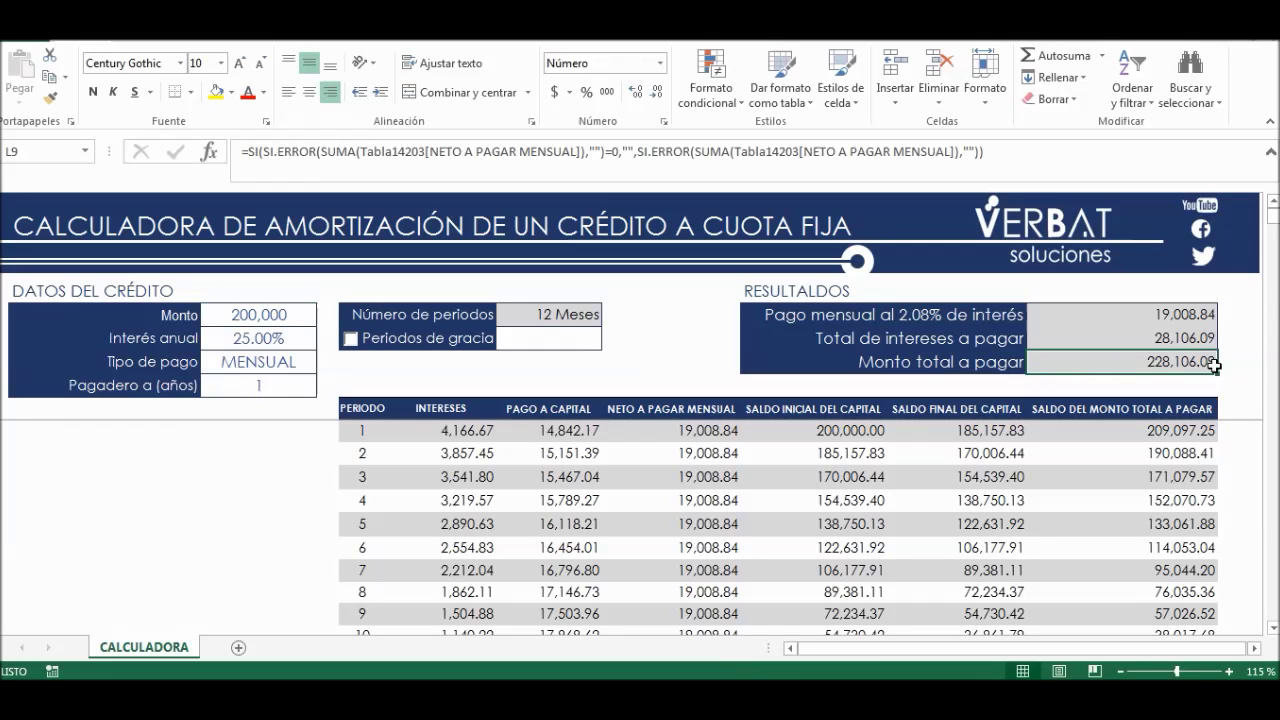
Examine the PERIODO column of the amortization table, from its header to the first period.
click(1168, 394)
key(Up)
key(shift+Up)
key(Down)
key(Up)
click(366, 407)
click(411, 407)
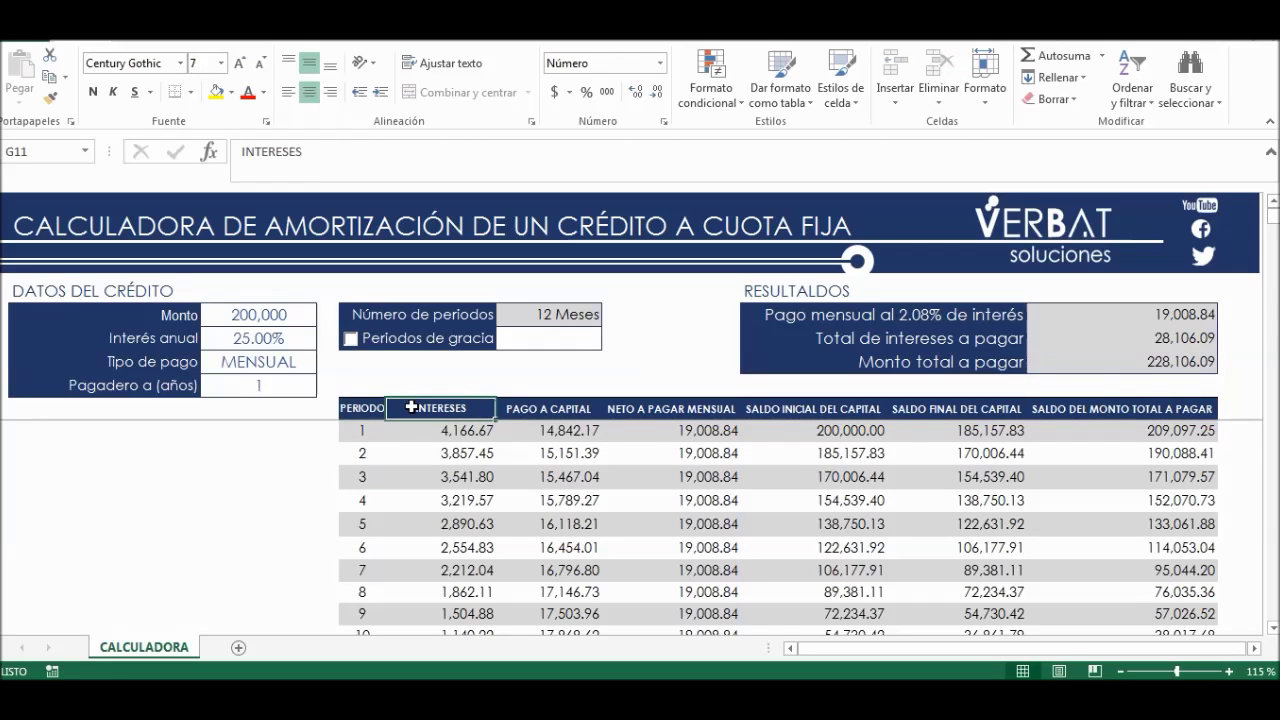
key(Left)
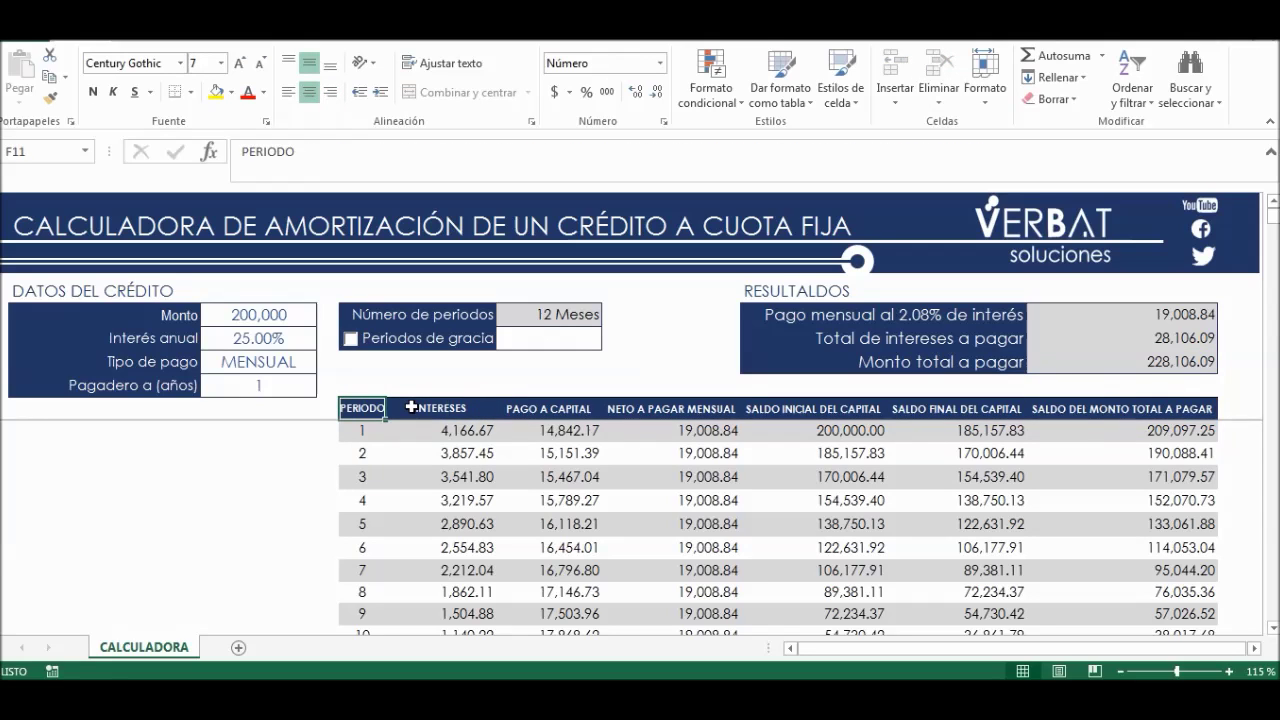
key(Down)
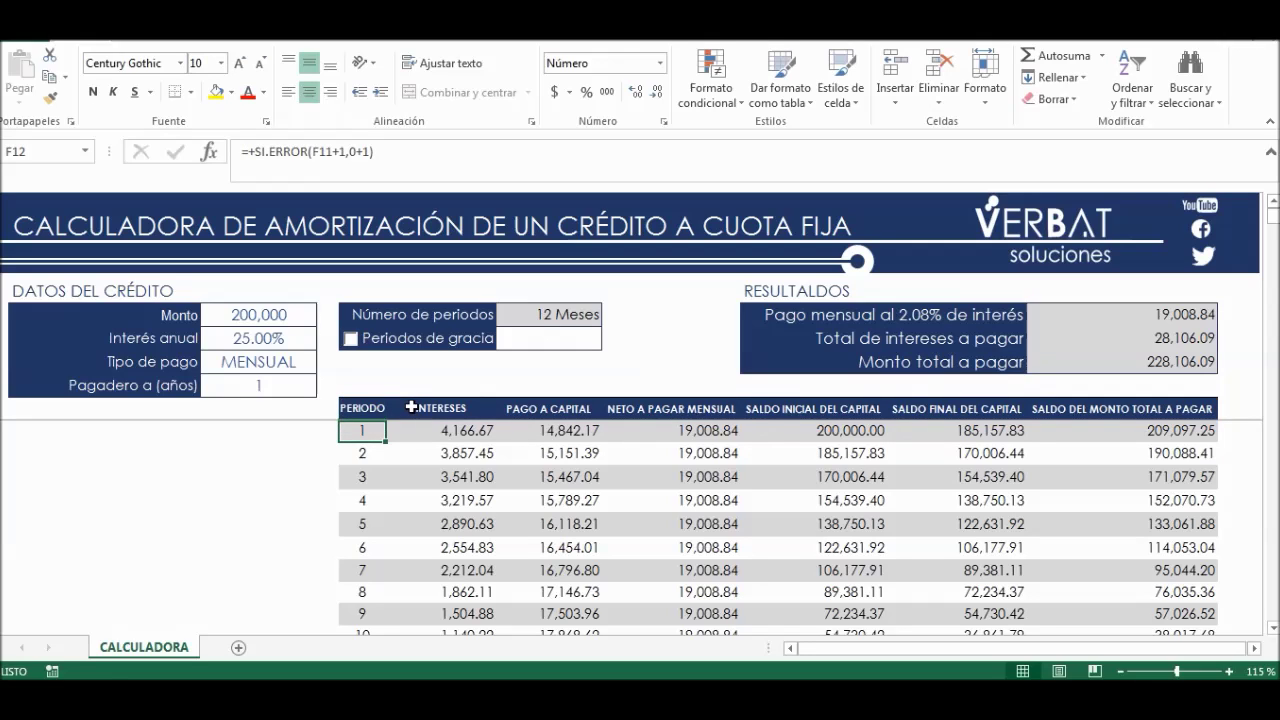
key(Up)
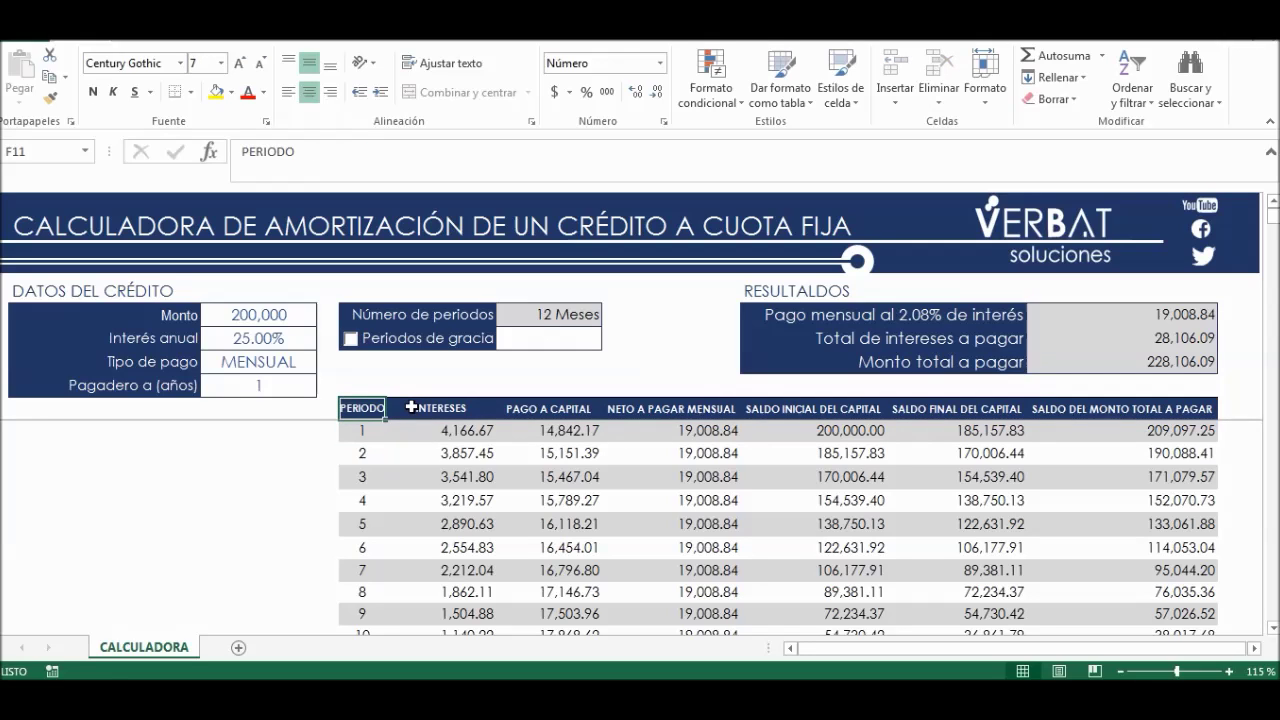
key(Down)
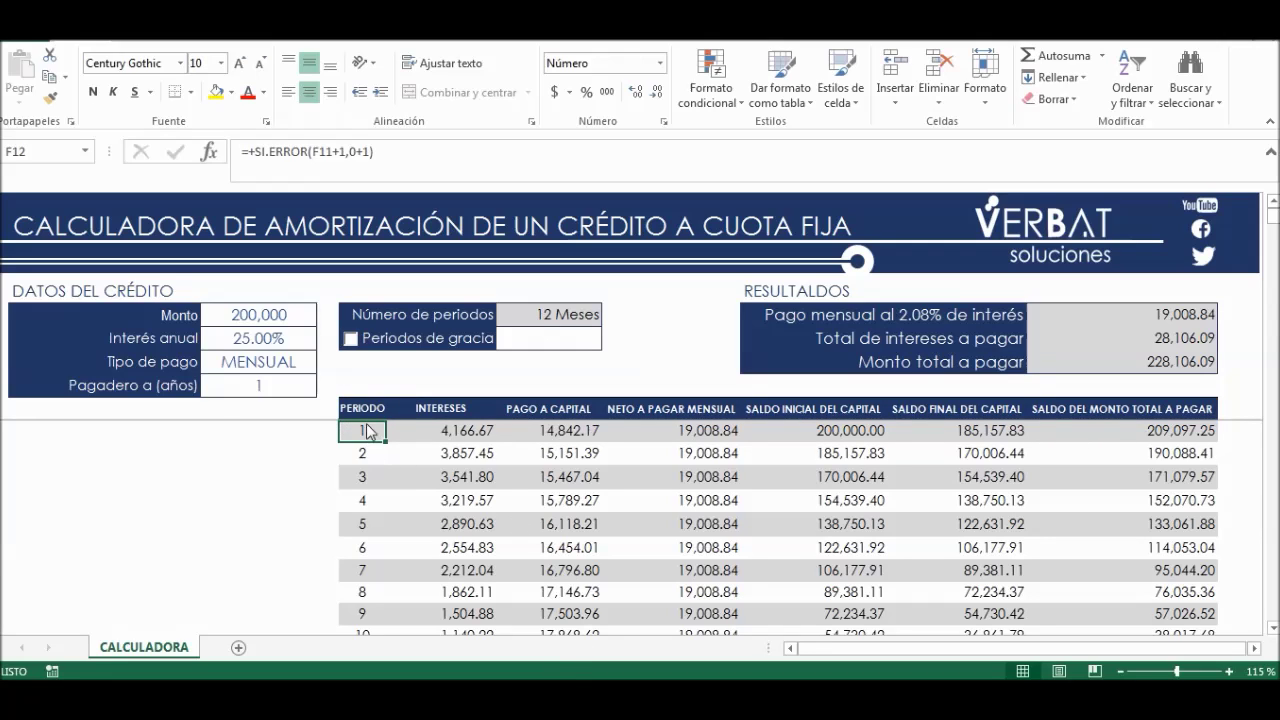
click(367, 411)
Change the credit's Tipo de pago to BIMESTRAL.
click(272, 366)
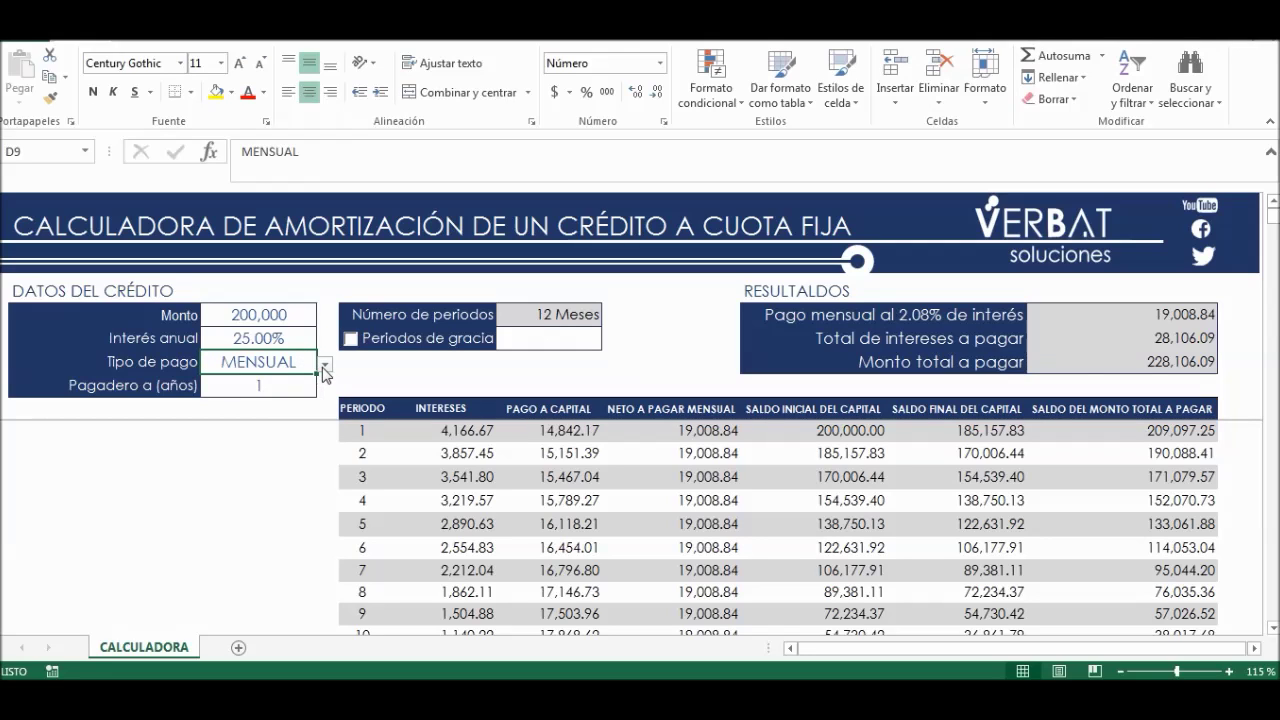
click(325, 368)
click(308, 397)
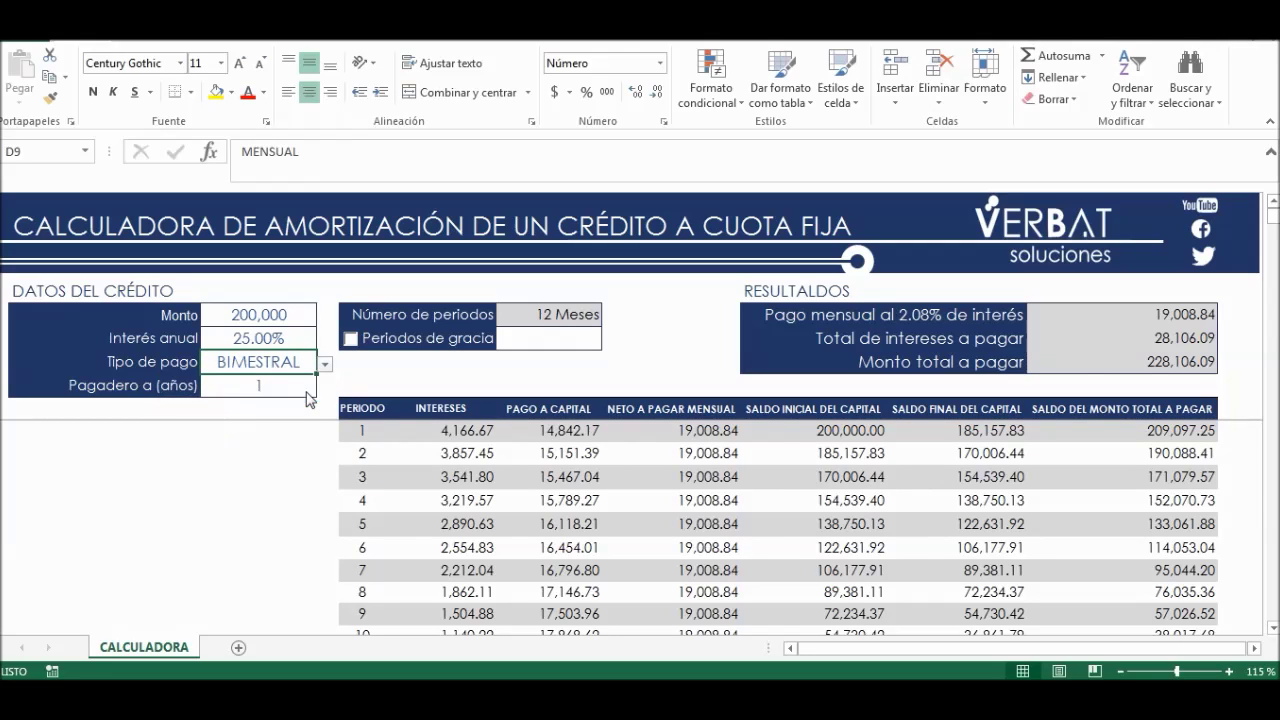
Check the periods filled in the amortization table against the one-year term and the Número de periodos.
click(362, 408)
click(366, 428)
key(Down)
key(Down)
key(Down)
key(Down)
key(Down)
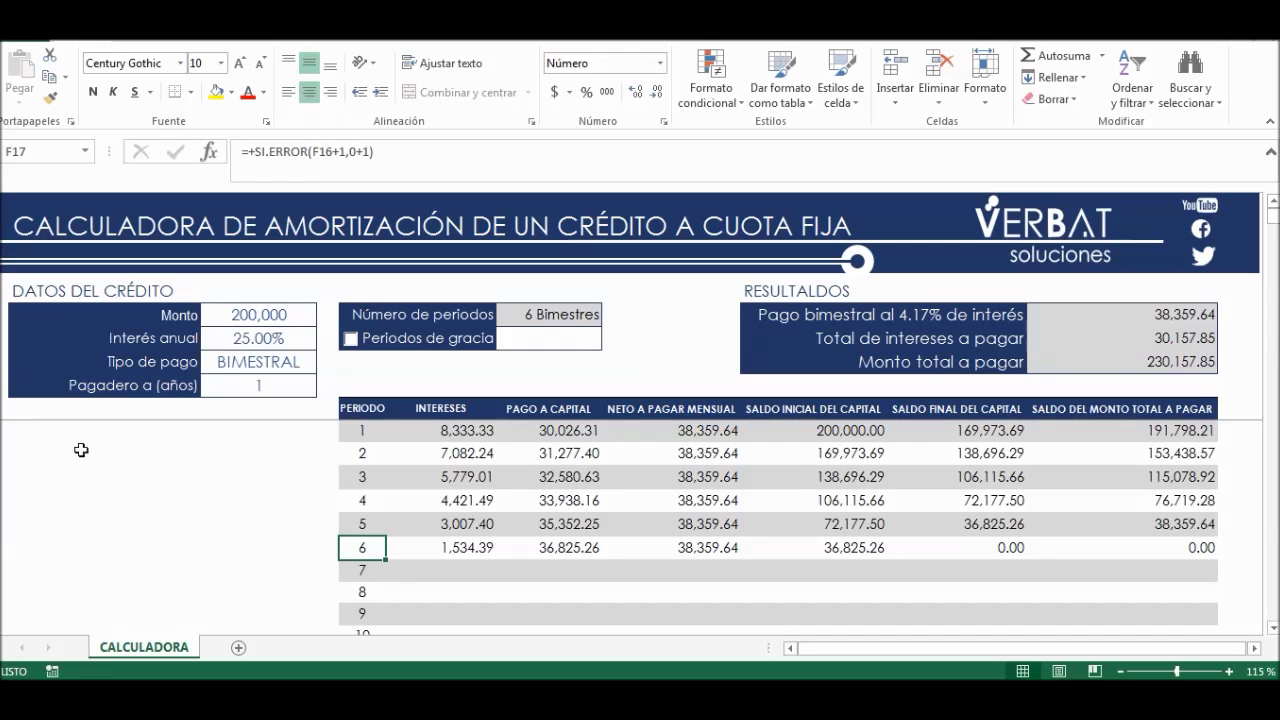
click(258, 384)
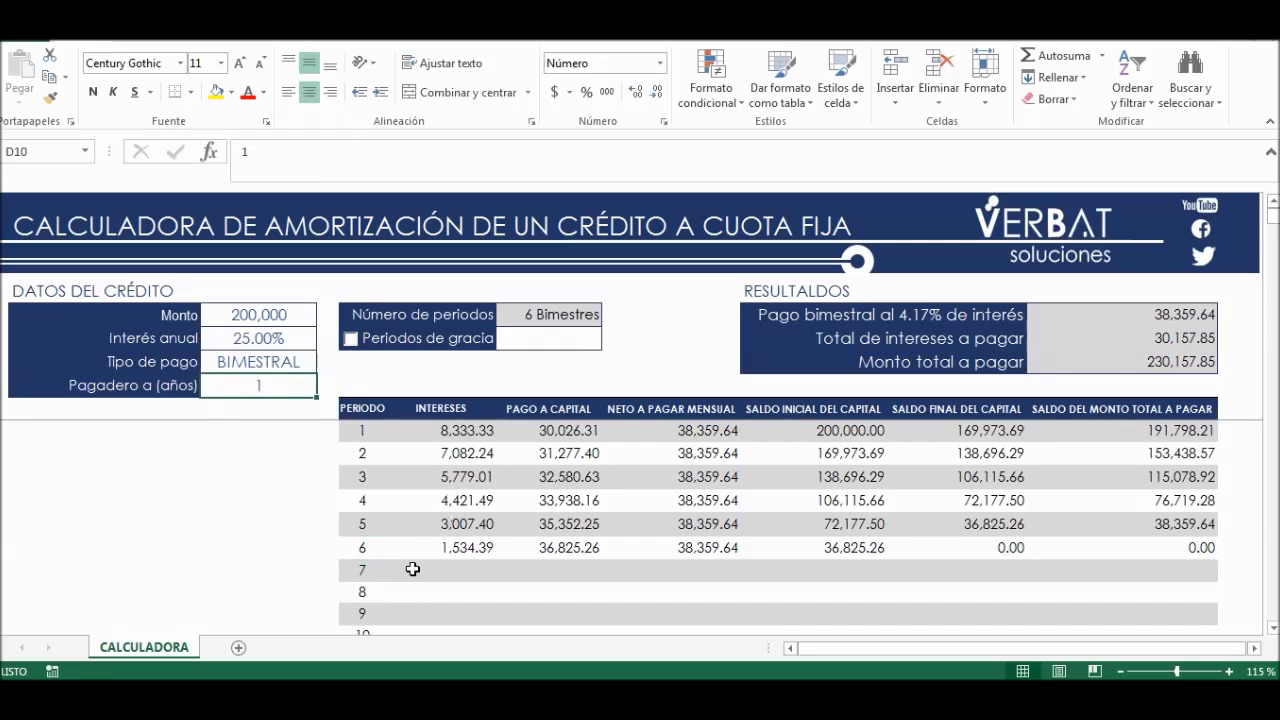
click(462, 547)
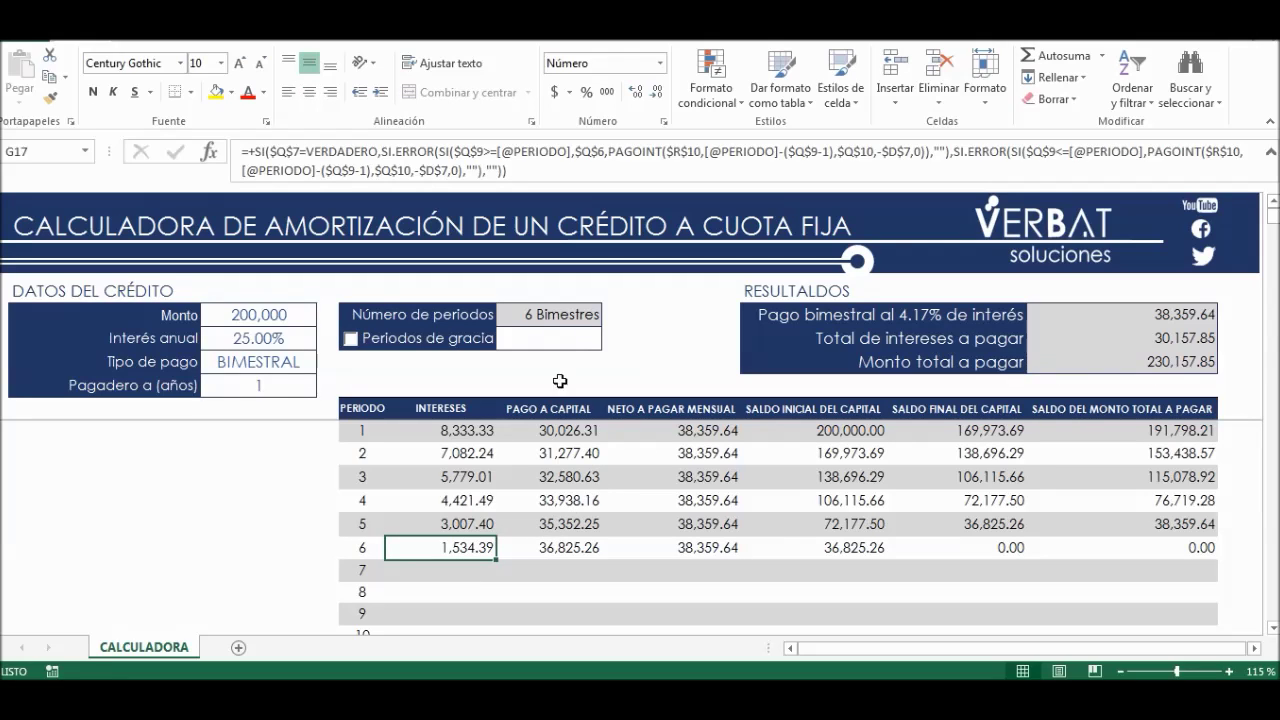
click(560, 314)
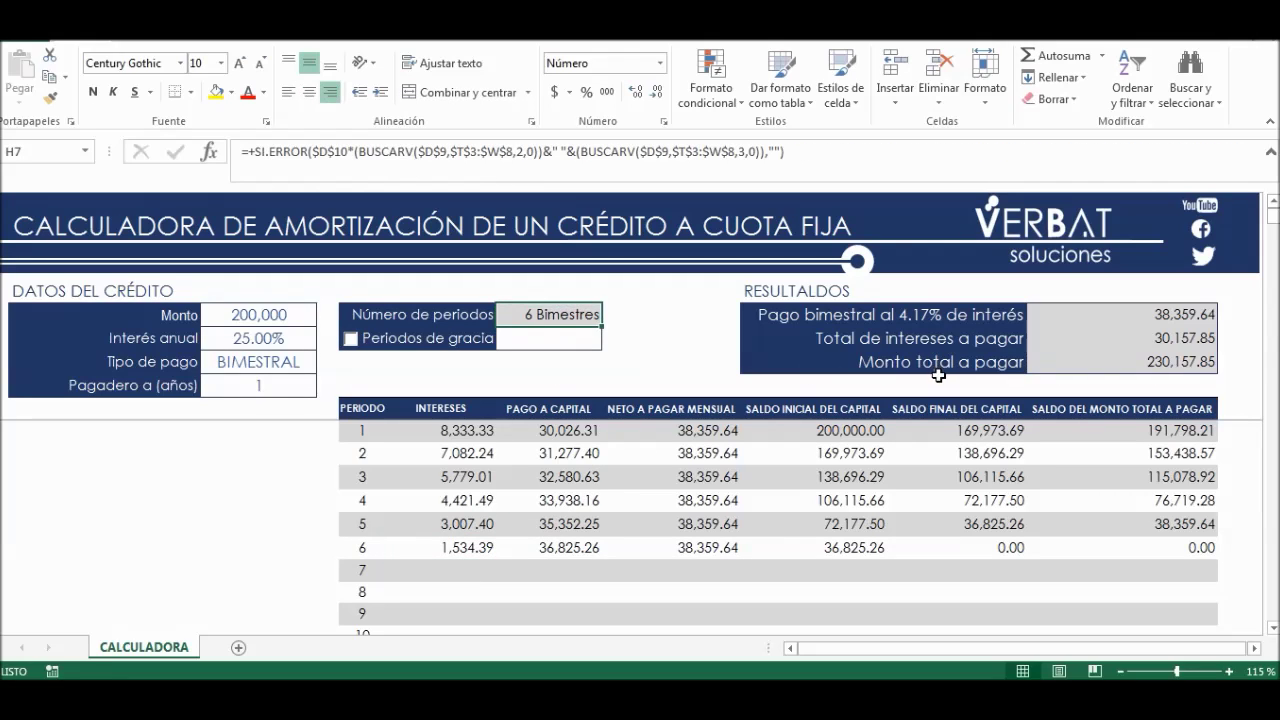
Compare the Pago bimestral result with the NETO A PAGAR MENSUAL amounts across all the filled periods.
click(838, 356)
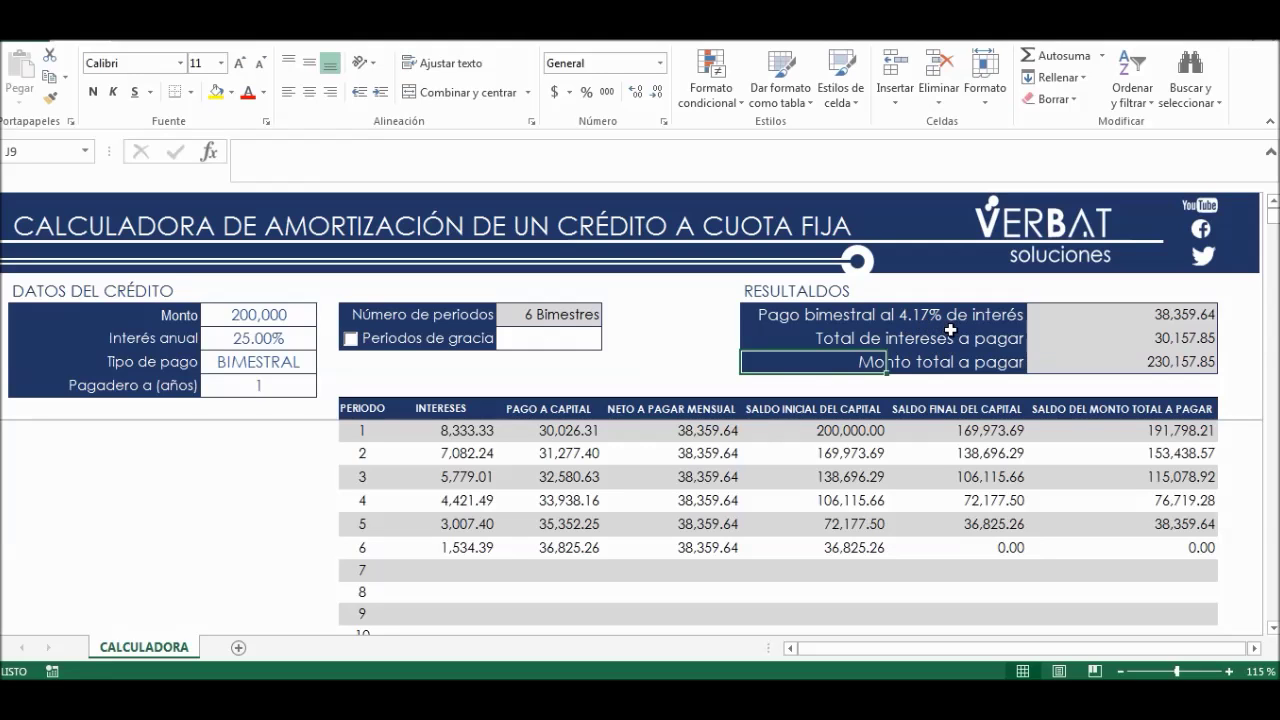
click(1150, 314)
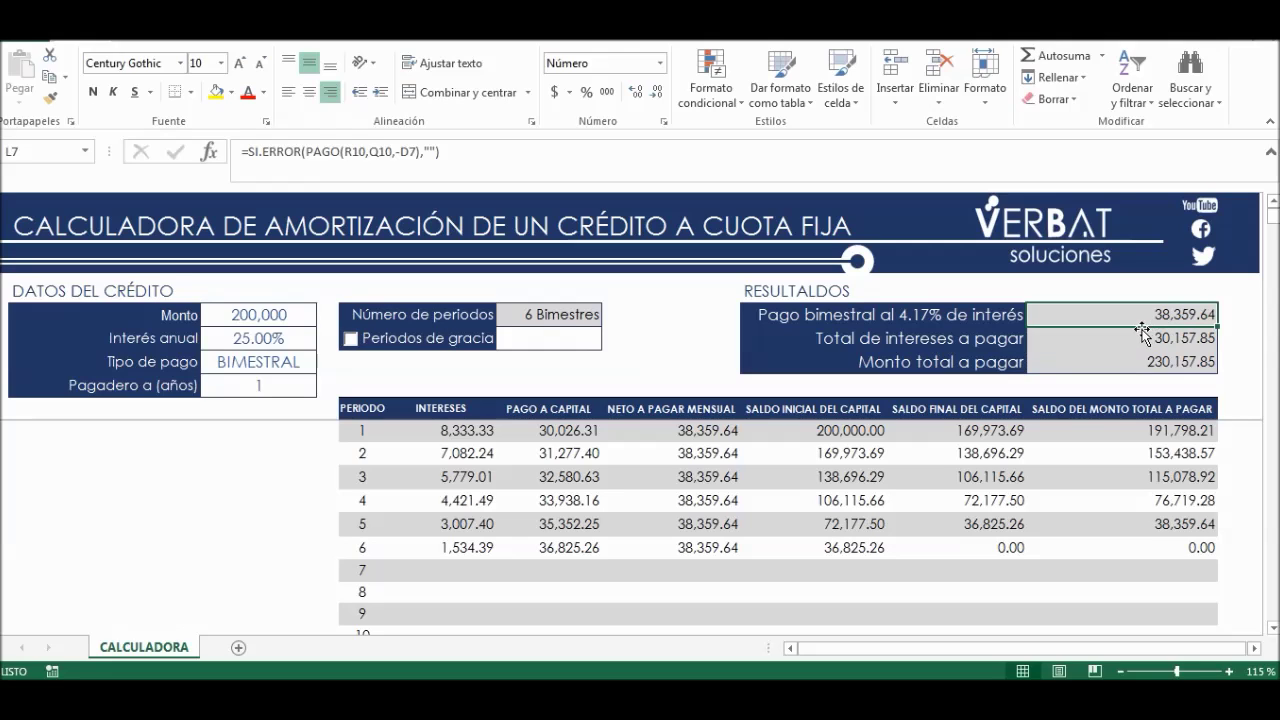
click(714, 411)
key(Down)
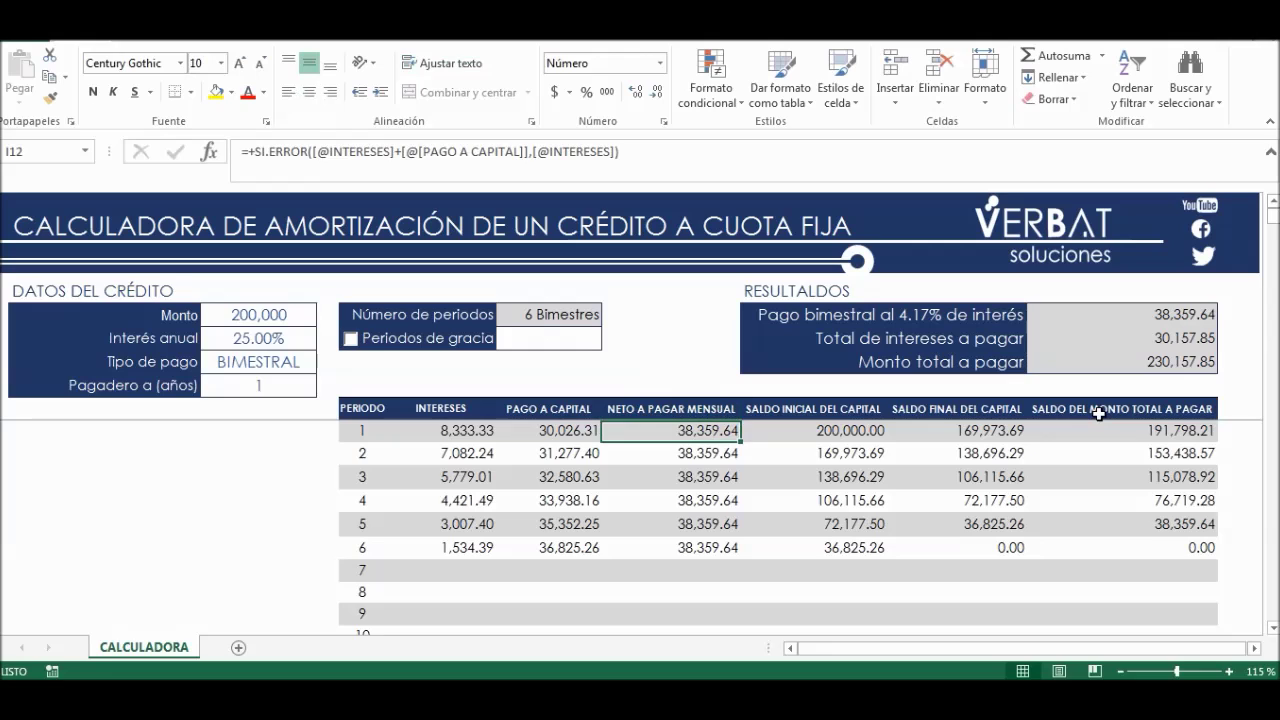
key(Down)
key(Down)
key(Down)
key(Down)
key(Down)
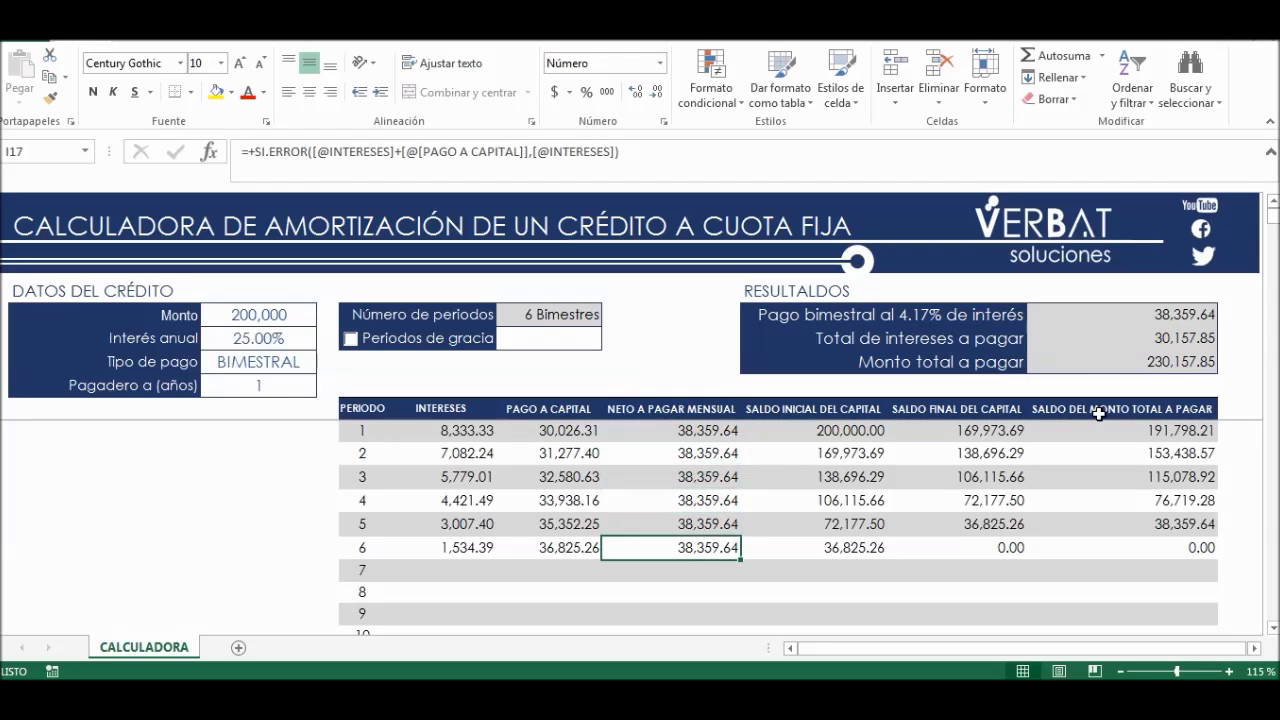
key(Up)
key(Up)
key(Up)
key(Up)
key(Up)
key(Down)
key(Down)
key(Down)
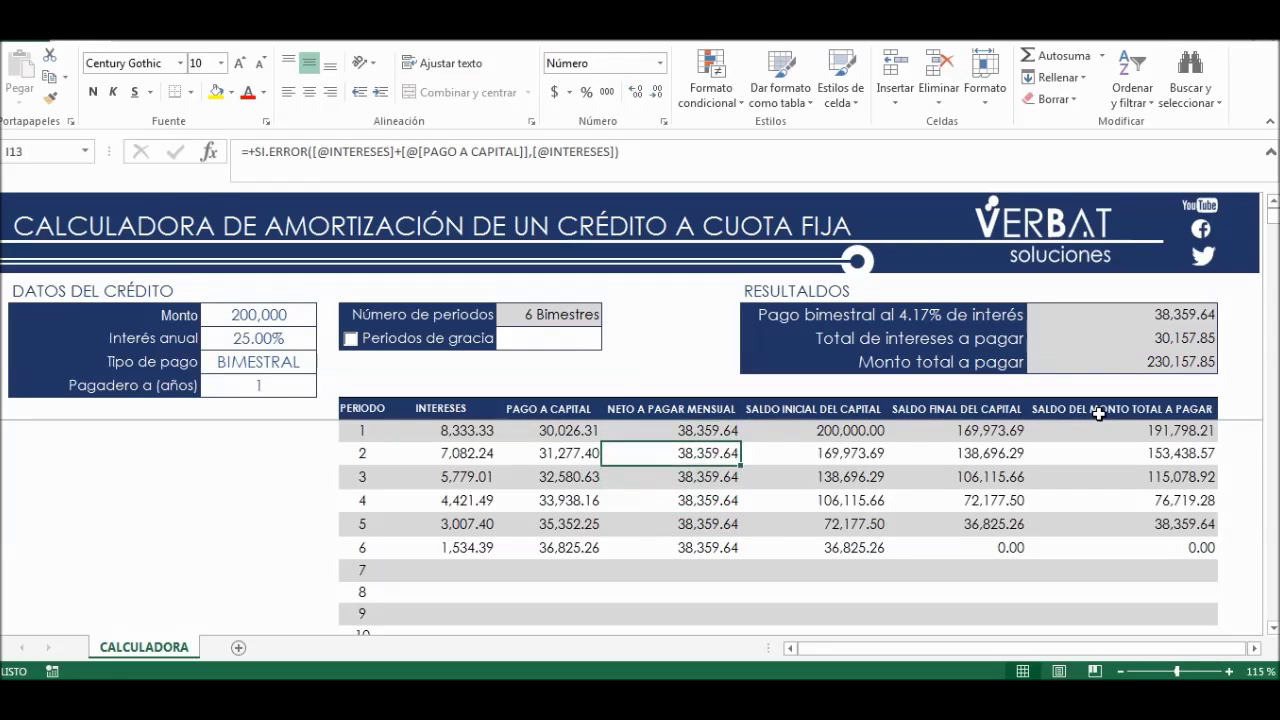
key(Down)
key(Down)
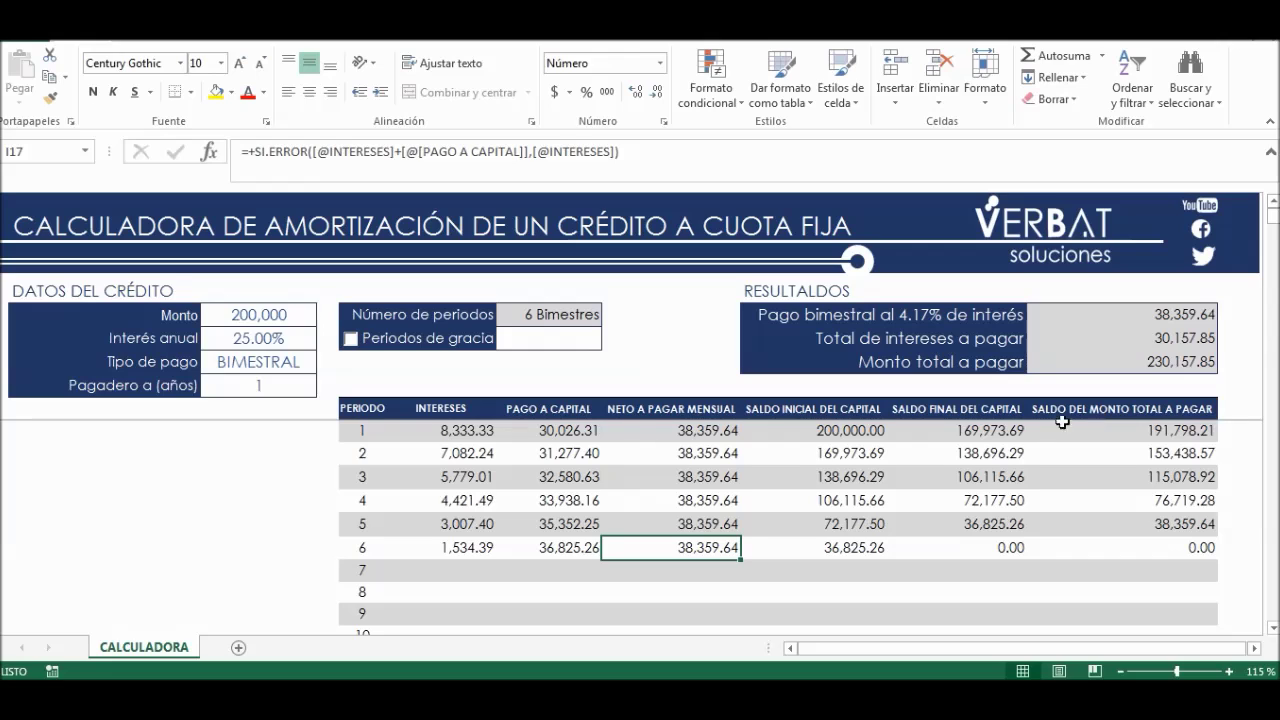
Examine the INTERESES column and how the first period's interest and PAGO A CAPITAL make up its net payment.
key(Left)
key(Left)
key(Up)
key(Up)
key(Up)
key(Up)
key(Up)
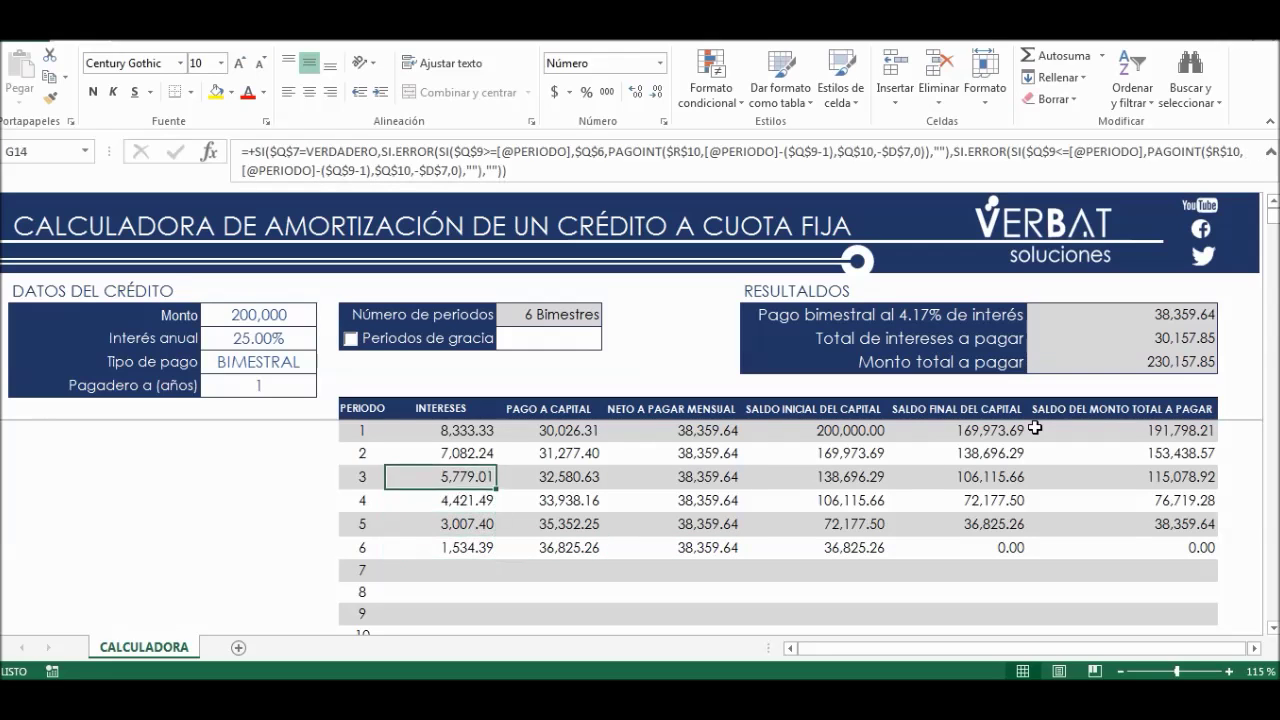
key(Up)
key(Down)
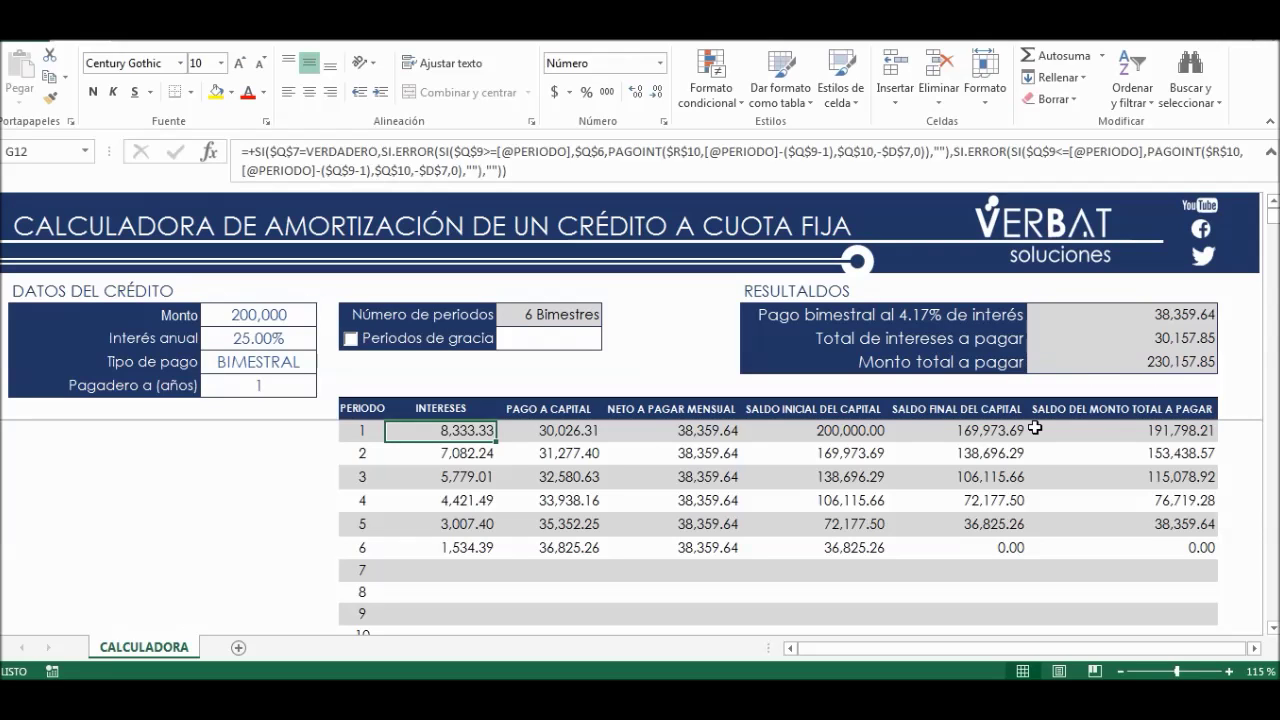
key(Right)
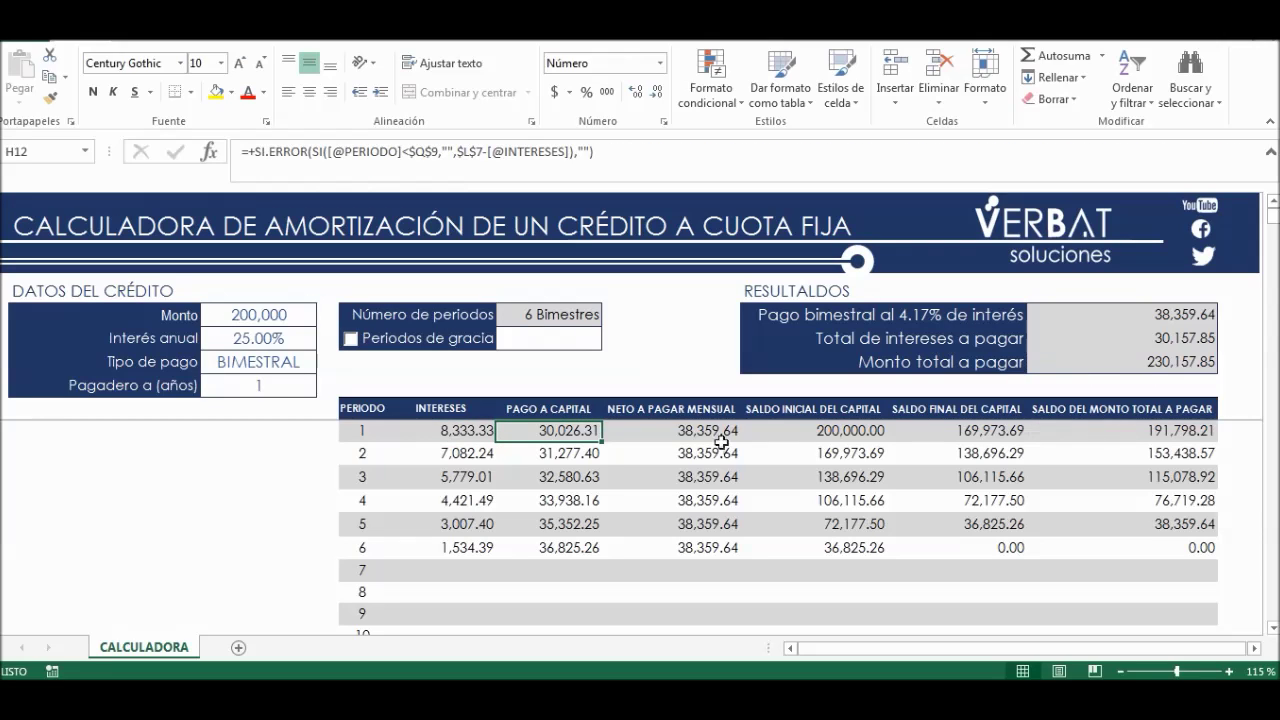
click(480, 431)
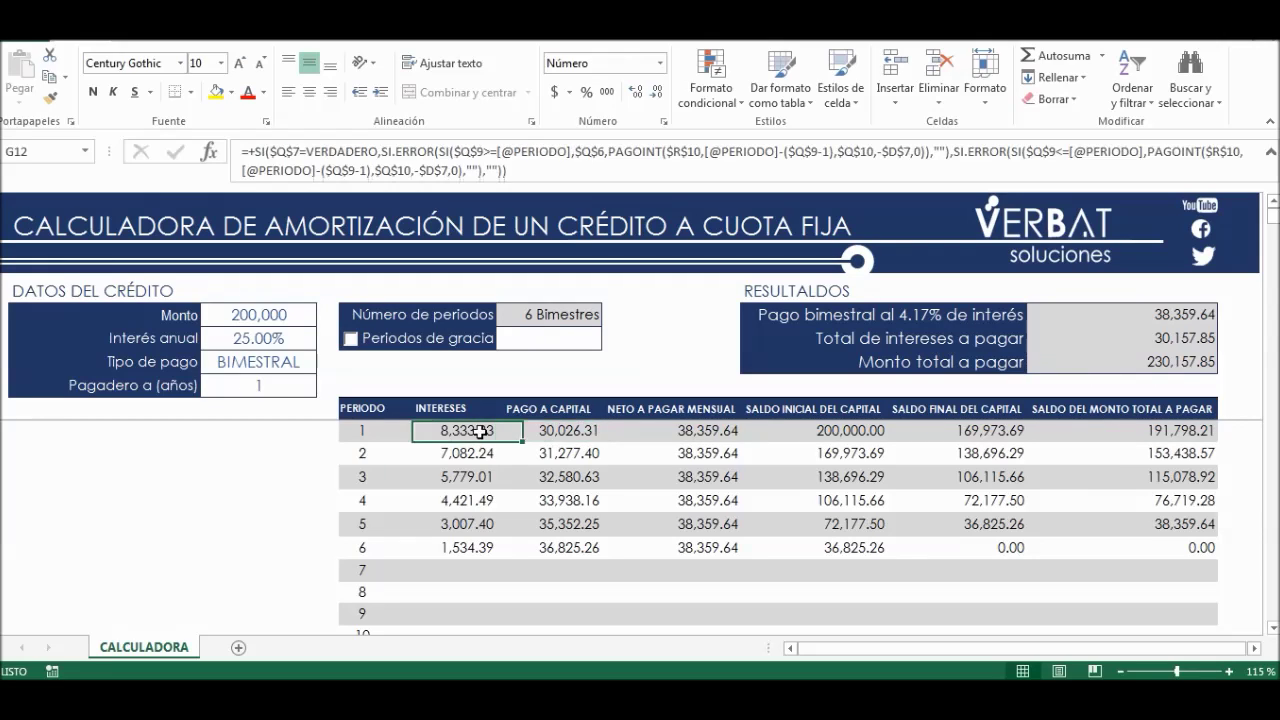
click(720, 430)
Compare the first period's SALDO INICIAL DEL CAPITAL with the credit's Monto and review that period's interest.
click(828, 430)
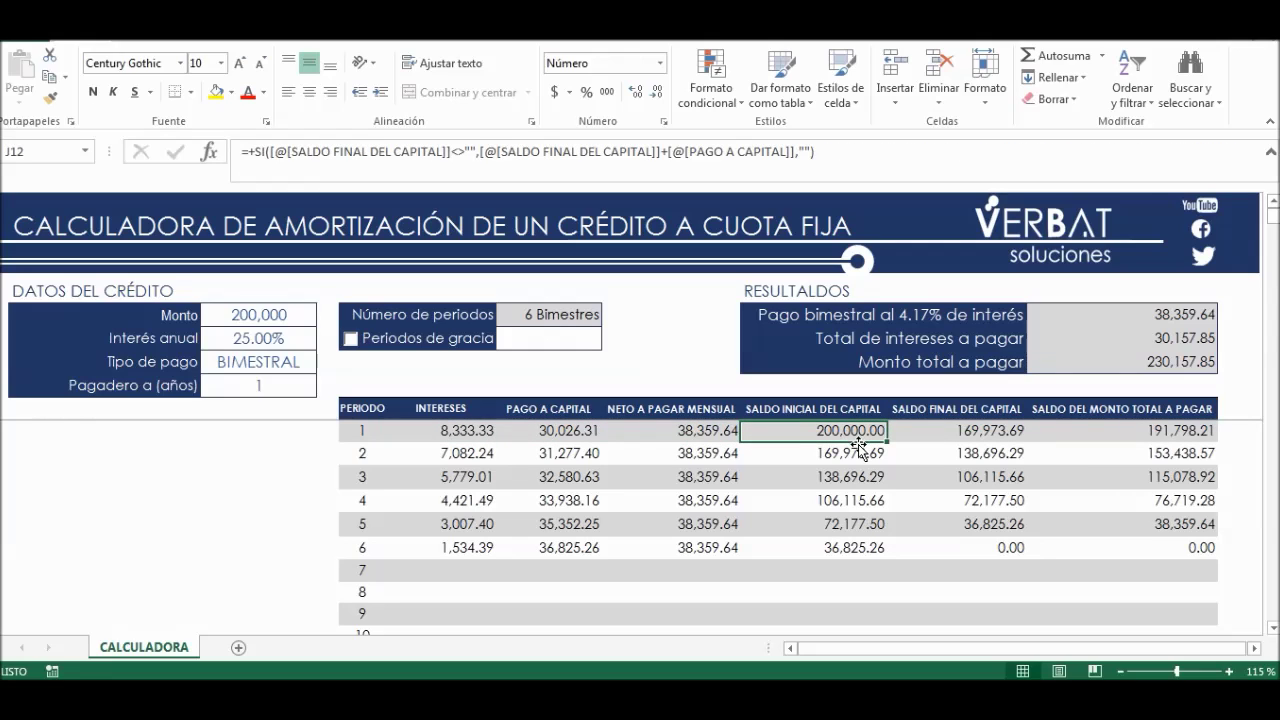
click(272, 314)
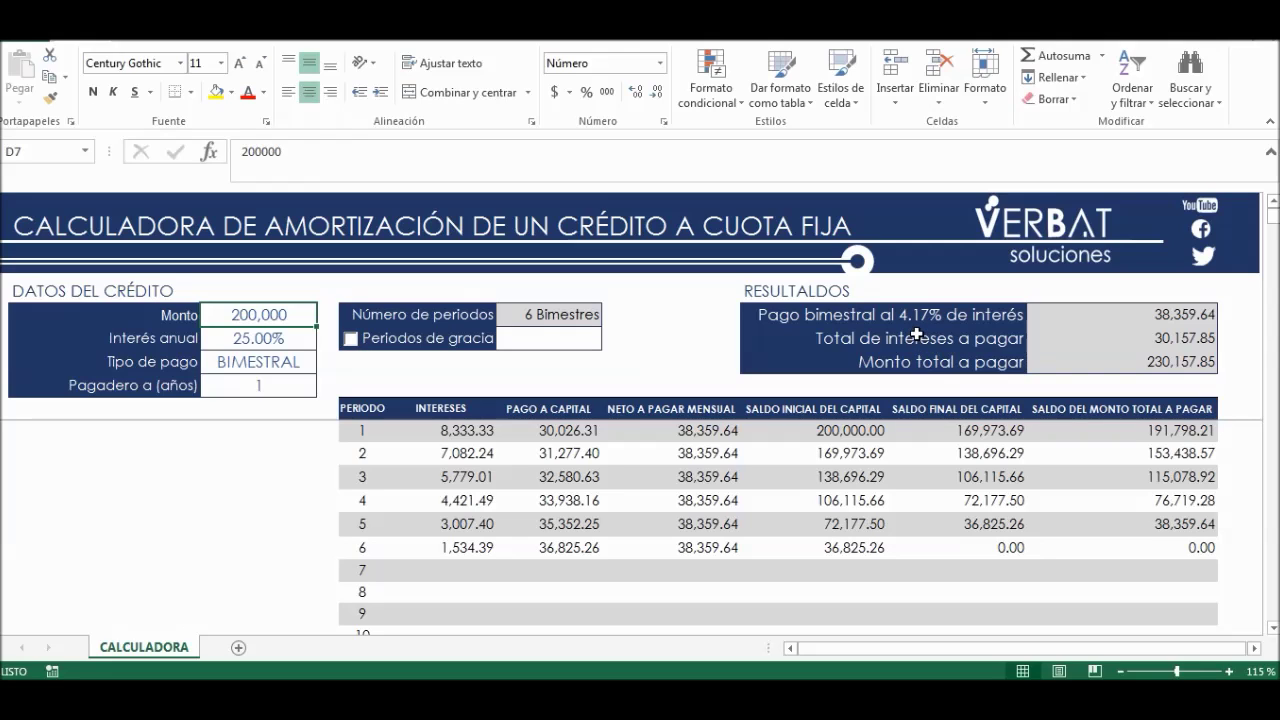
click(835, 432)
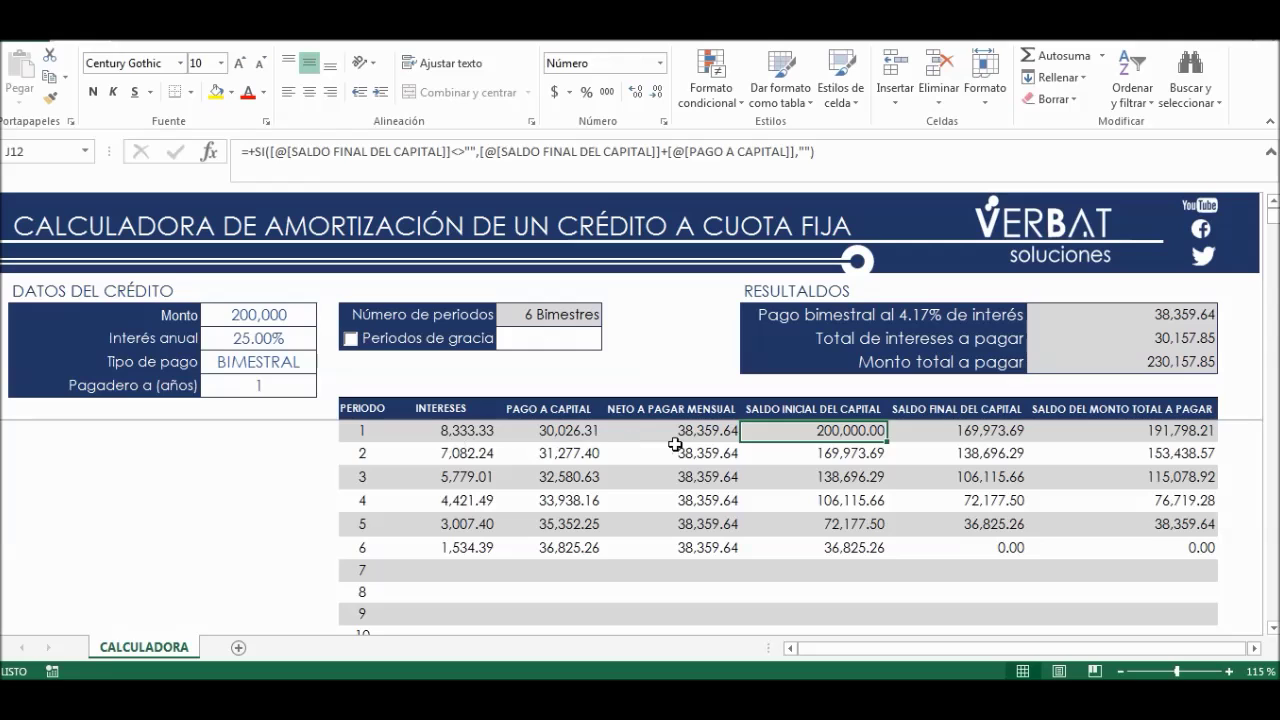
click(478, 433)
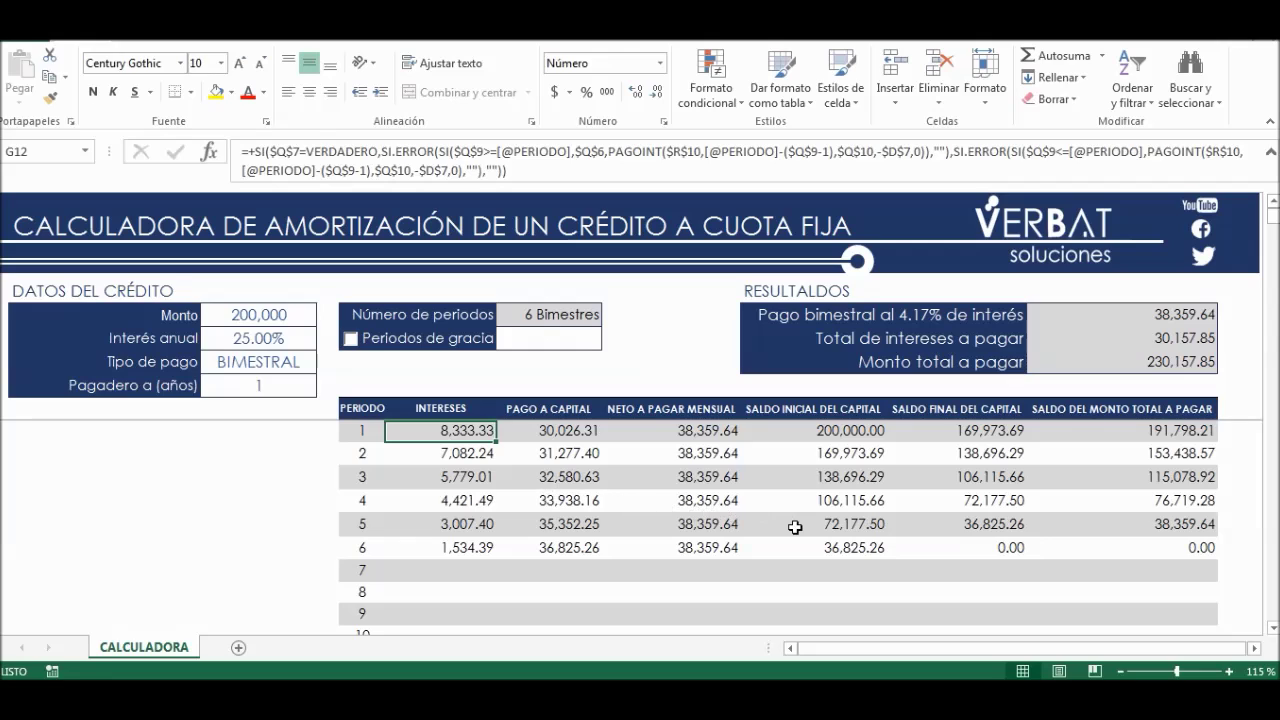
Examine the second period's SALDO INICIAL DEL CAPITAL in relation to the PAGO A CAPITAL column.
click(826, 452)
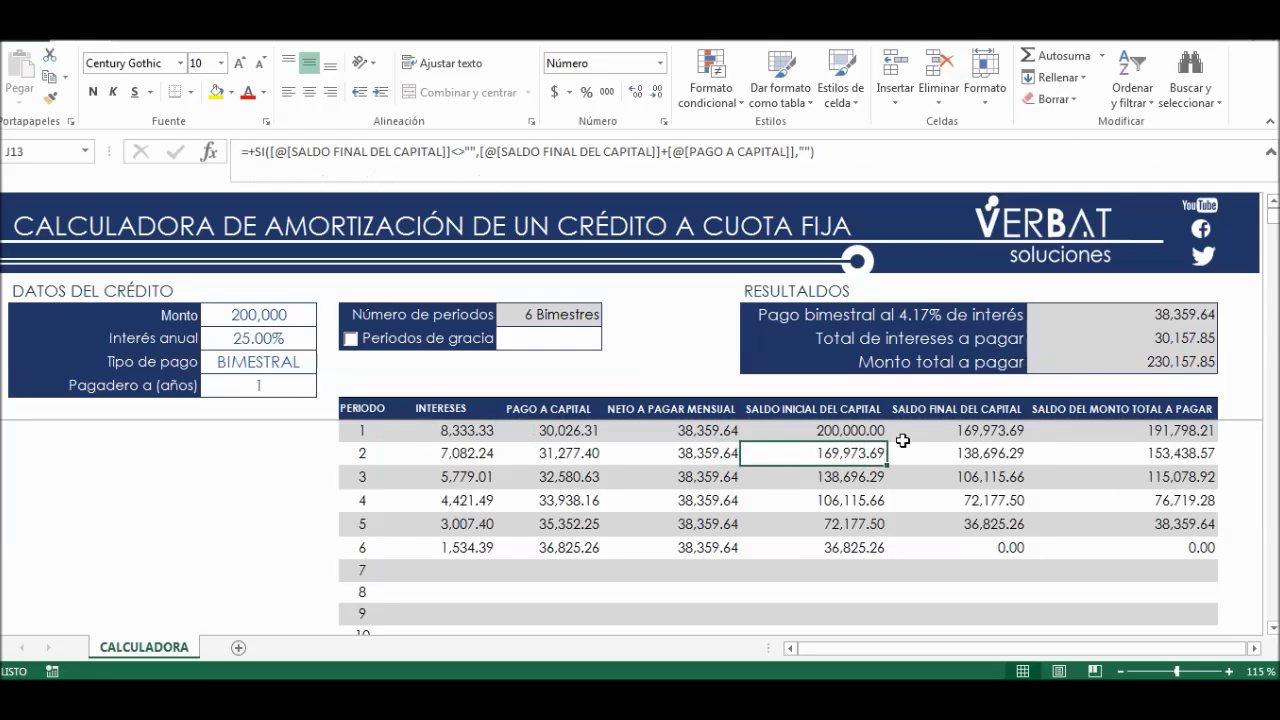
key(Left)
key(Left)
key(Up)
key(Up)
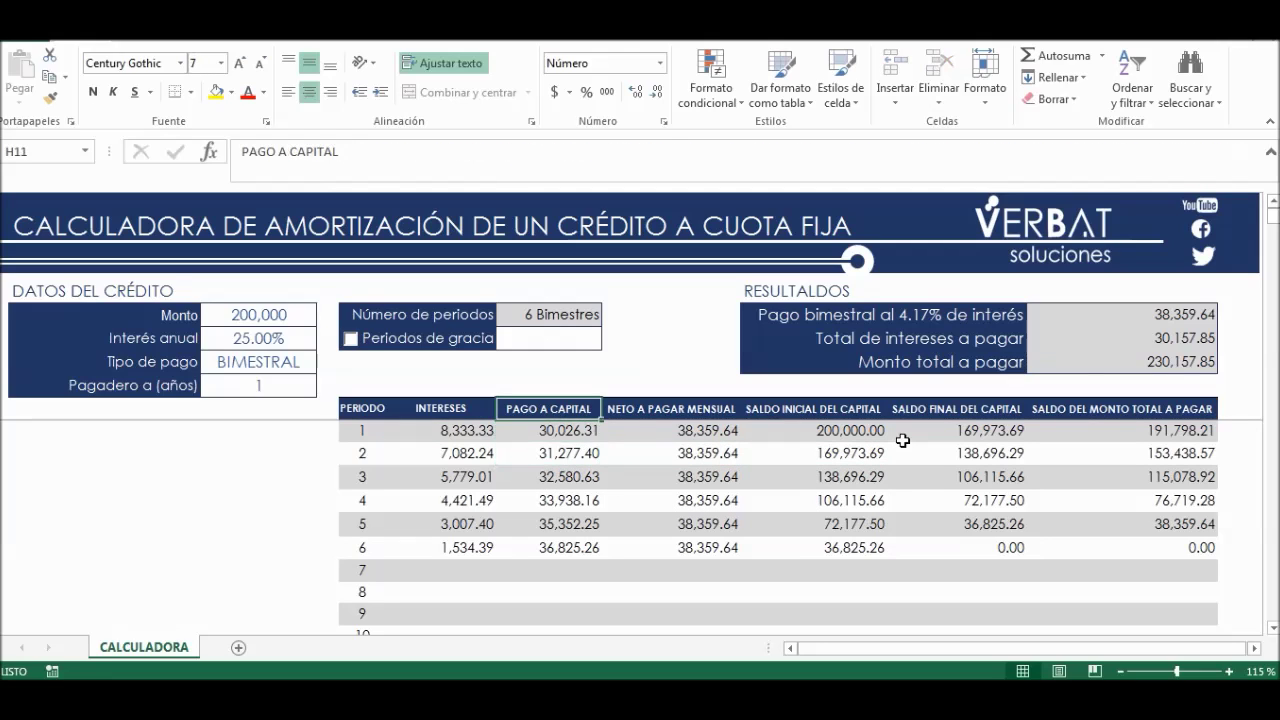
key(Down)
key(Down)
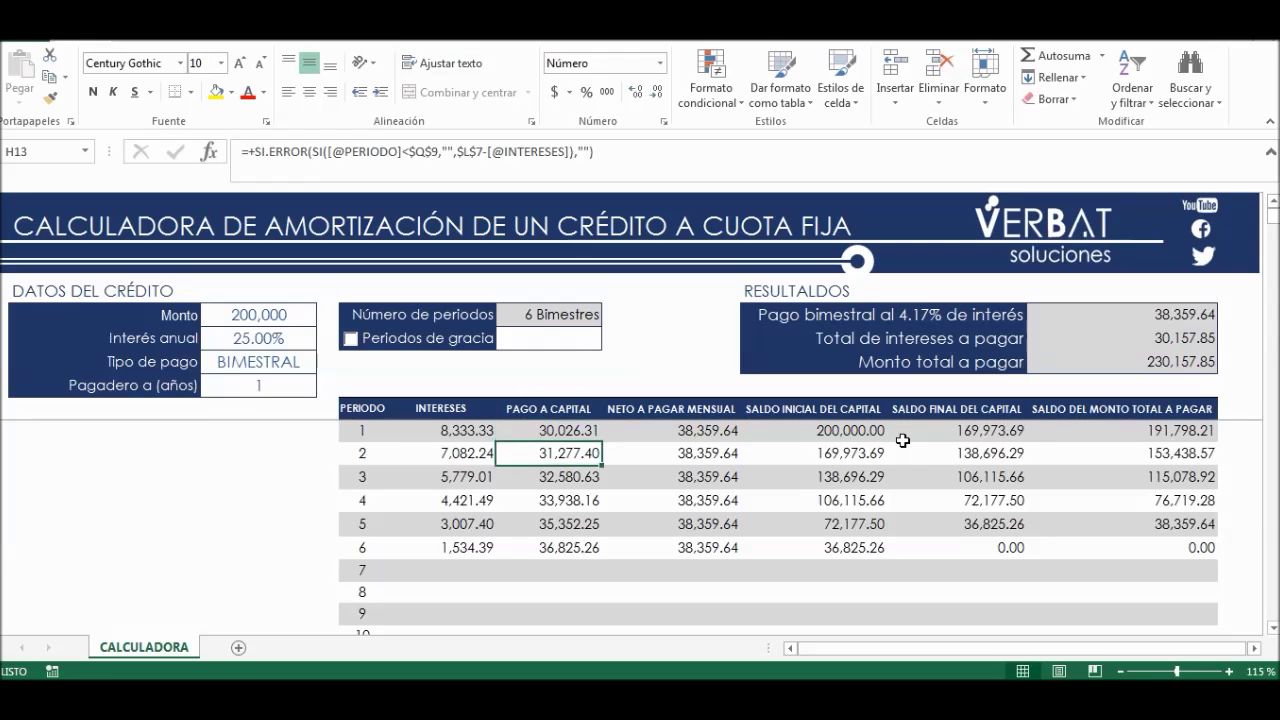
key(Down)
key(Up)
key(Up)
key(Down)
key(Right)
key(Right)
key(Right)
key(Left)
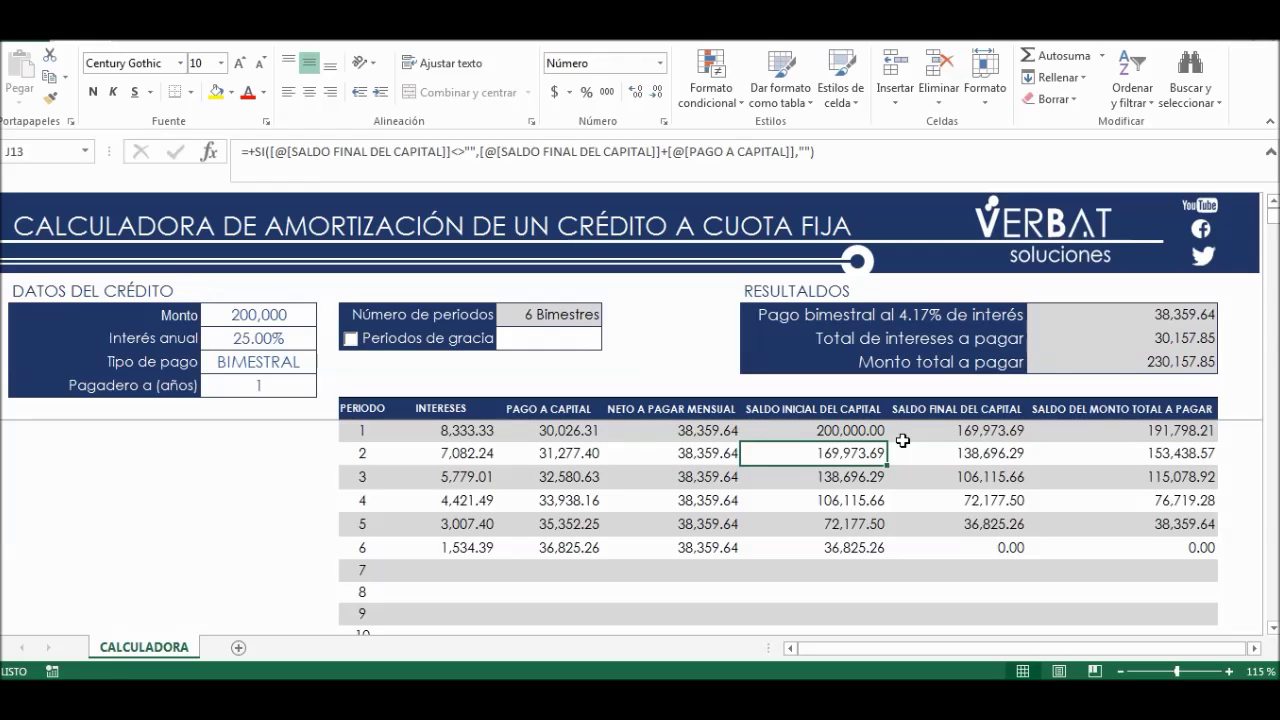
Trace how the first period's net payment splits into interest and capital and reduces the second period's opening balance.
key(Left)
key(Up)
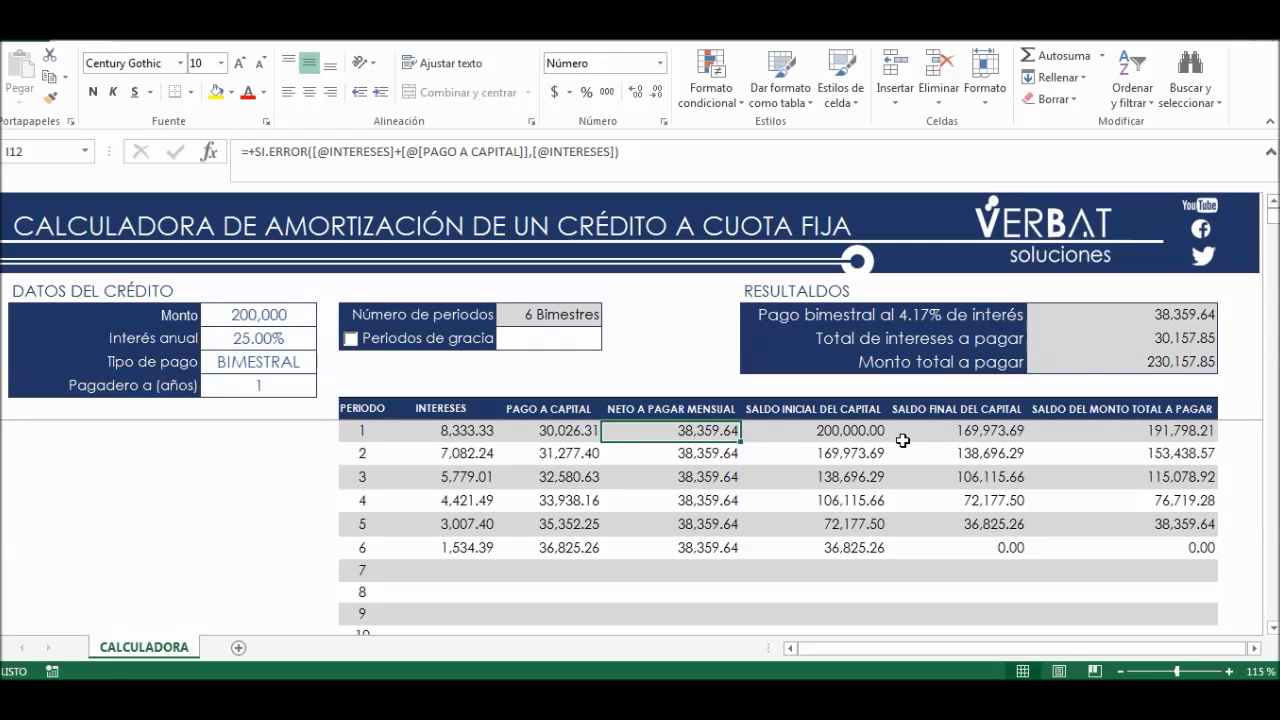
key(Left)
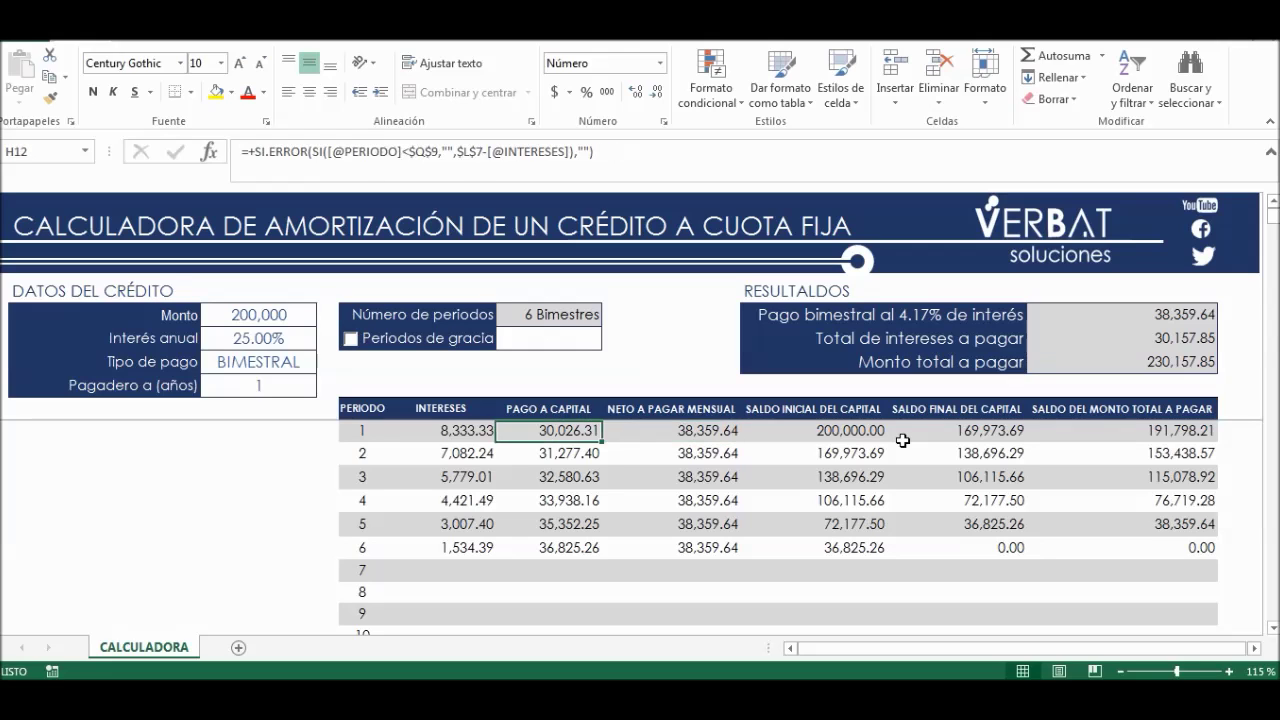
key(Left)
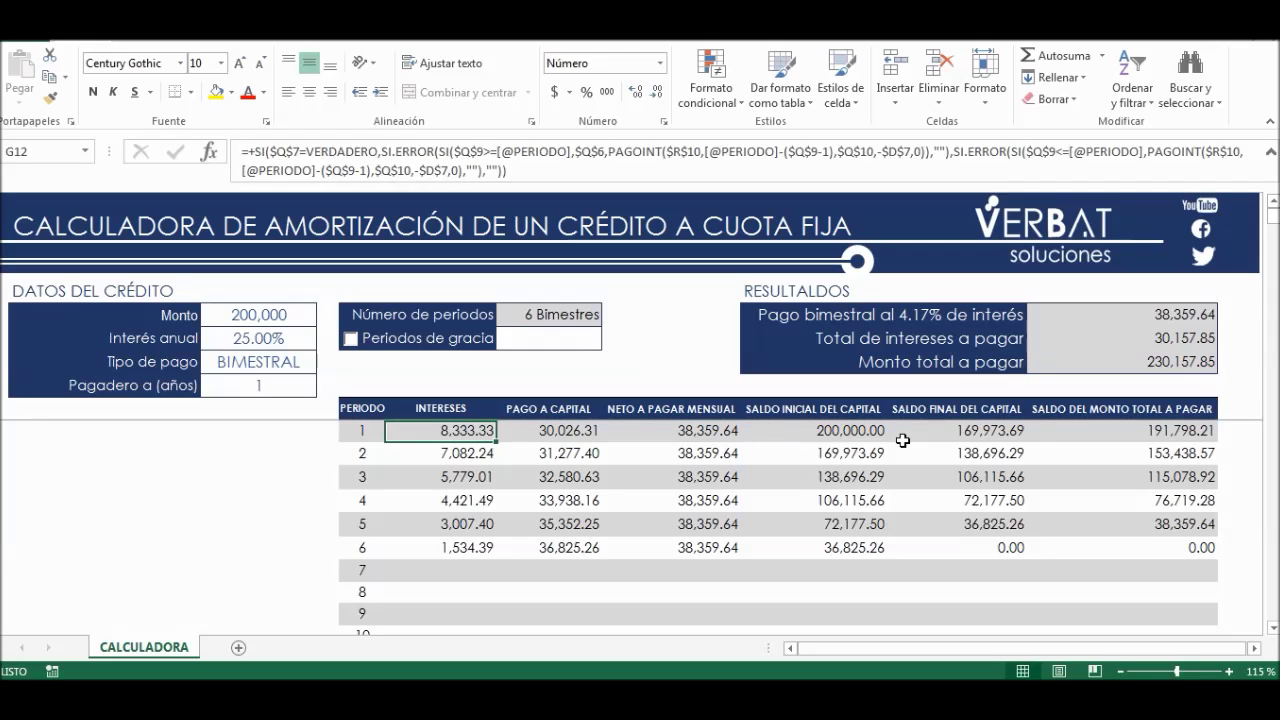
key(Right)
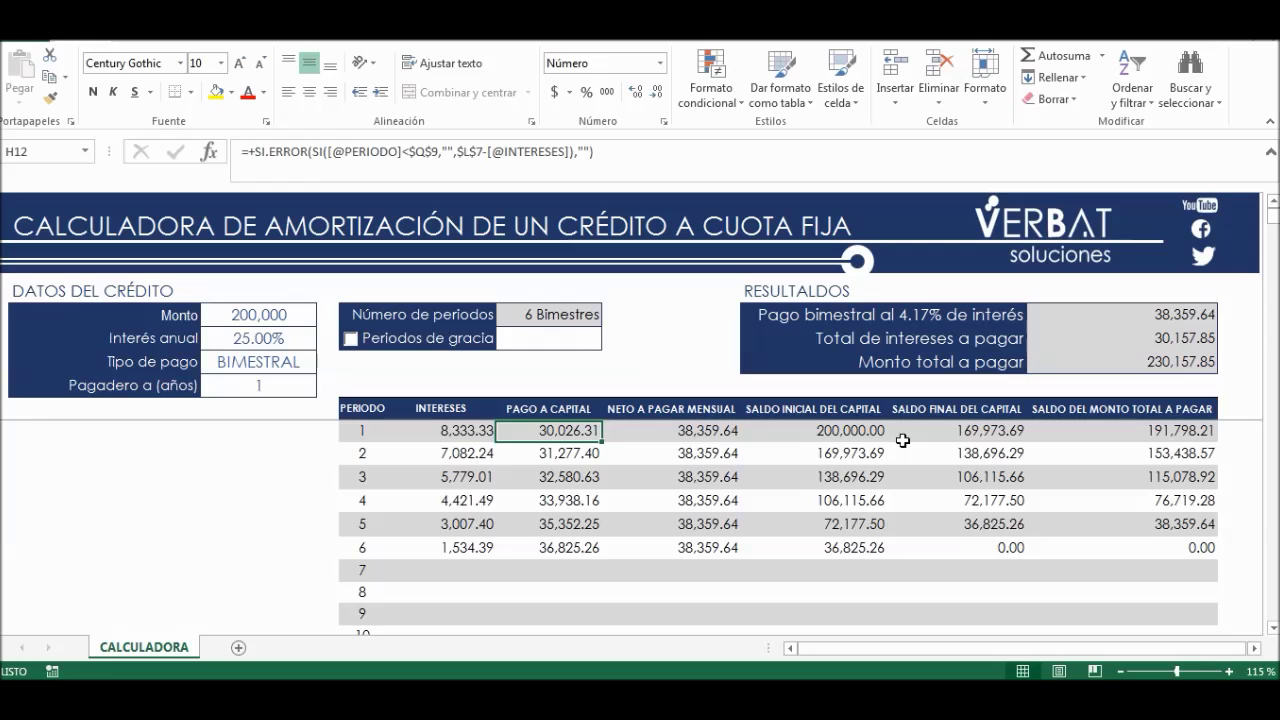
key(Right)
key(Right)
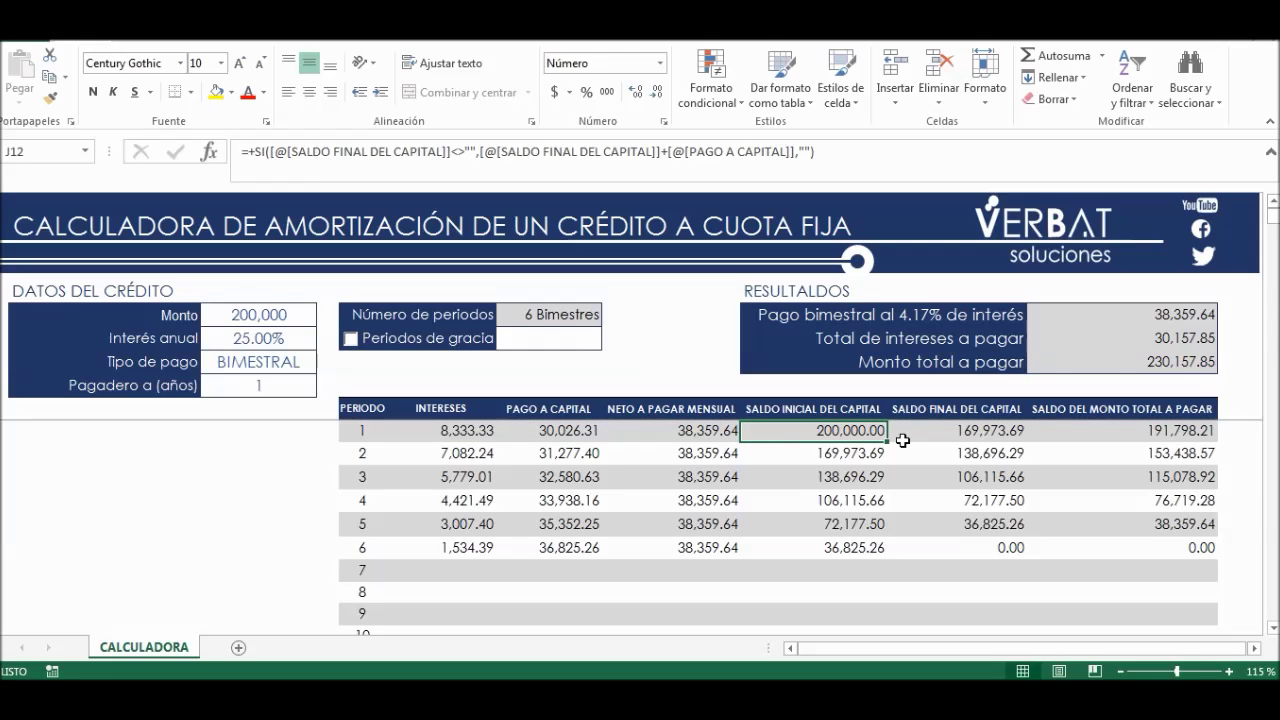
key(Left)
key(Left)
key(Right)
key(Right)
key(Down)
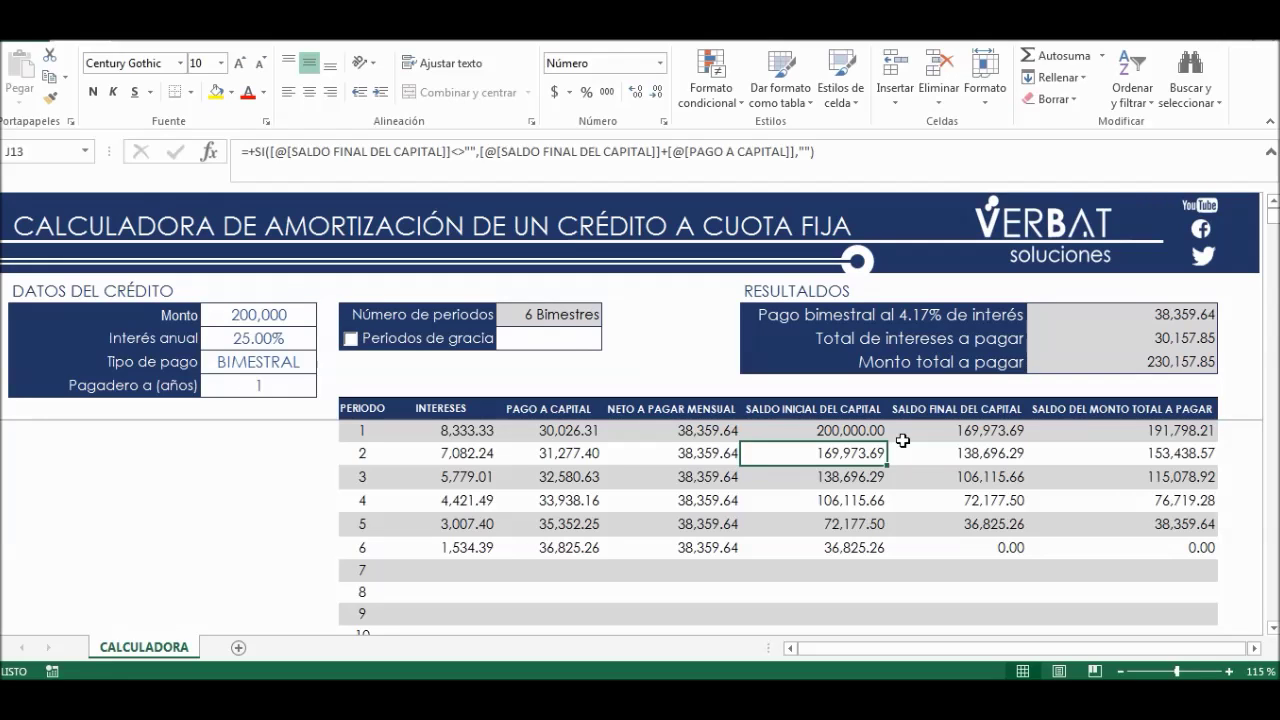
Review the bimonthly interest rate against the second period's interest and the opening capital balances of periods 5 and 6.
click(918, 320)
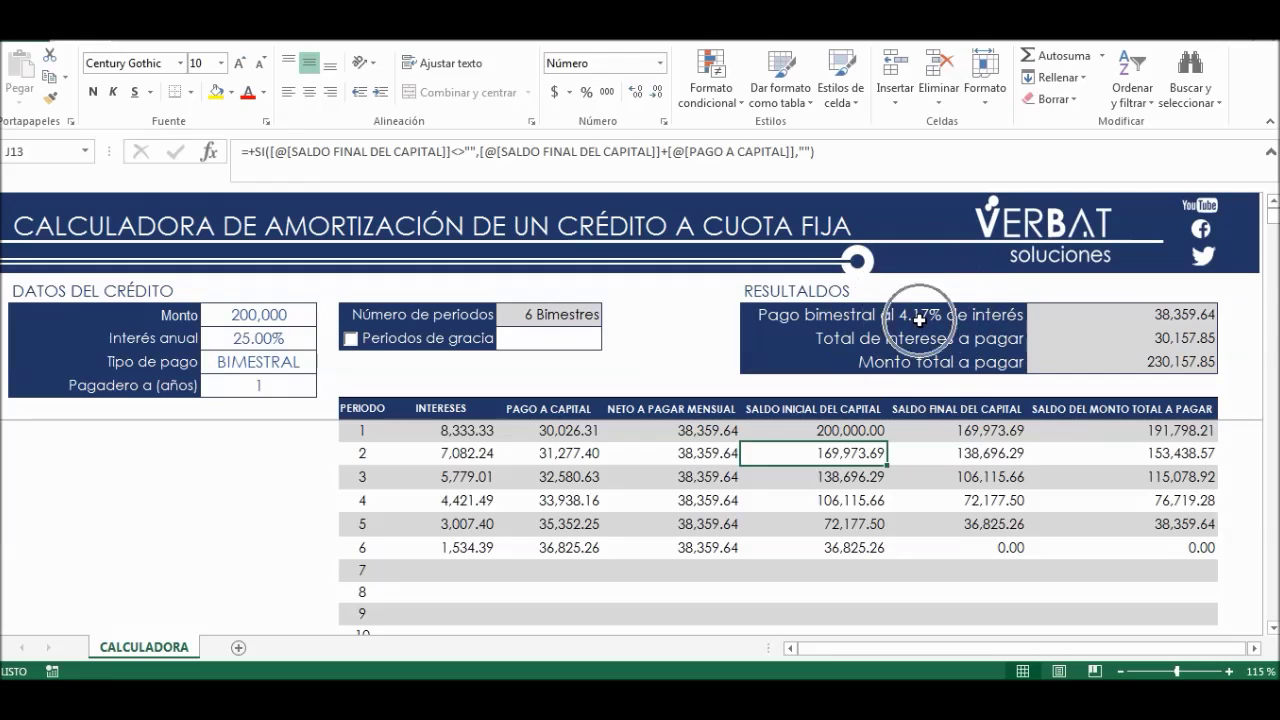
click(452, 451)
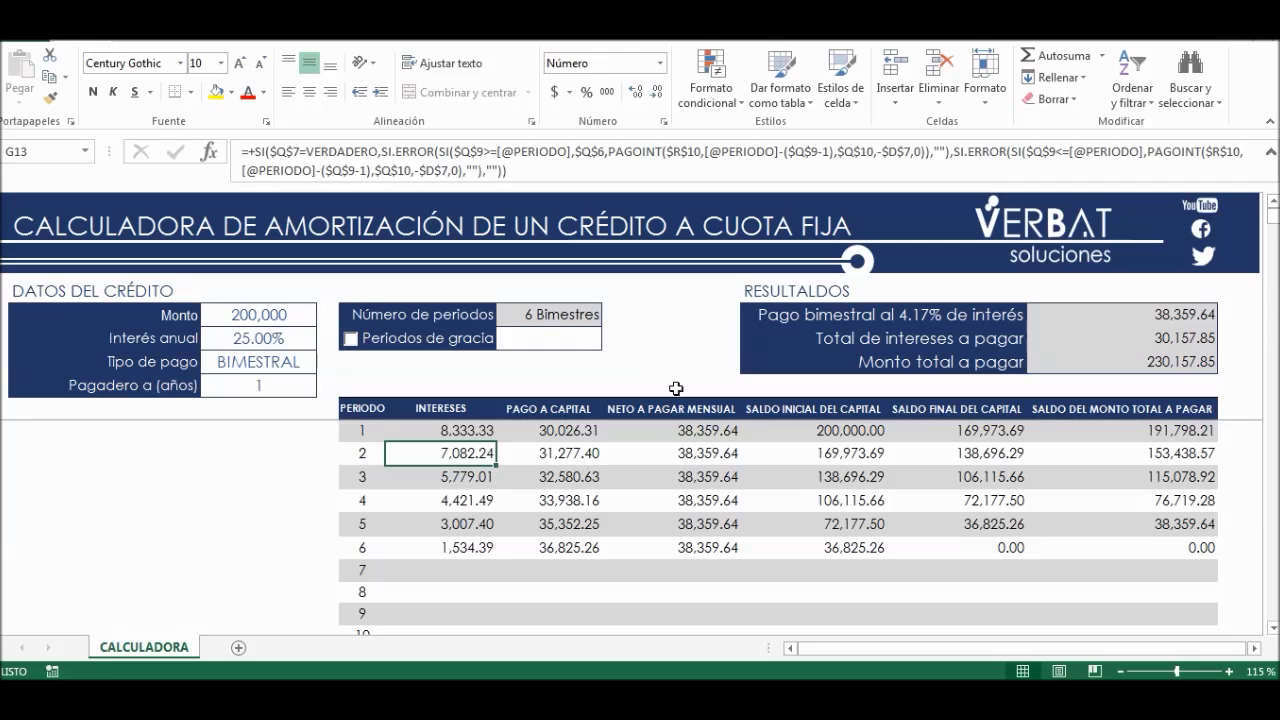
click(848, 524)
click(846, 546)
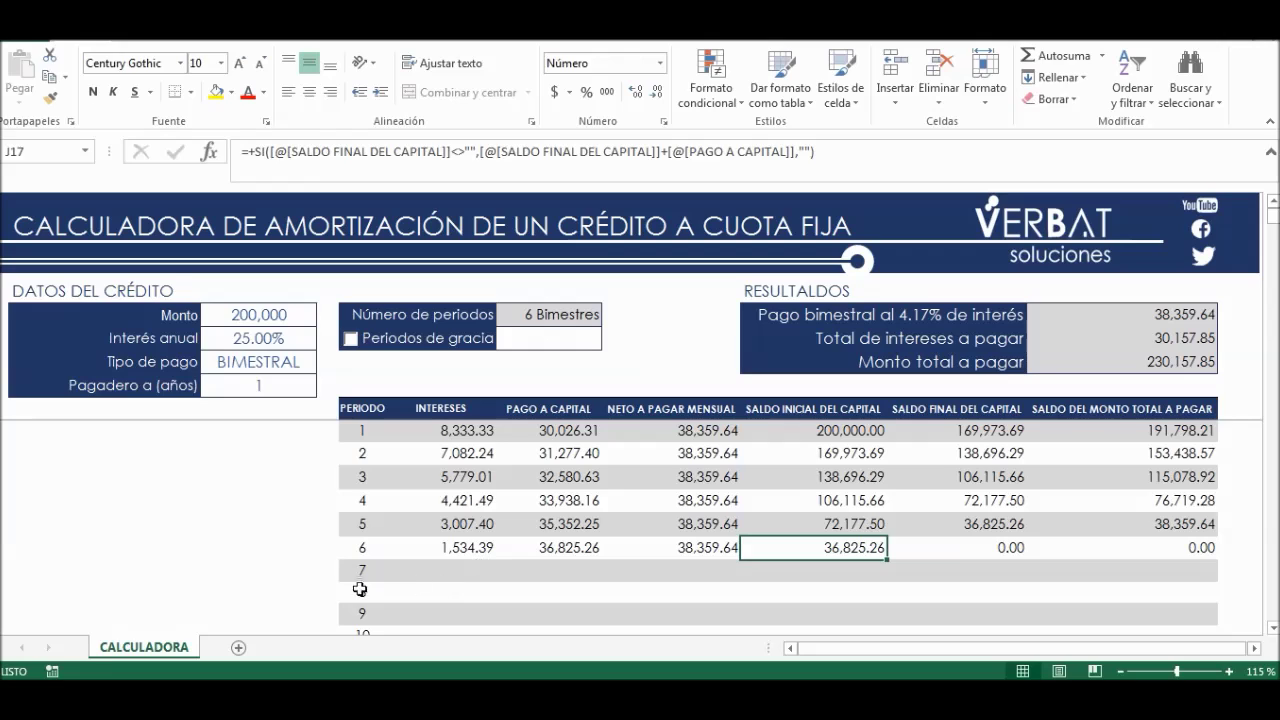
key(Left)
In cell C16, divide period 6's interest by its SALDO INICIAL DEL CAPITAL with the formula +G17/J17.
click(150, 534)
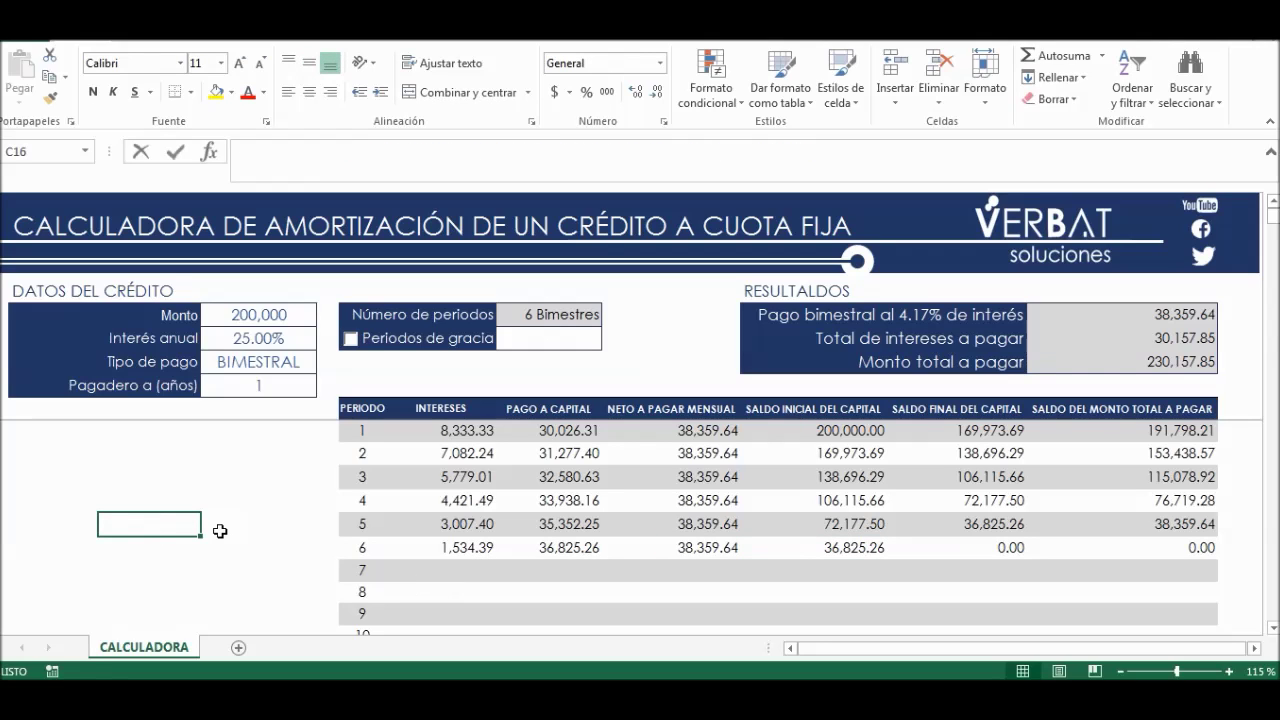
text(+)
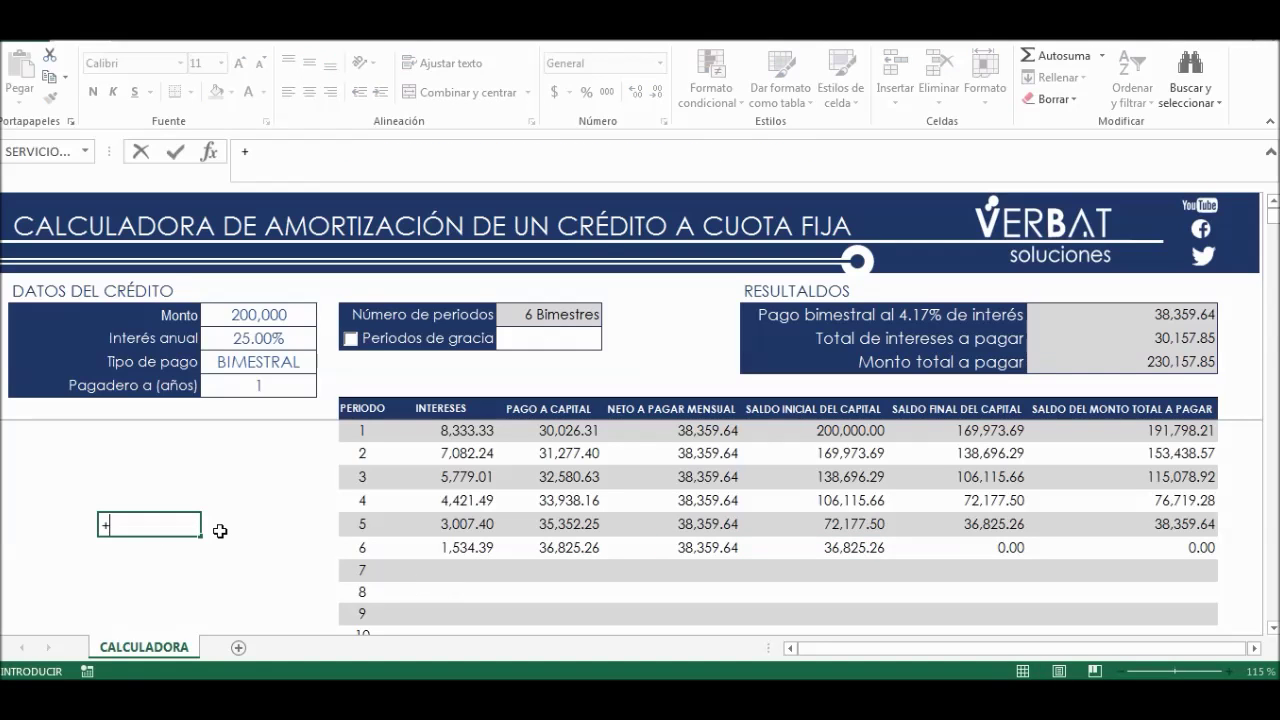
click(478, 550)
text(/)
click(850, 547)
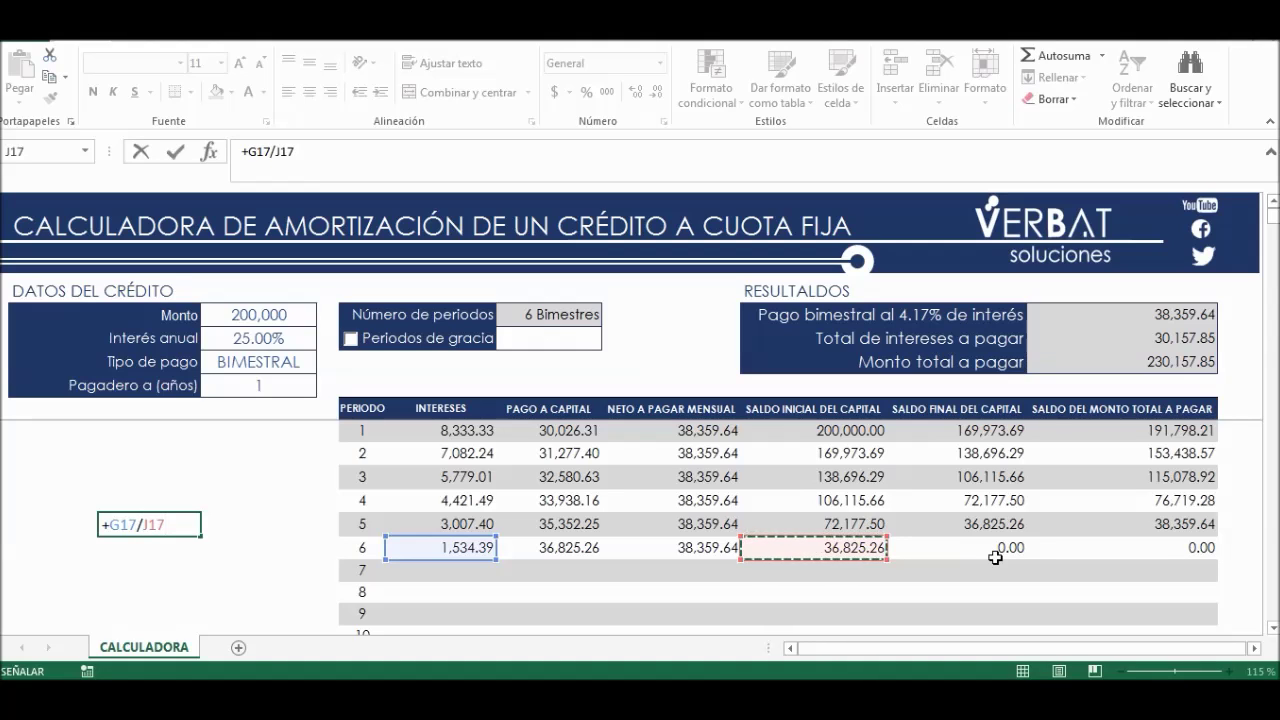
key(Return)
key(Up)
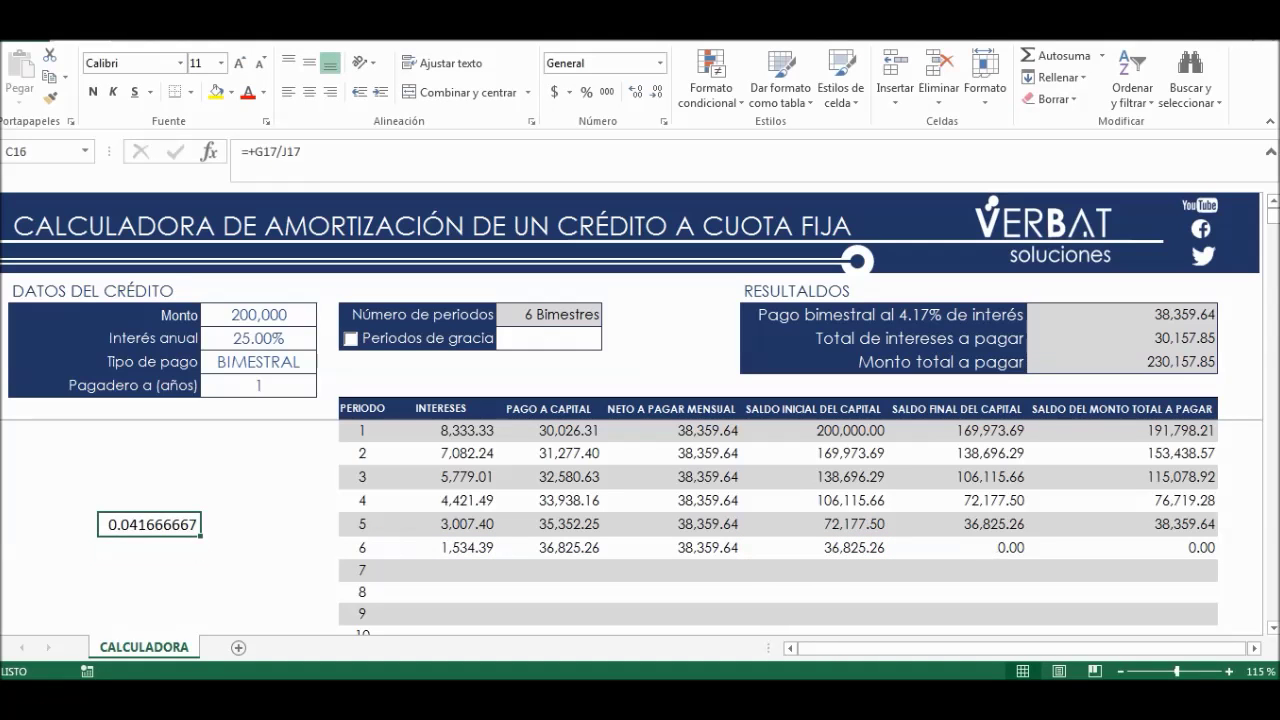
Format the quotient in C16 as a percentage with two decimals and clear the cell's contents.
click(586, 92)
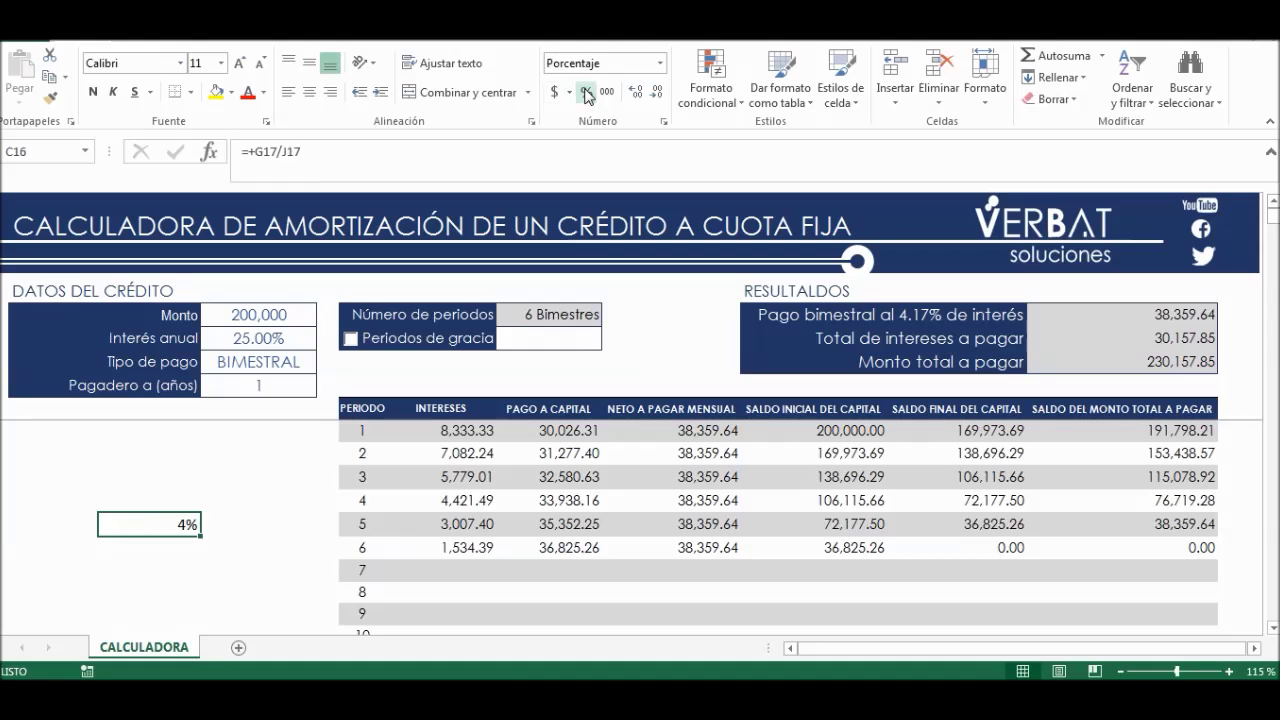
click(634, 93)
click(634, 93)
key(Delete)
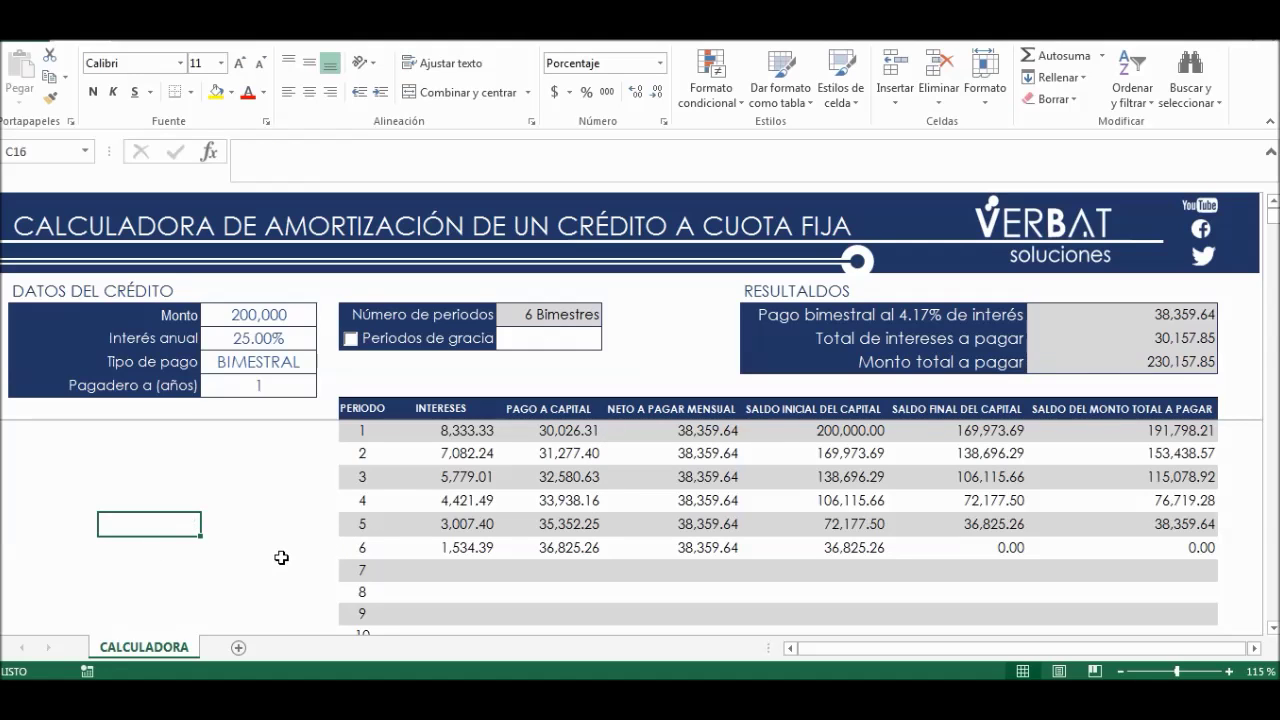
Set the credit's Tipo de pago to TRIMESTRAL.
click(287, 362)
click(281, 381)
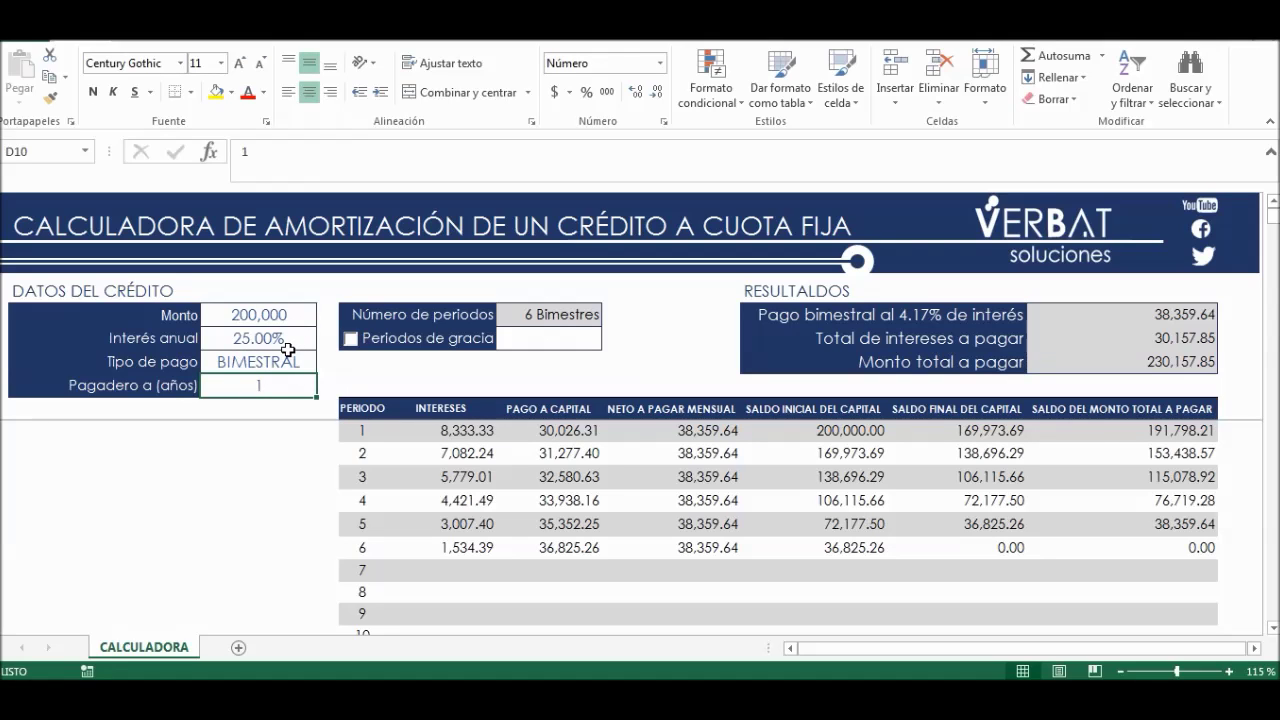
click(289, 354)
key(alt+Down)
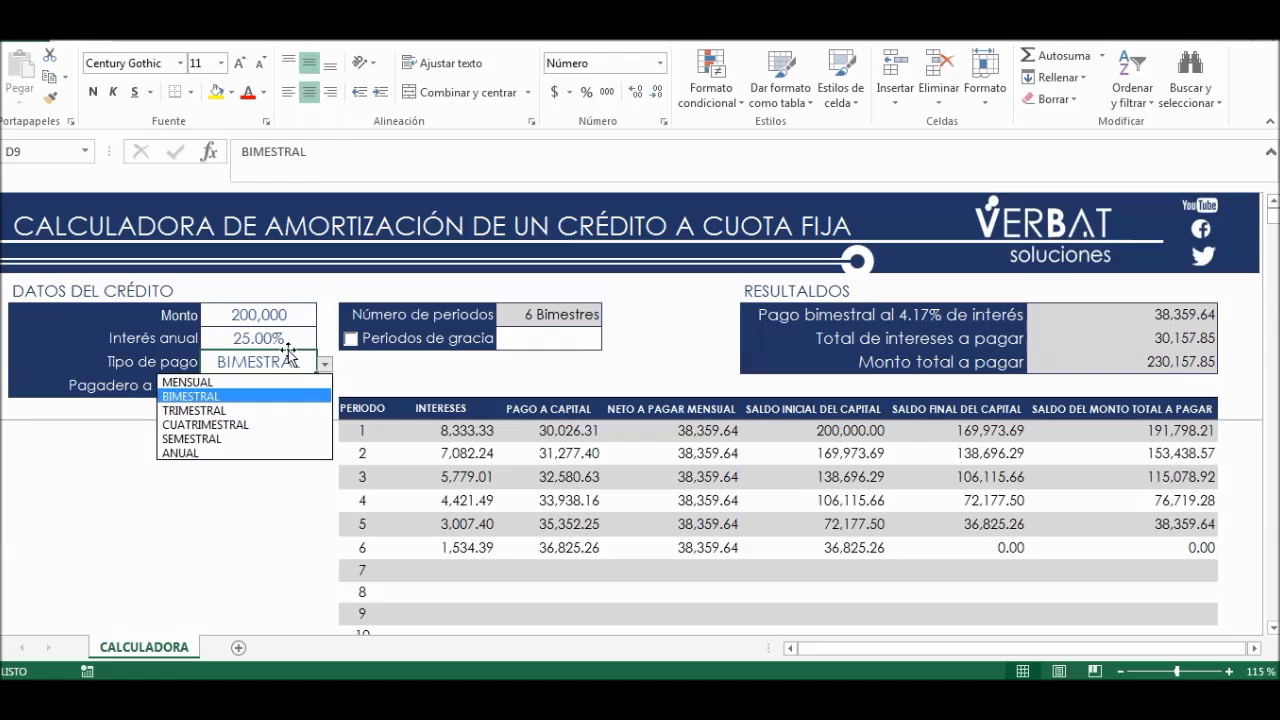
key(Down)
key(Return)
key(Return)
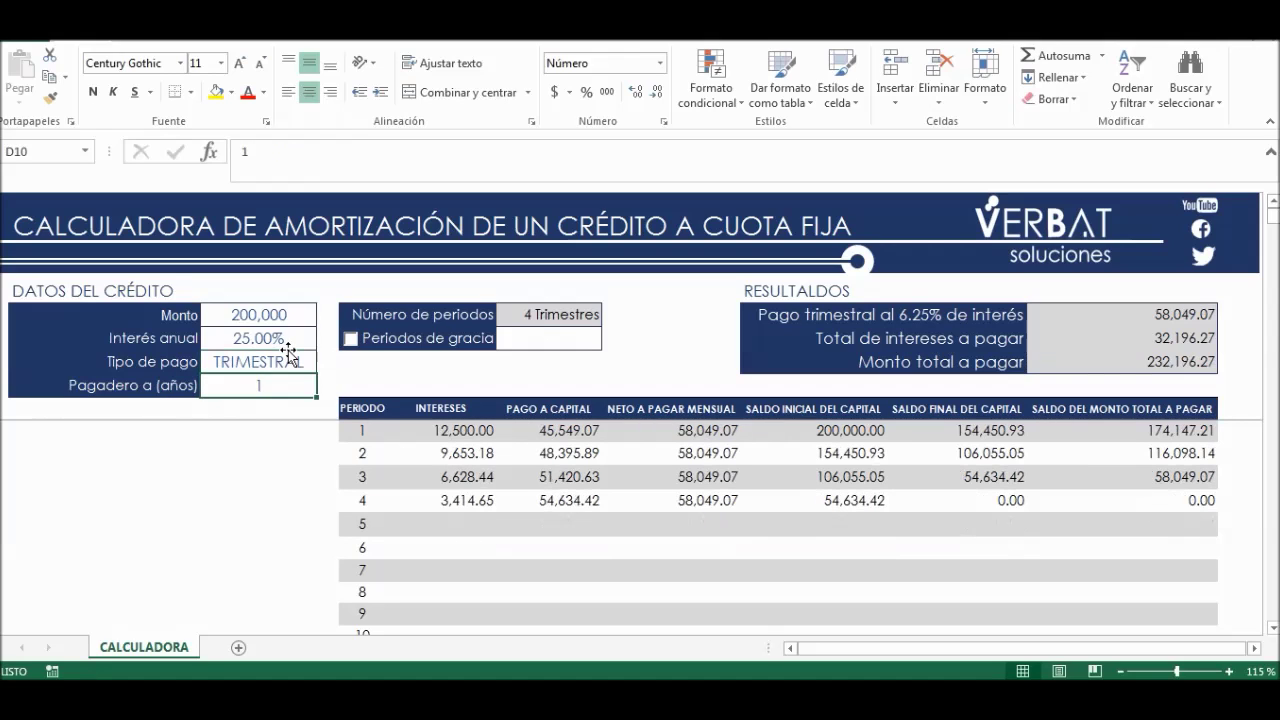
Change the credit's Tipo de pago to CUATRIMESTRAL.
key(Up)
key(alt+Down)
key(Escape)
key(alt+Down)
key(Down)
key(Return)
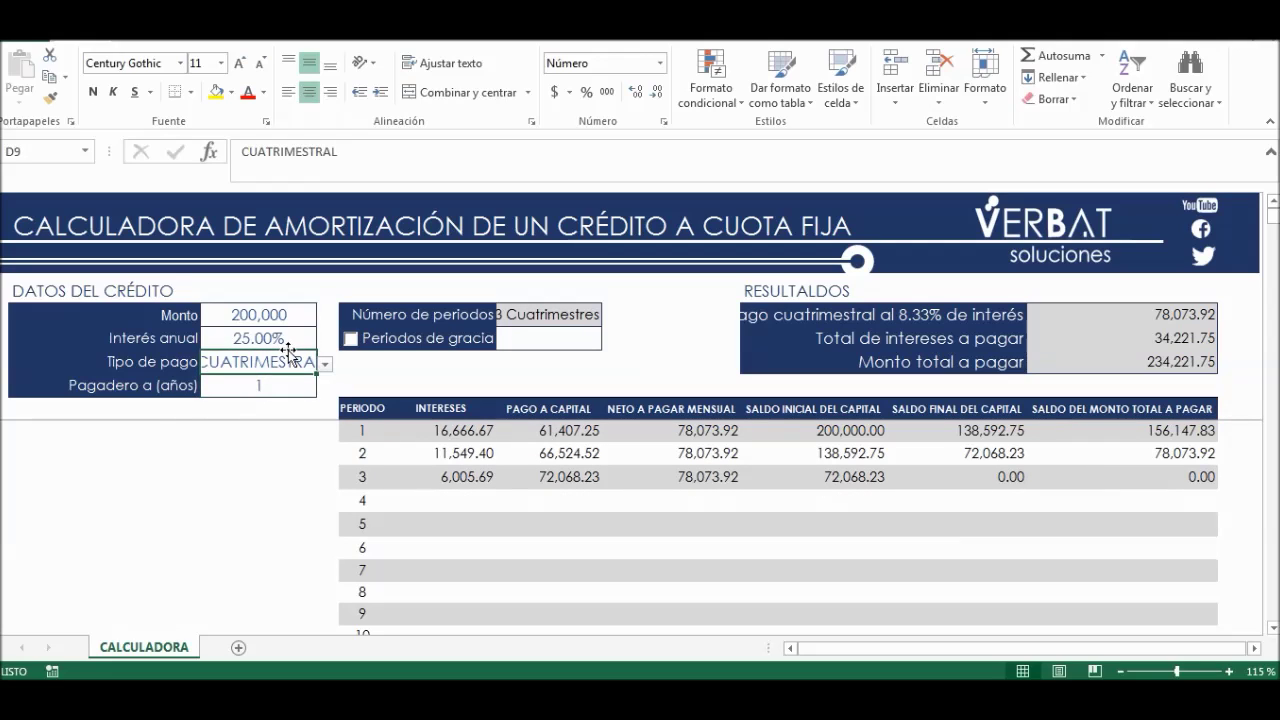
Change the credit's Tipo de pago to ANUAL.
key(alt+Down)
key(Down)
key(Down)
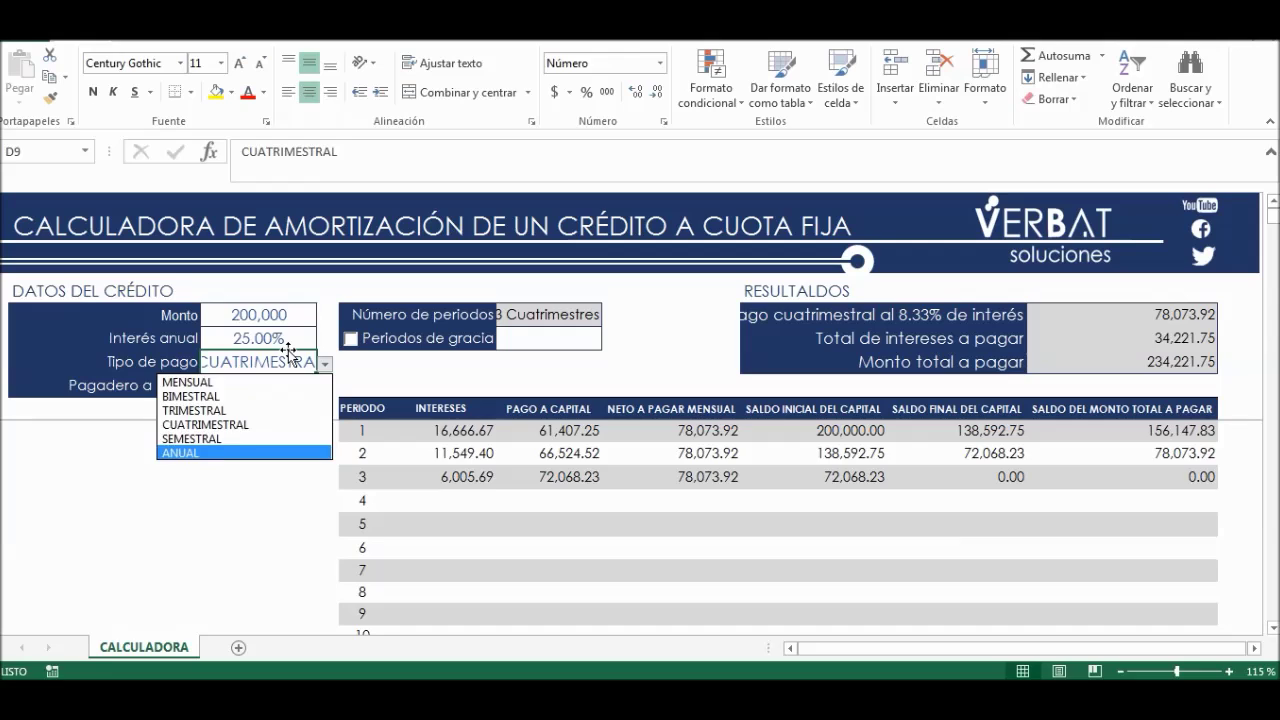
key(Return)
Compare the annual payment's Monto total a pagar and Total de intereses a pagar with the credit's Monto and Interés anual.
key(Right)
key(Right)
key(Right)
key(Right)
key(Right)
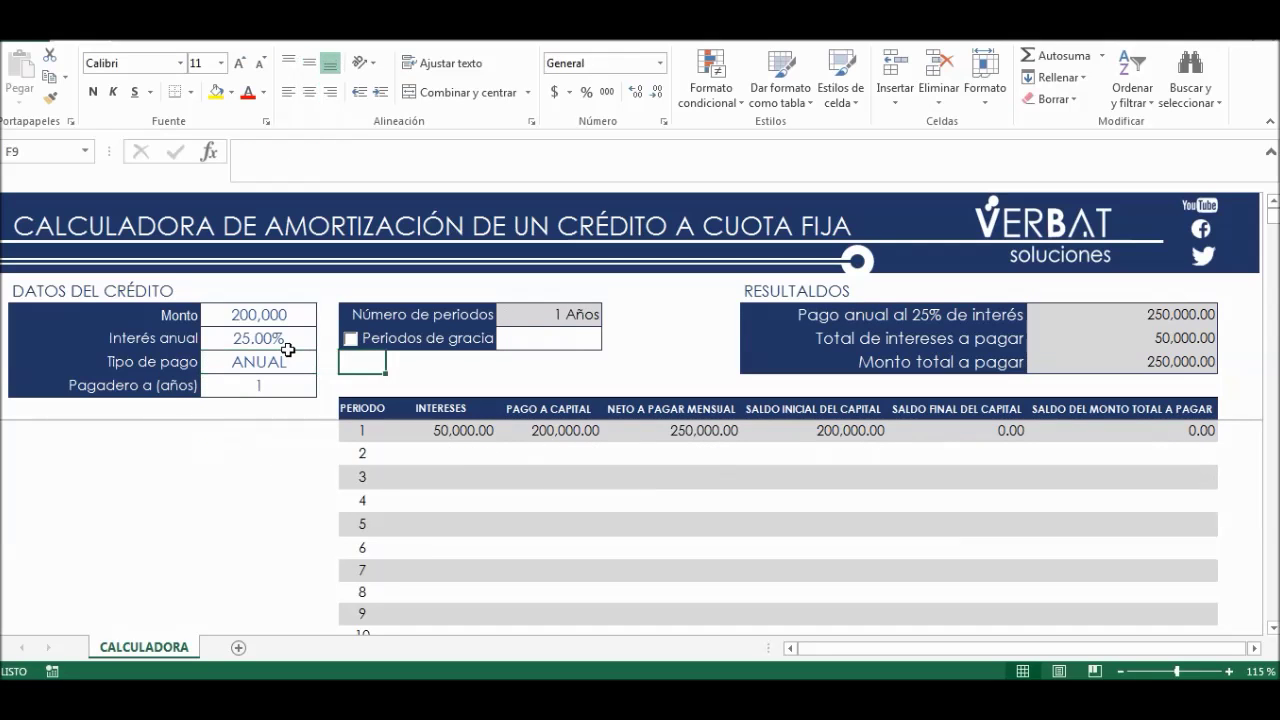
key(Right)
key(Right)
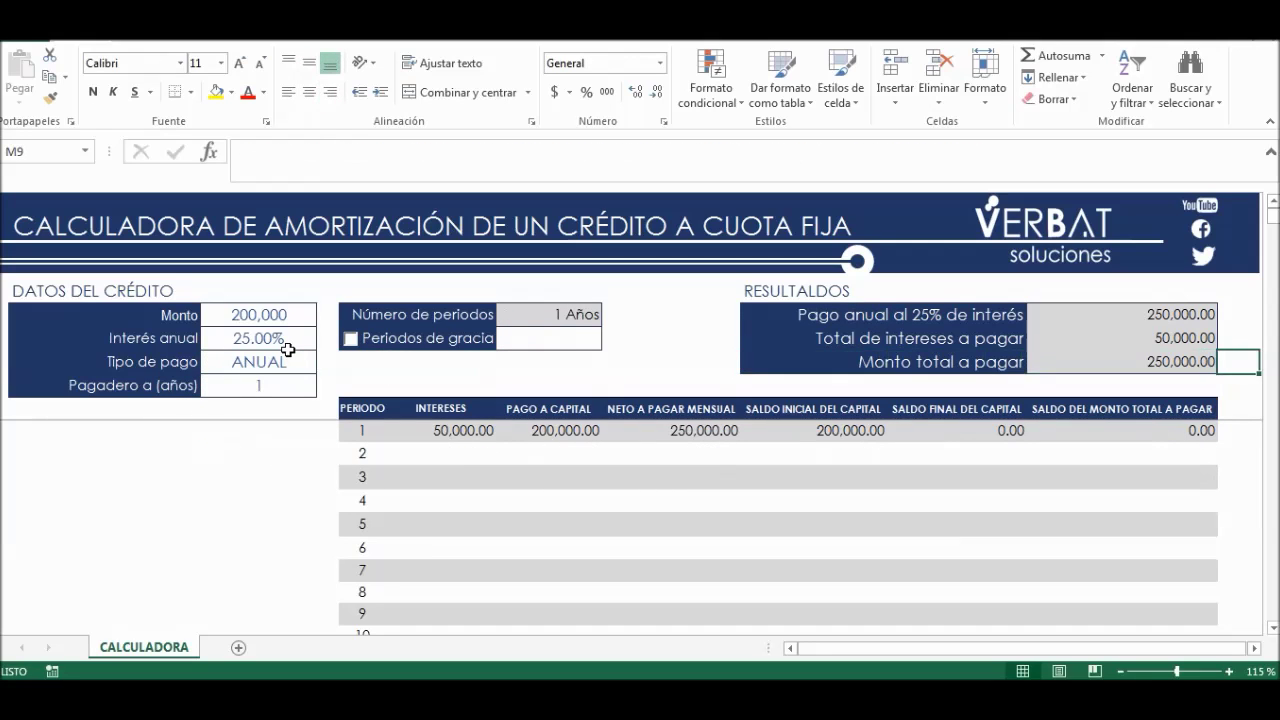
key(Up)
key(Down)
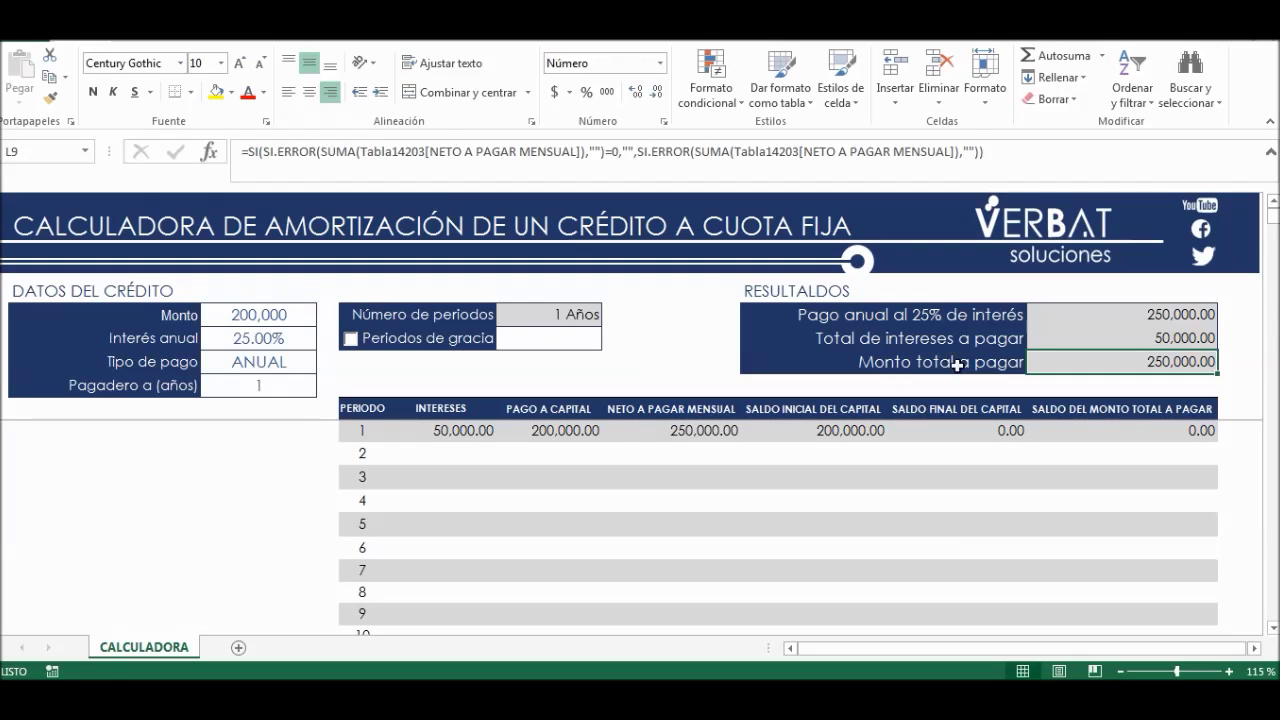
click(1174, 342)
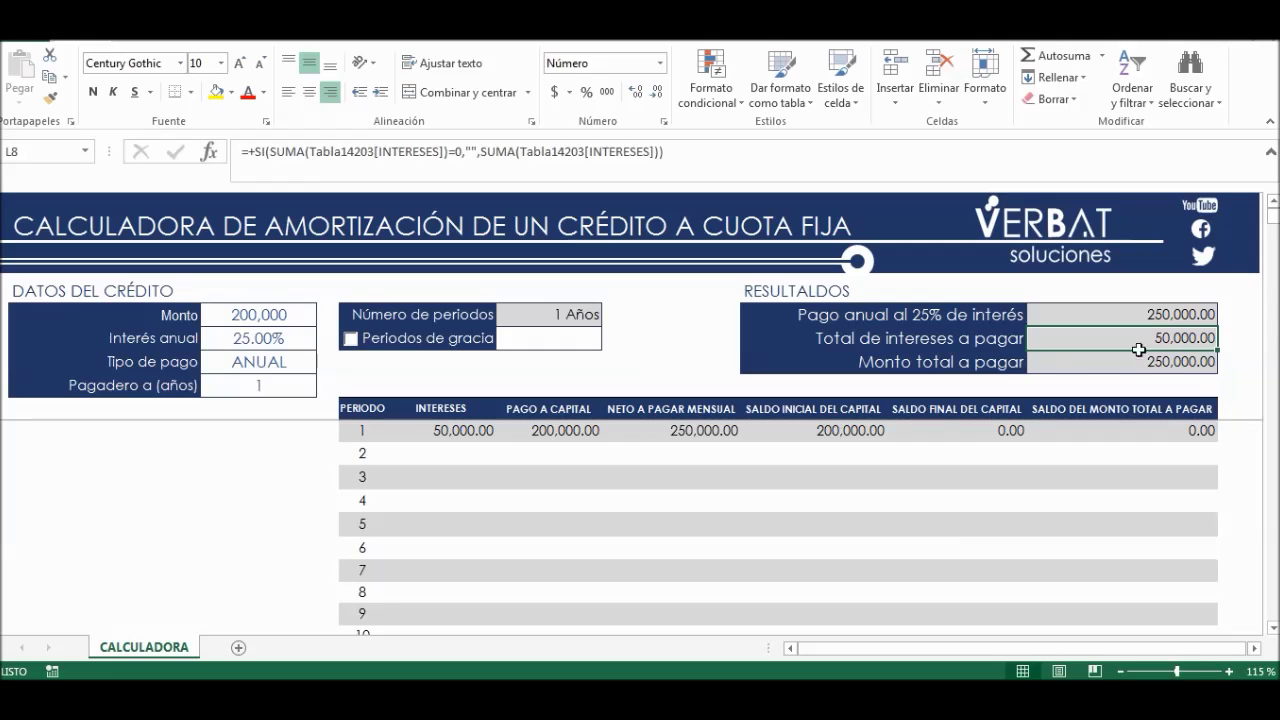
click(240, 313)
click(262, 341)
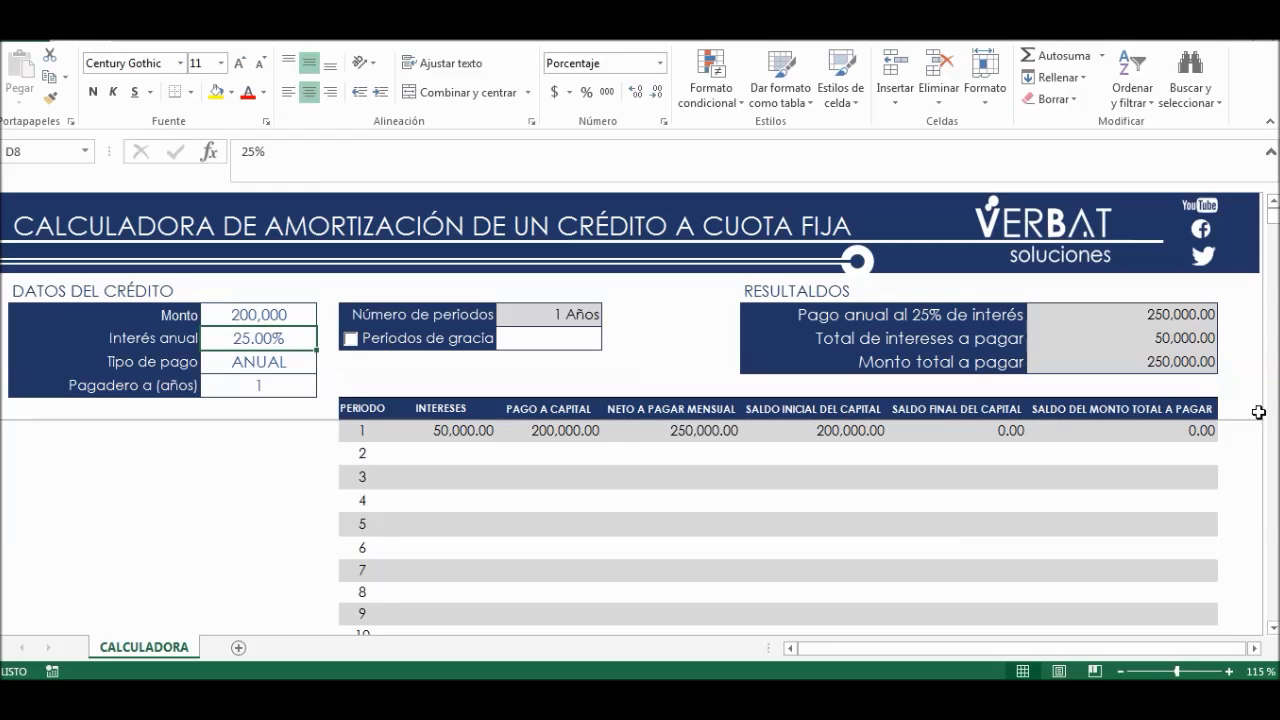
click(1183, 338)
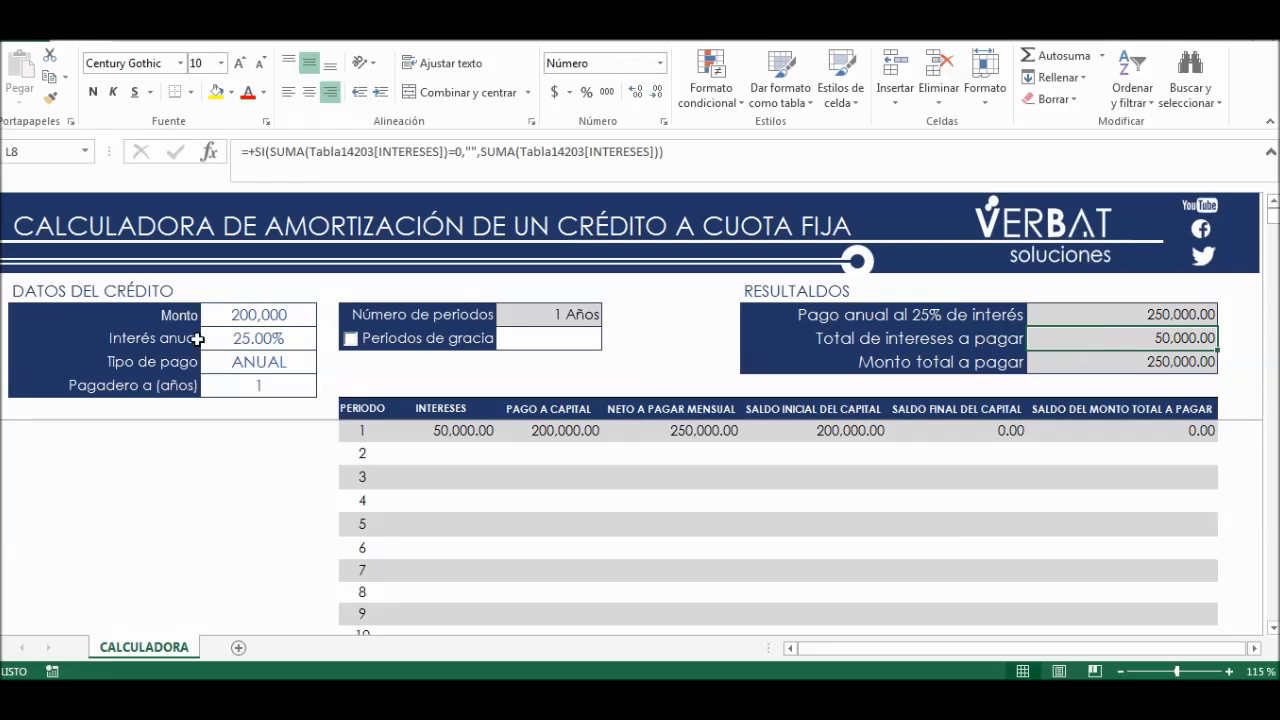
Set the credit's Tipo de pago back to BIMESTRAL.
click(236, 337)
key(Up)
key(Up)
key(Down)
key(Down)
key(Down)
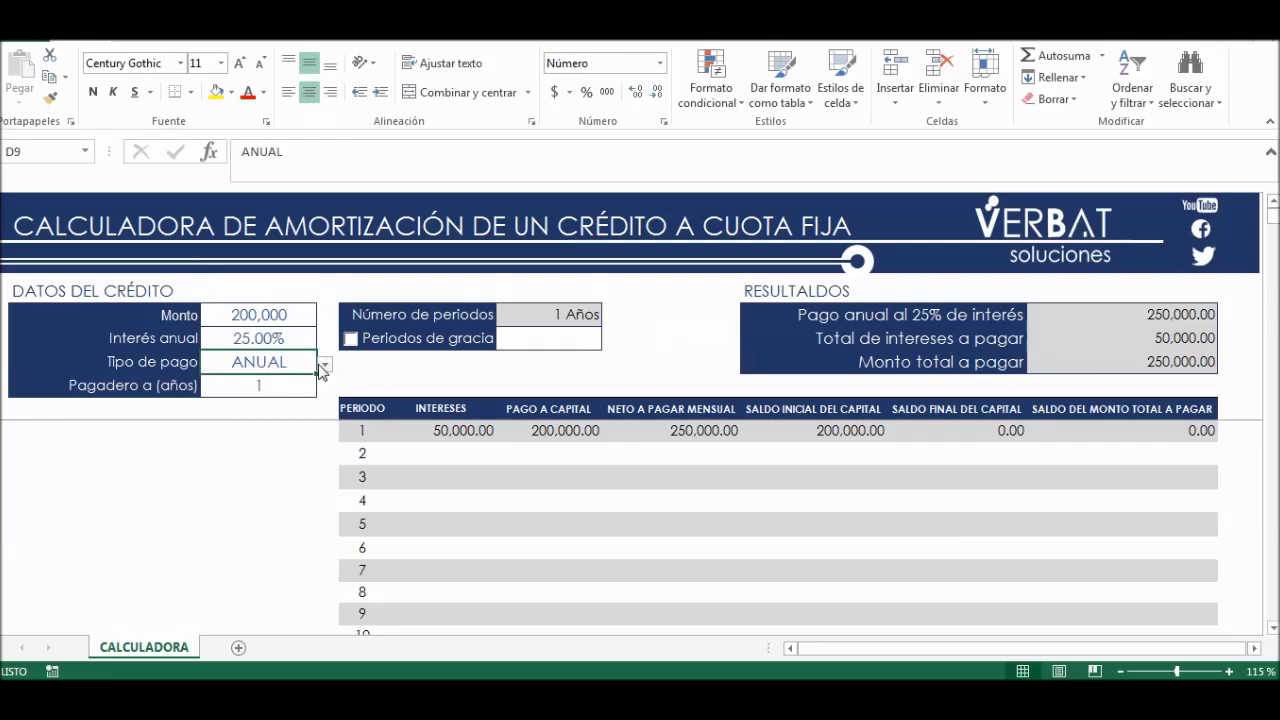
click(324, 365)
click(299, 397)
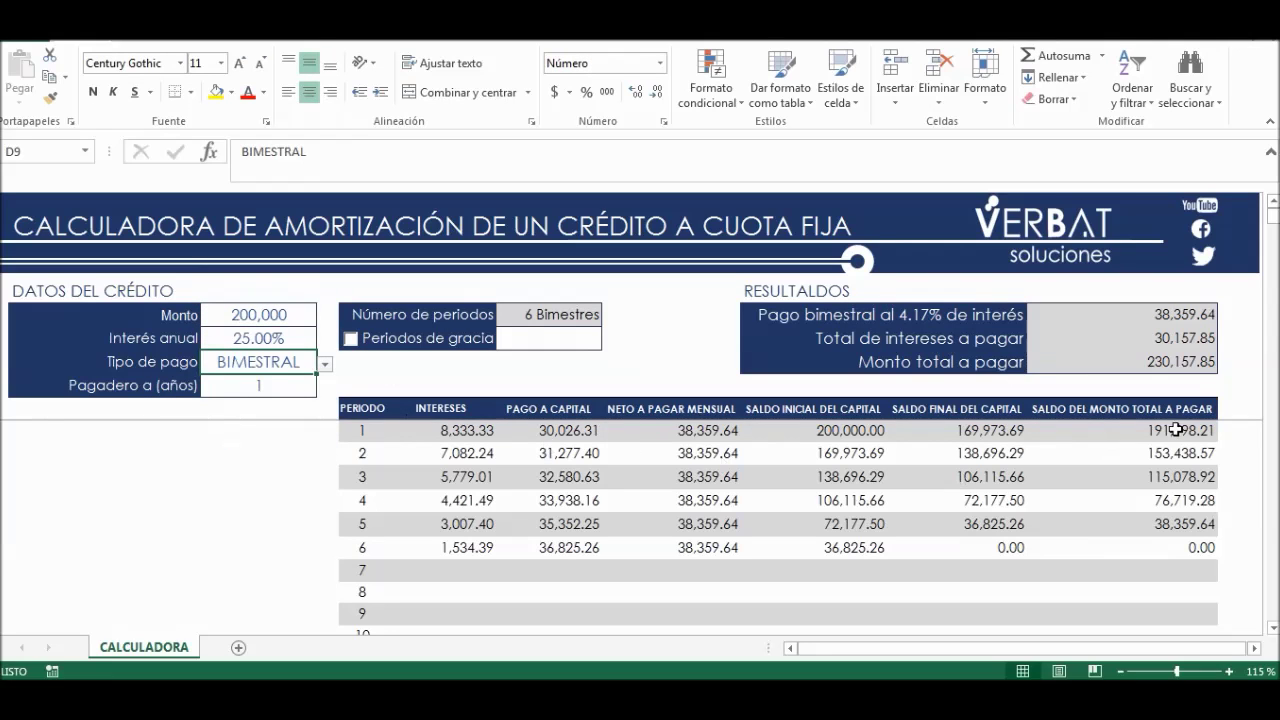
In cell D14, divide Total de intereses a pagar by the credit's Monto with the formula +L8/D7.
click(1182, 340)
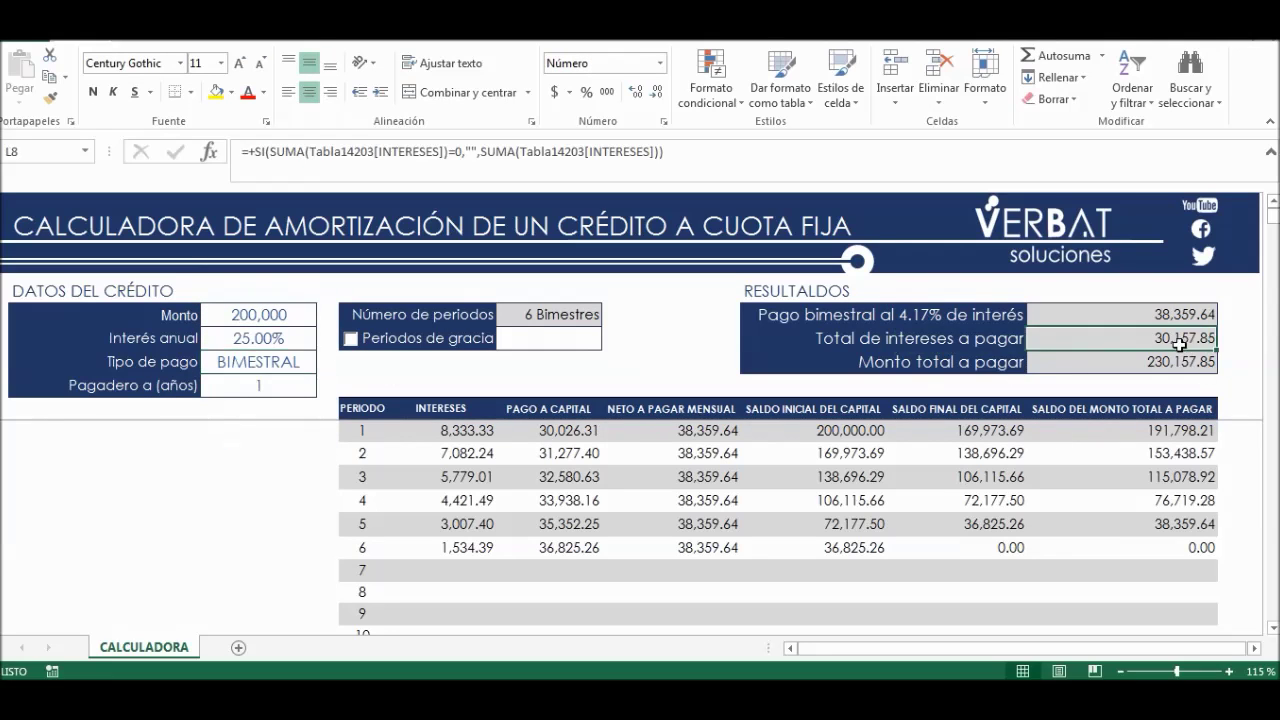
click(255, 476)
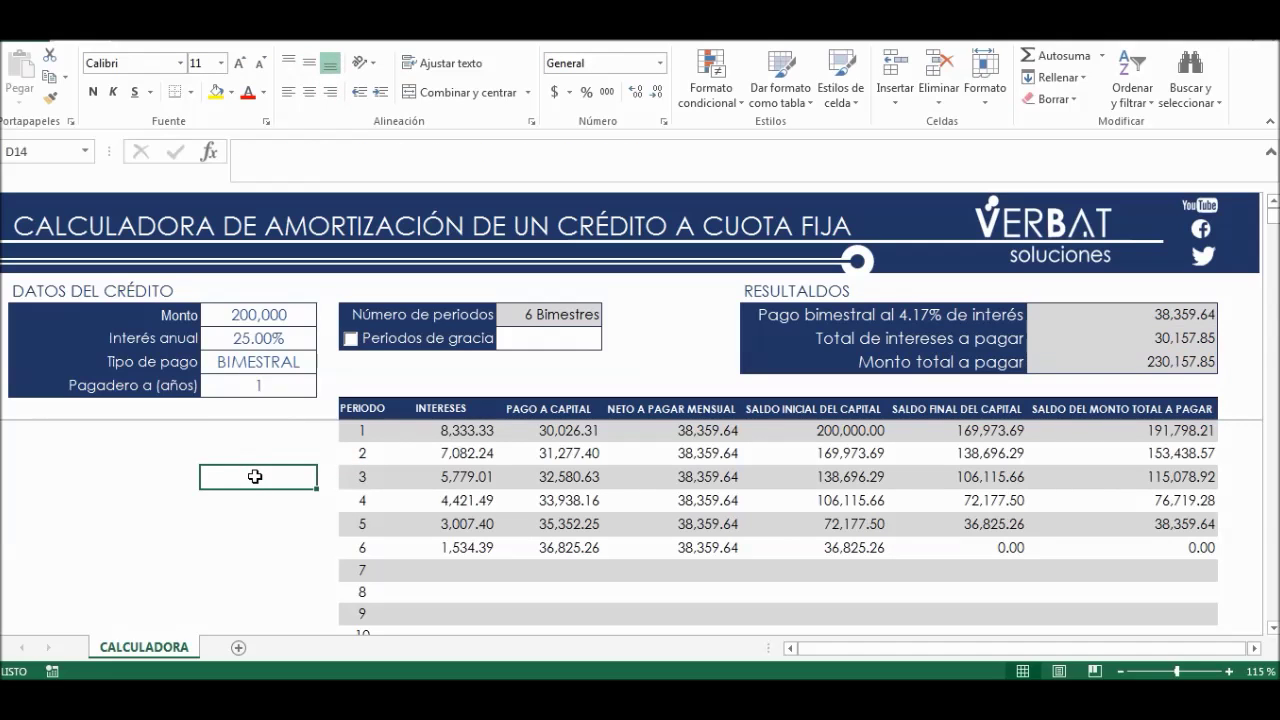
text(+)
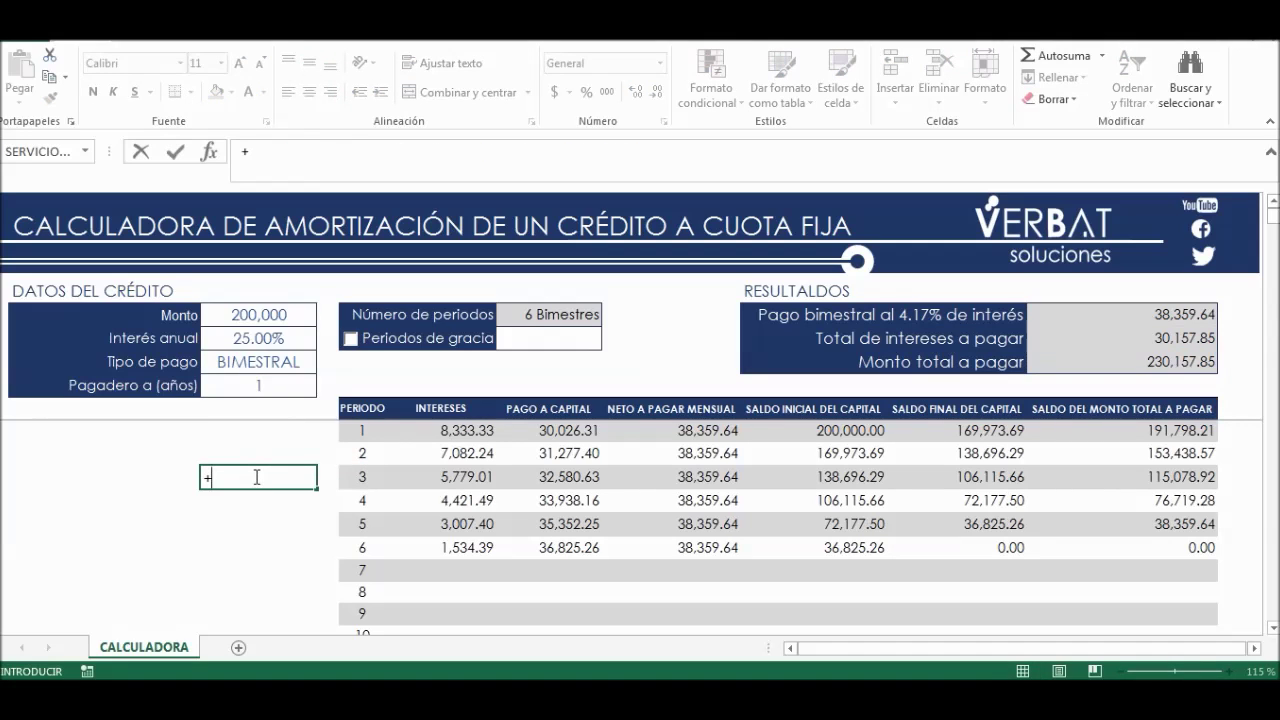
click(1172, 336)
text(/)
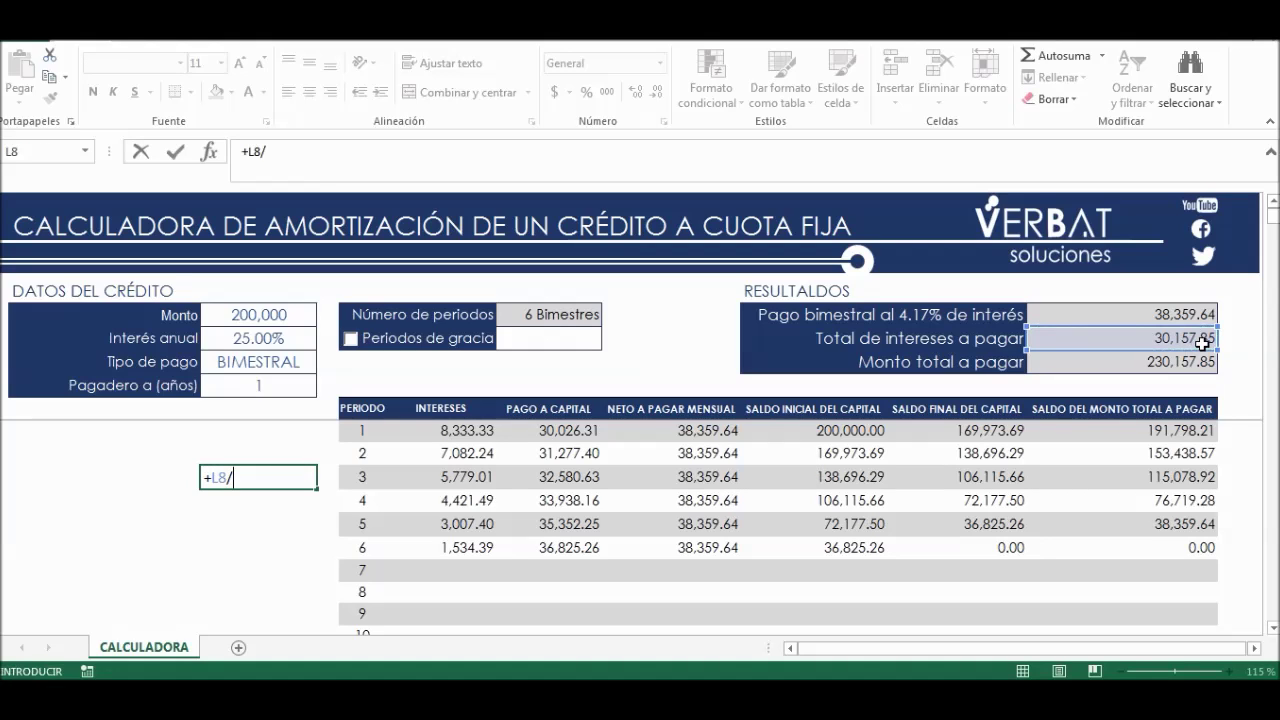
click(281, 317)
key(Return)
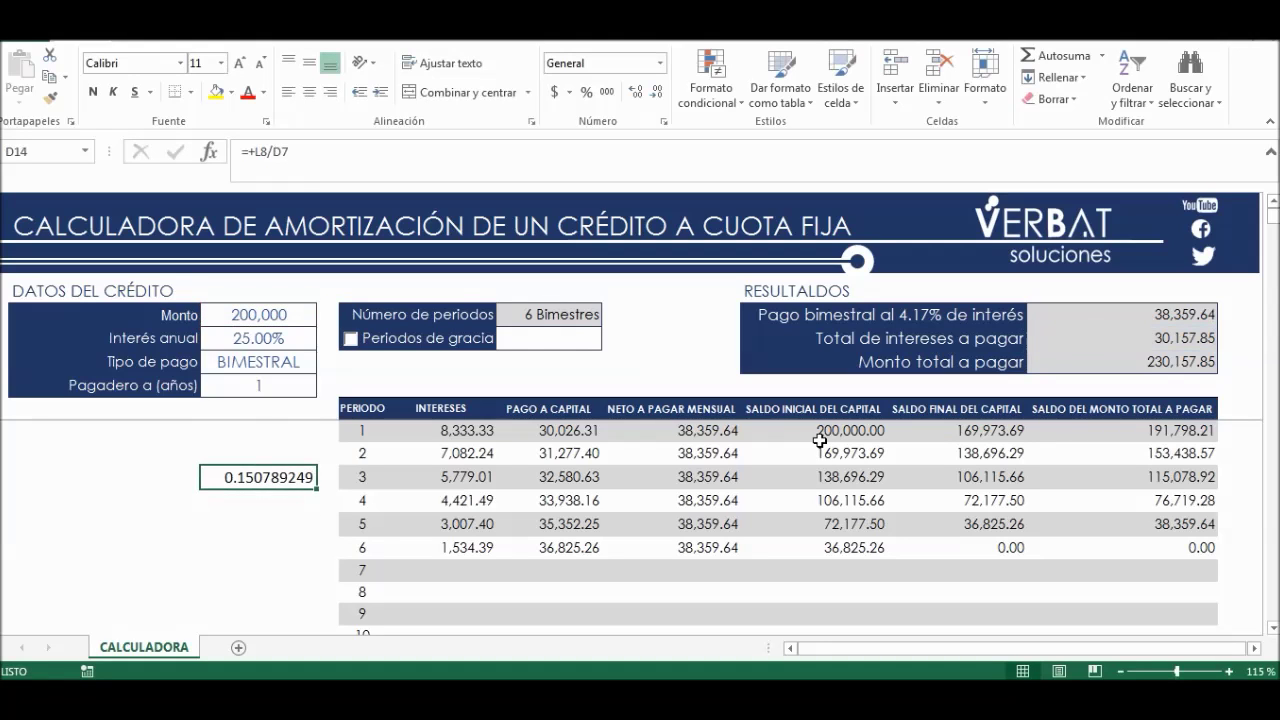
Format the interest ratio in D14 as a percentage with two decimals and clear the cell's contents.
click(586, 92)
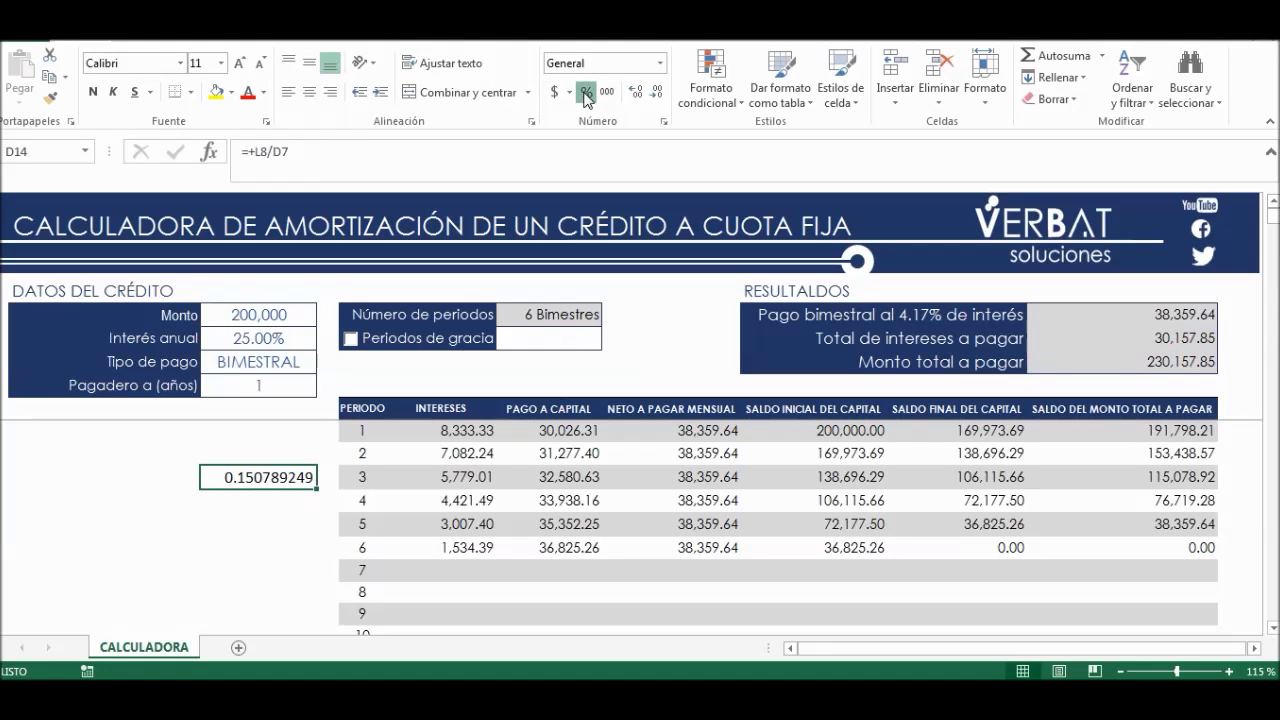
click(635, 92)
click(635, 92)
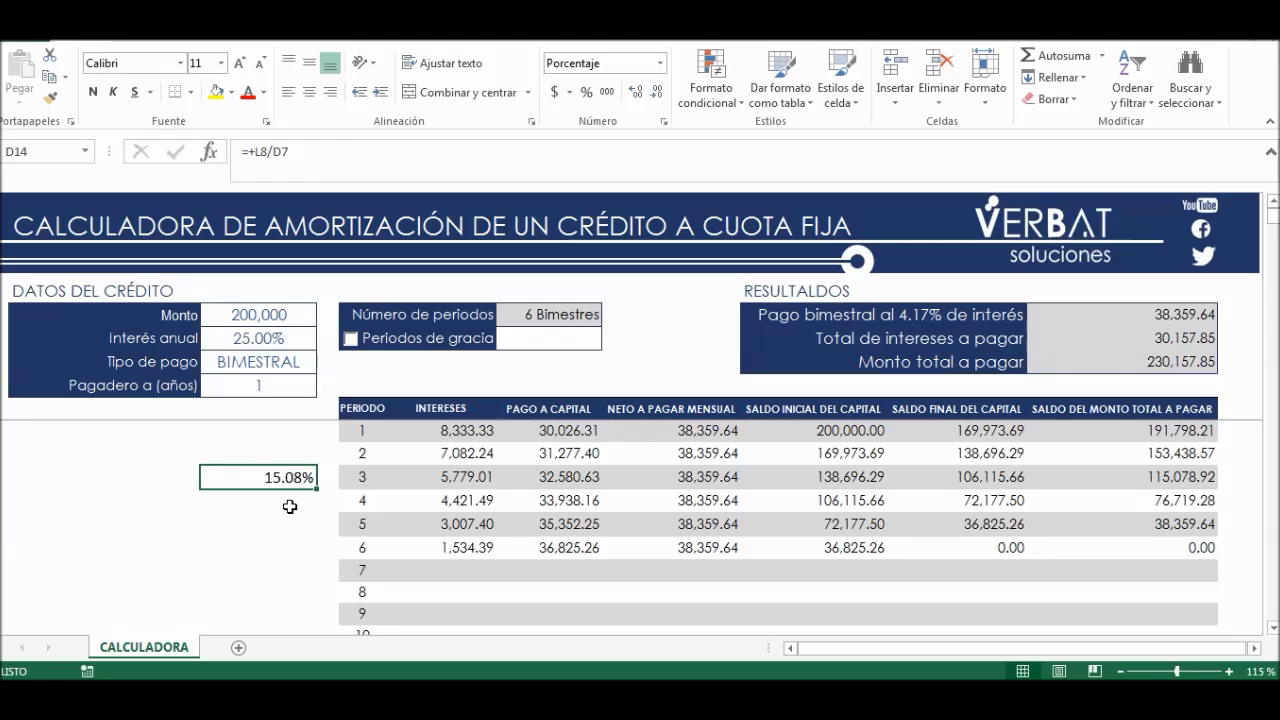
key(Delete)
key(Up)
key(Up)
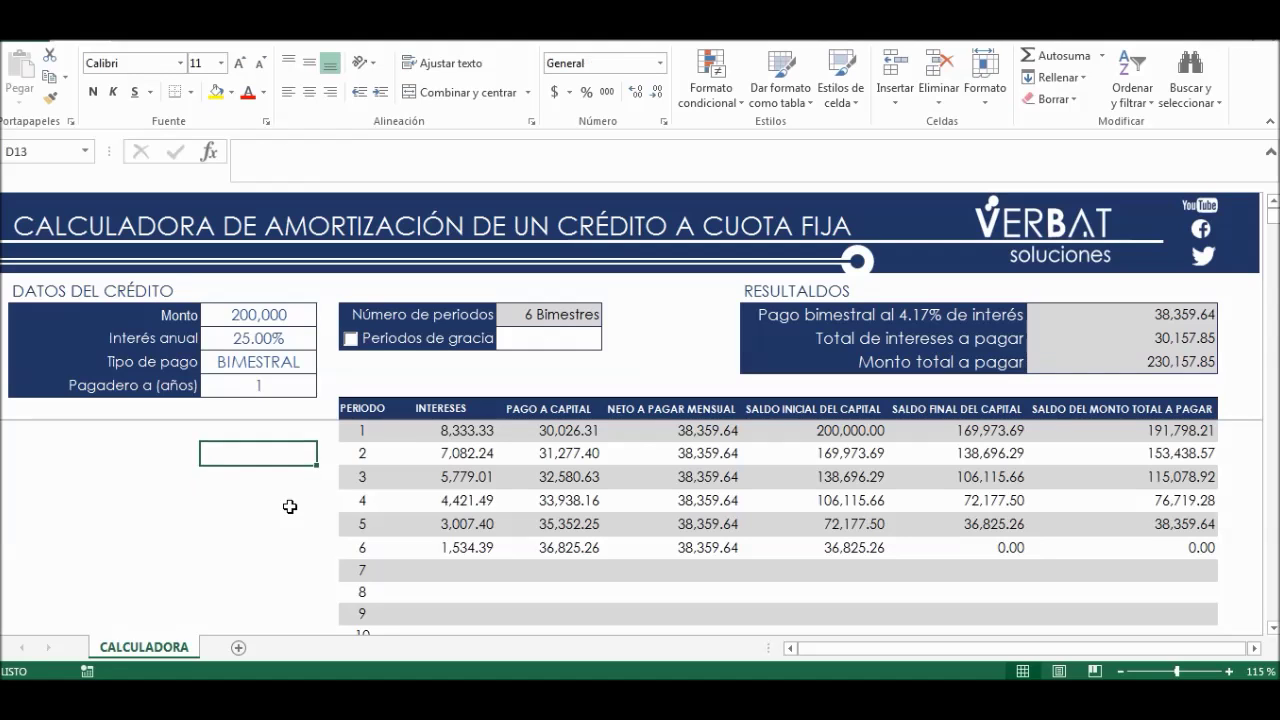
Examine how the INTERESES column evolves from the first period through the following ones.
key(Right)
key(Right)
key(Right)
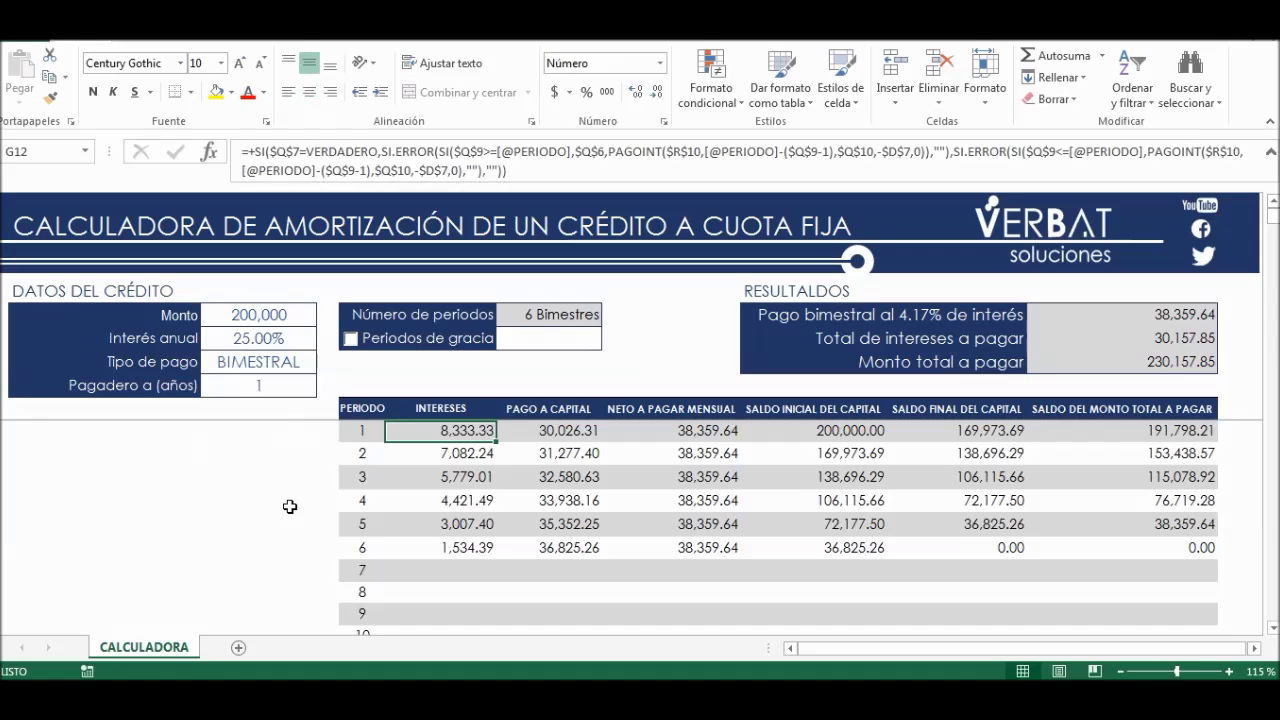
key(ctrl+Down)
key(ctrl+Up)
key(Down)
key(Down)
Compare the PAGO A CAPITAL amounts of the first periods with the INTERESES amounts down to period 5.
key(Right)
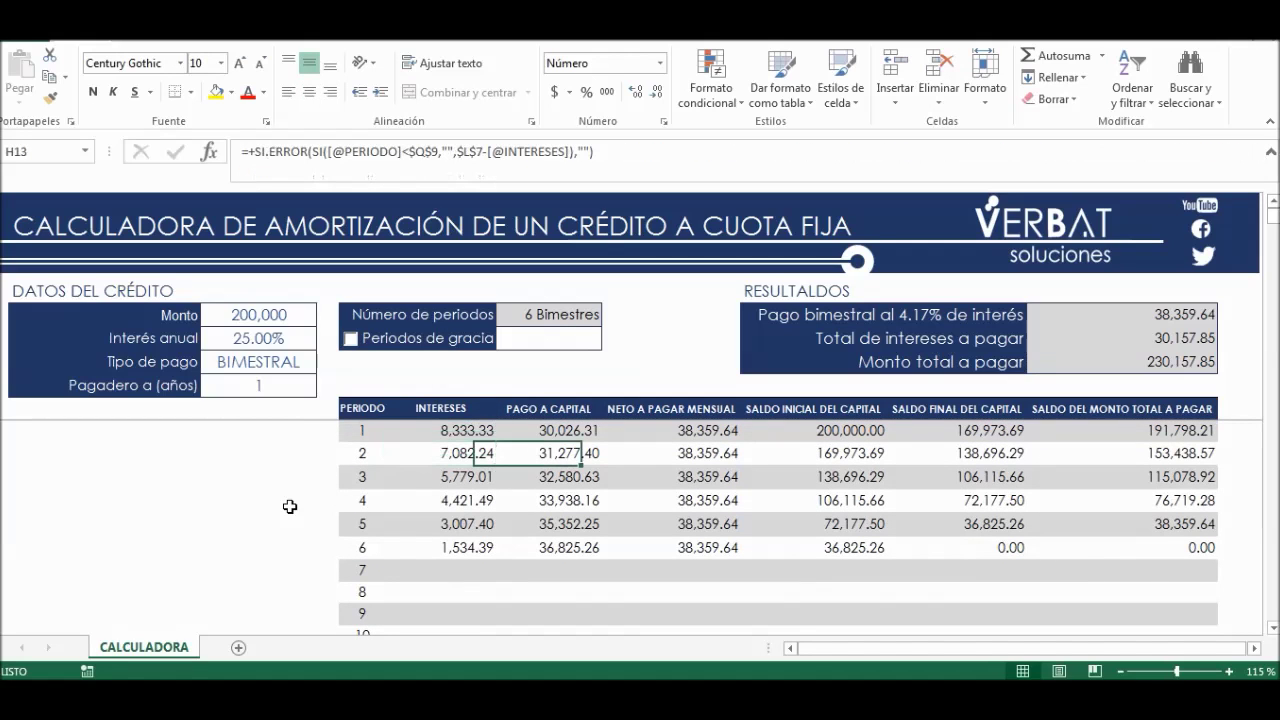
key(Up)
key(Down)
key(Up)
key(Down)
key(Down)
key(Up)
key(Up)
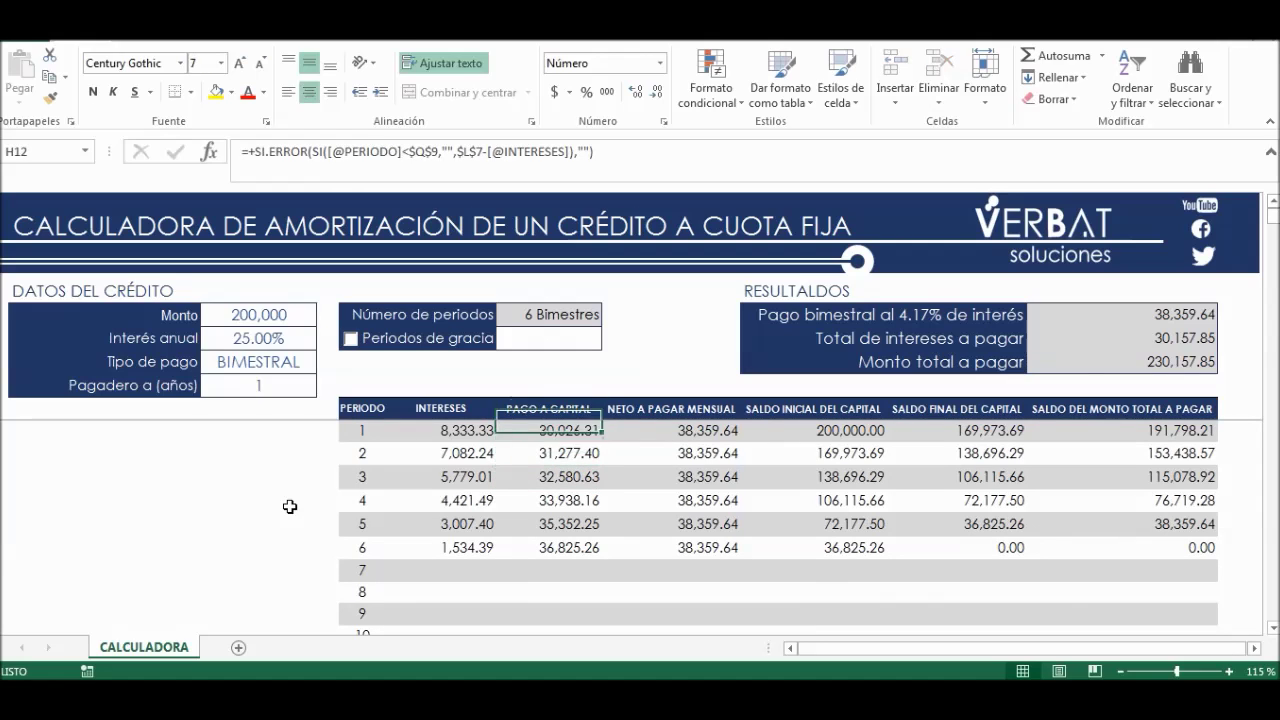
key(Down)
key(Left)
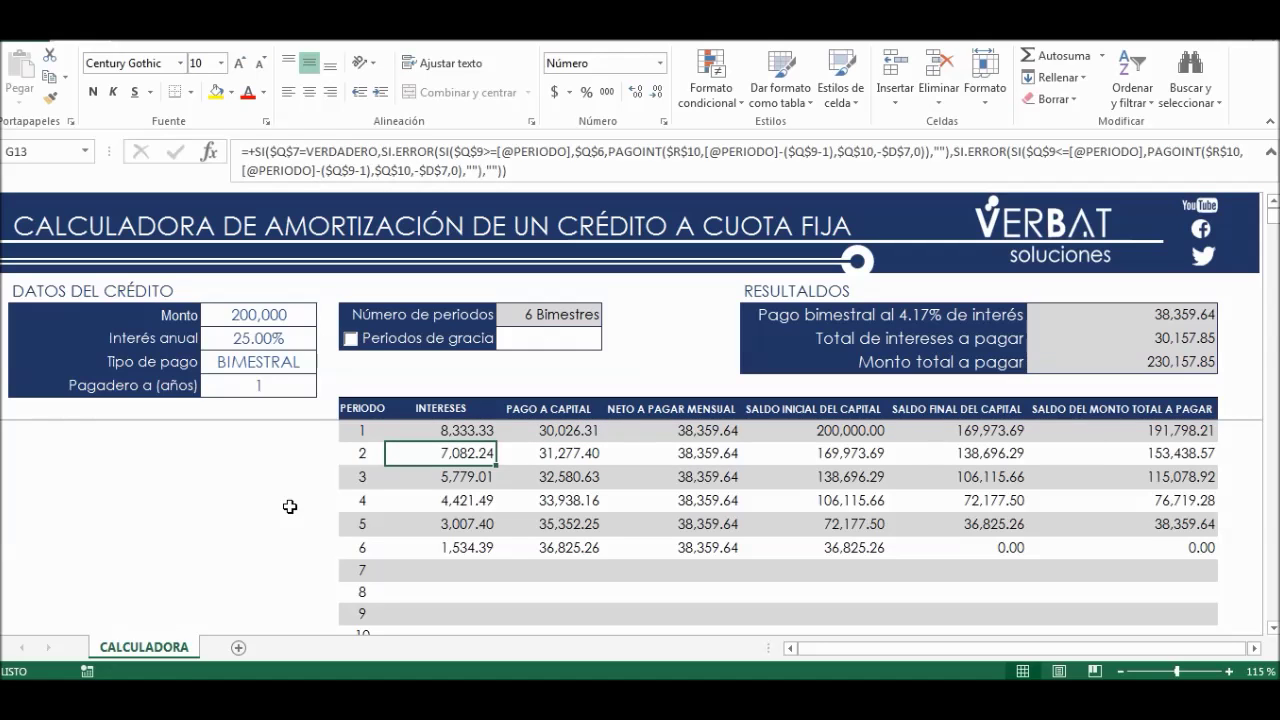
key(Down)
key(Down)
key(Down)
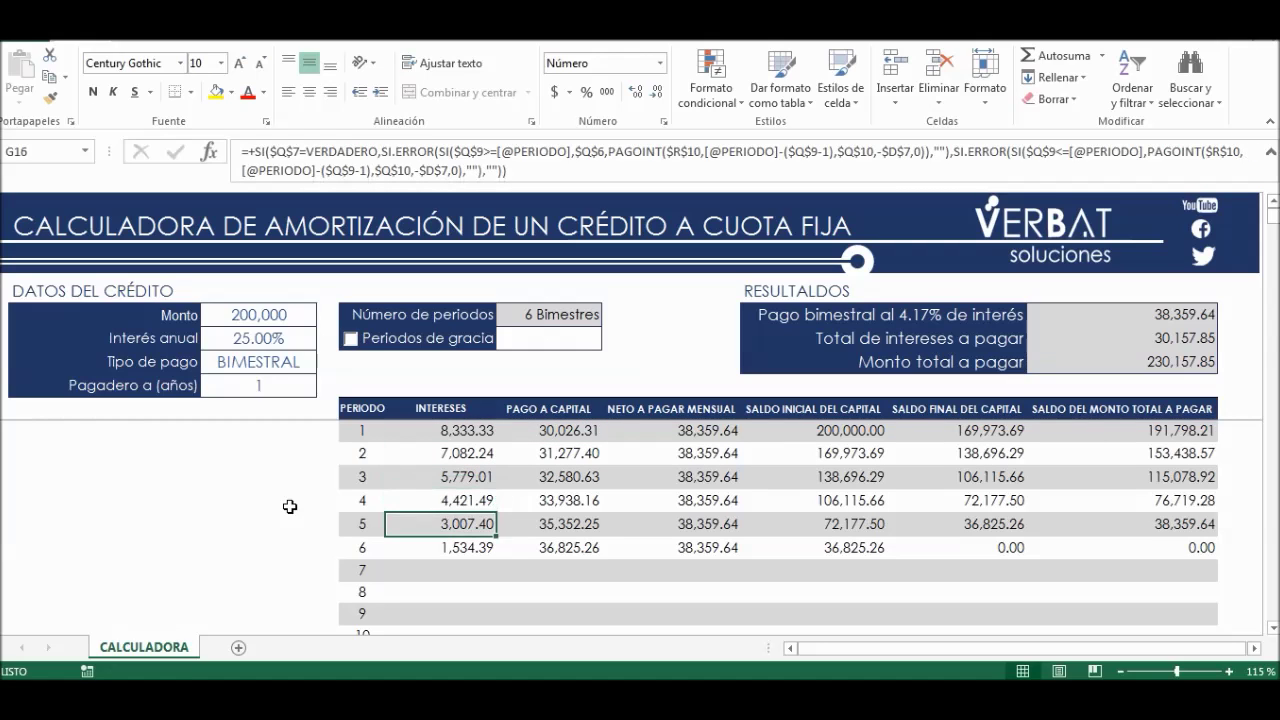
Review the INTERESES amounts of periods 1 to 6 as a selected range and the first period's NETO A PAGAR MENSUAL.
key(Down)
key(Up)
key(Up)
key(Up)
key(Up)
key(Up)
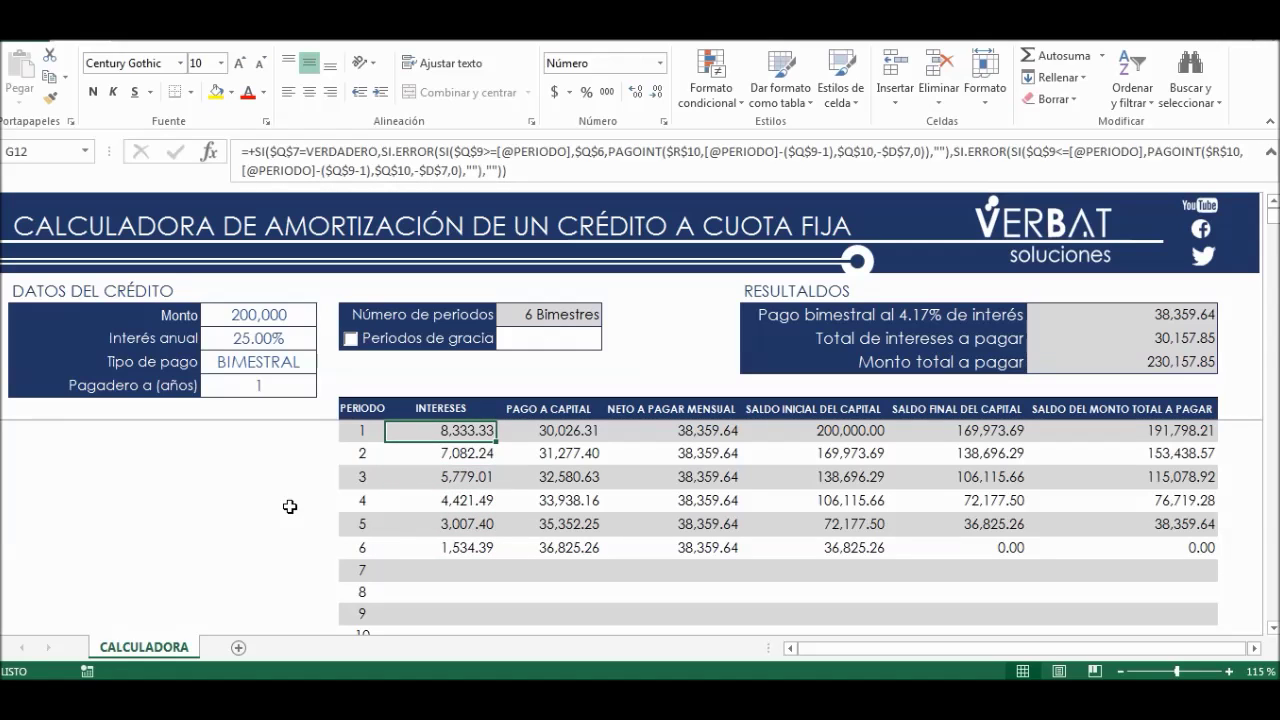
key(shift+Down)
key(shift+Down)
key(shift+Down)
key(shift+Down)
key(shift+Down)
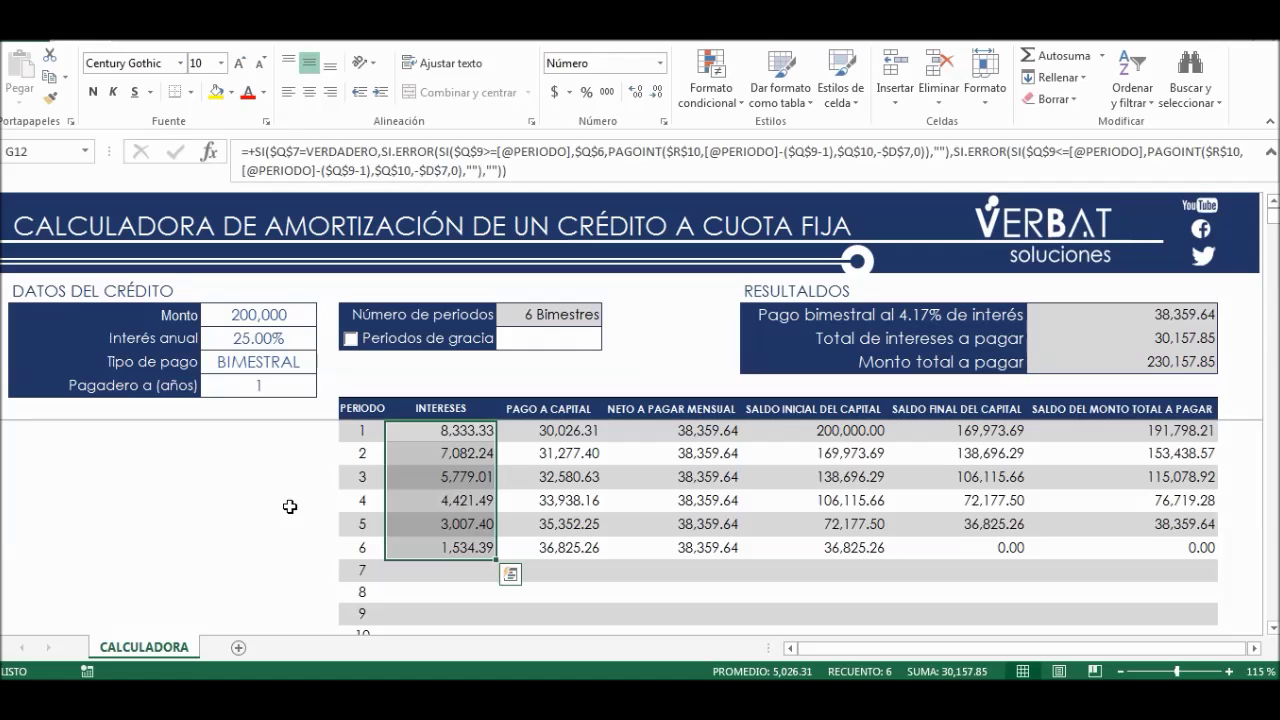
key(Right)
key(Right)
key(Right)
Set Pagadero a (años) to 5 in the credit data.
key(Left)
key(Left)
key(Left)
key(Left)
key(Left)
key(Left)
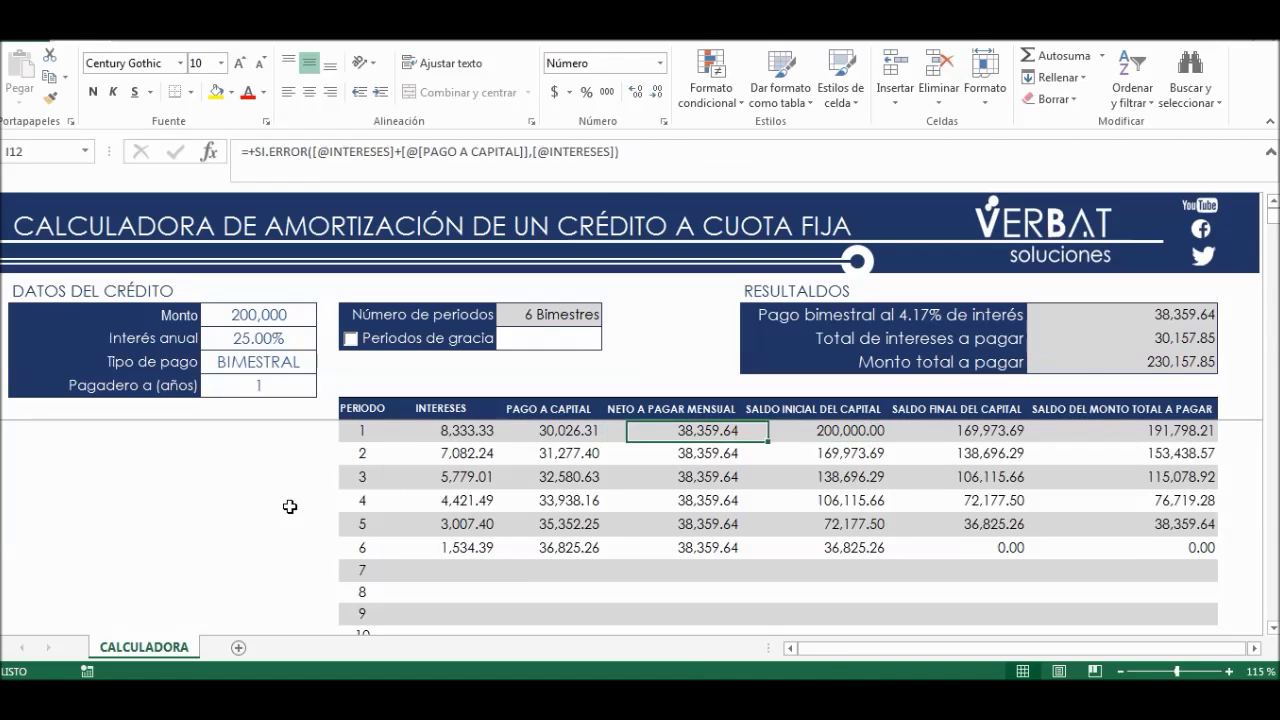
key(Left)
key(Right)
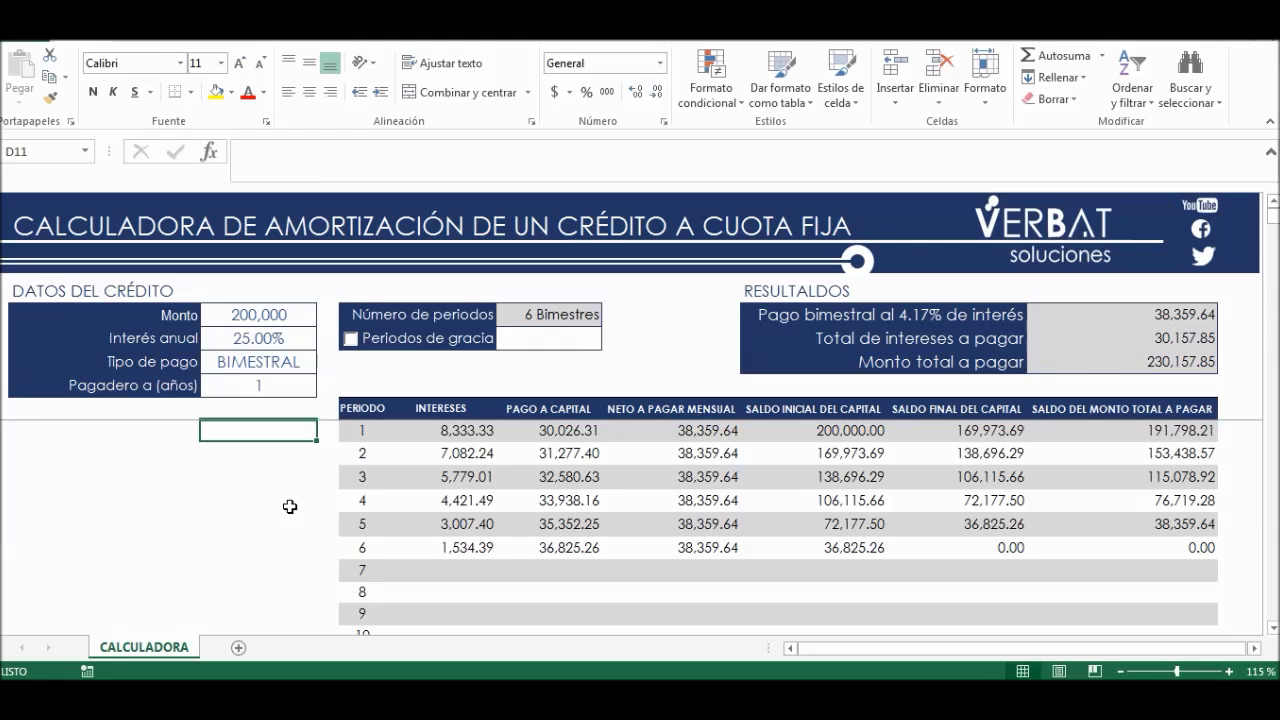
key(Up)
key(Up)
key(alt+Down)
key(Down)
key(Escape)
key(Down)
key(Up)
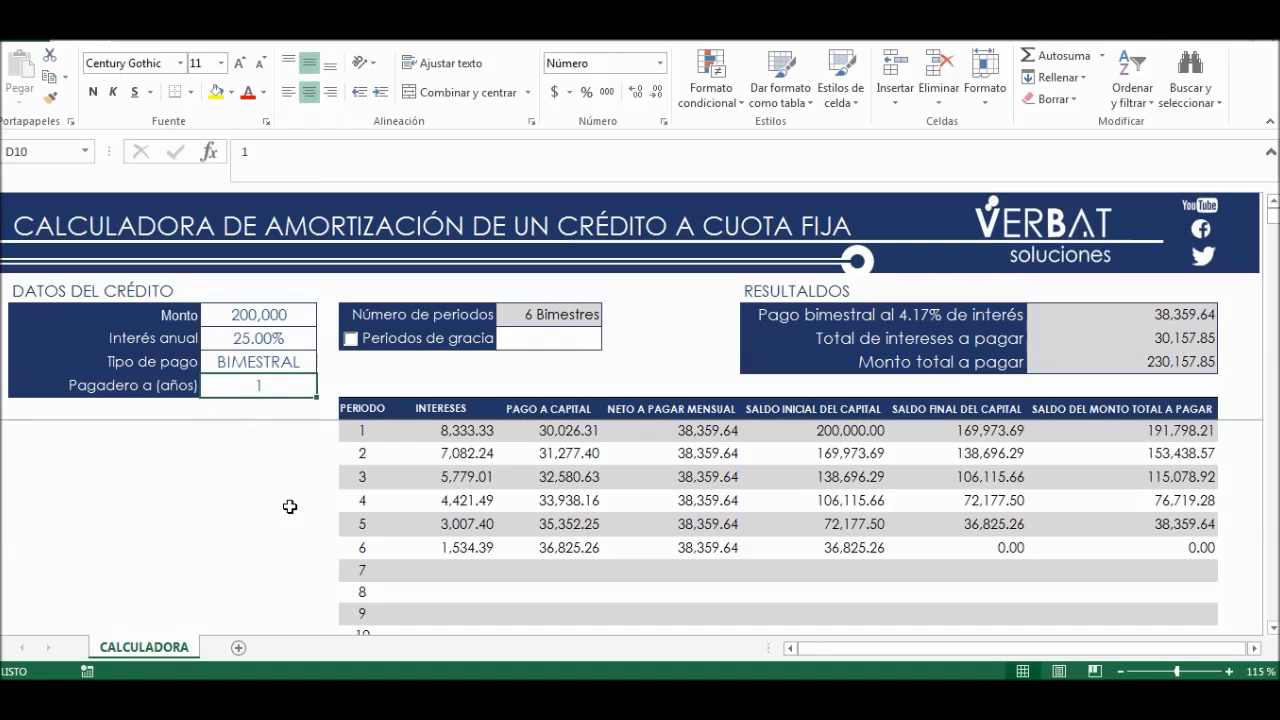
text(5)
key(Return)
Examine the bimonthly amortization table for the 5-year term, across its columns and down to period 25.
key(Right)
key(Right)
key(Right)
key(Right)
key(Right)
key(Right)
key(Right)
key(Right)
key(Left)
key(Left)
key(Left)
key(Left)
key(Left)
key(Down)
key(Down)
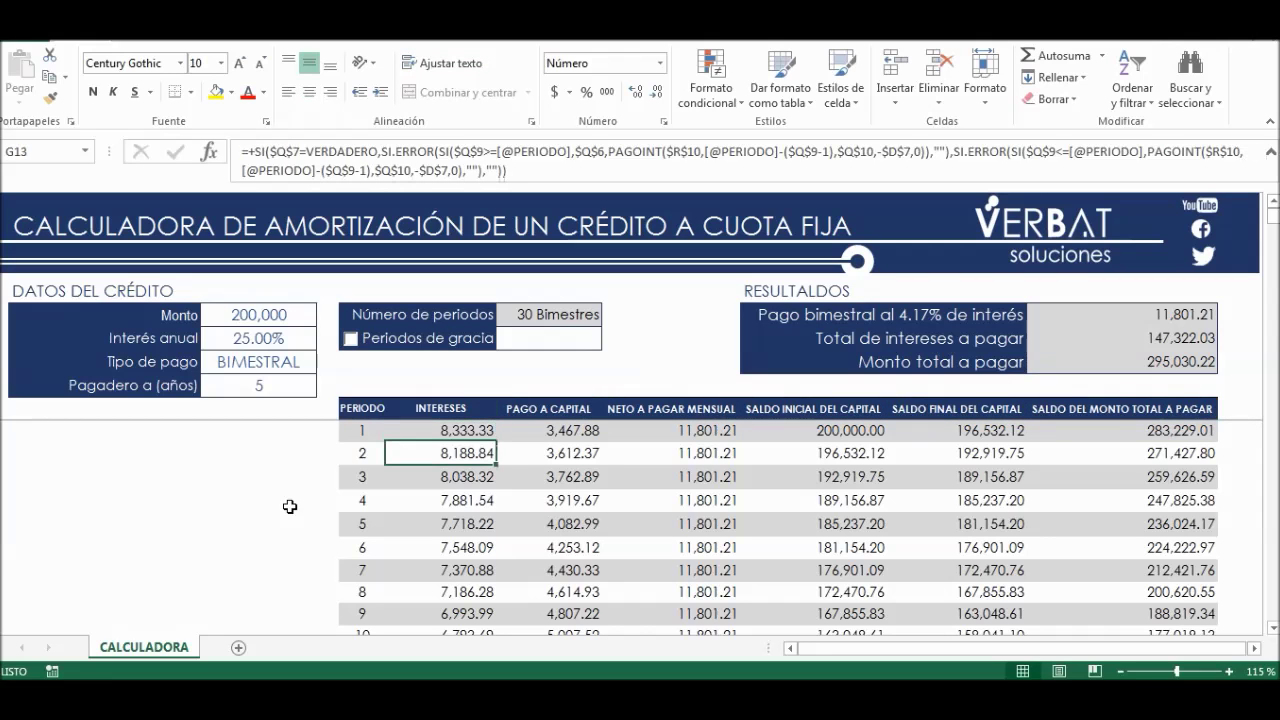
scroll(272, 490, down, 3)
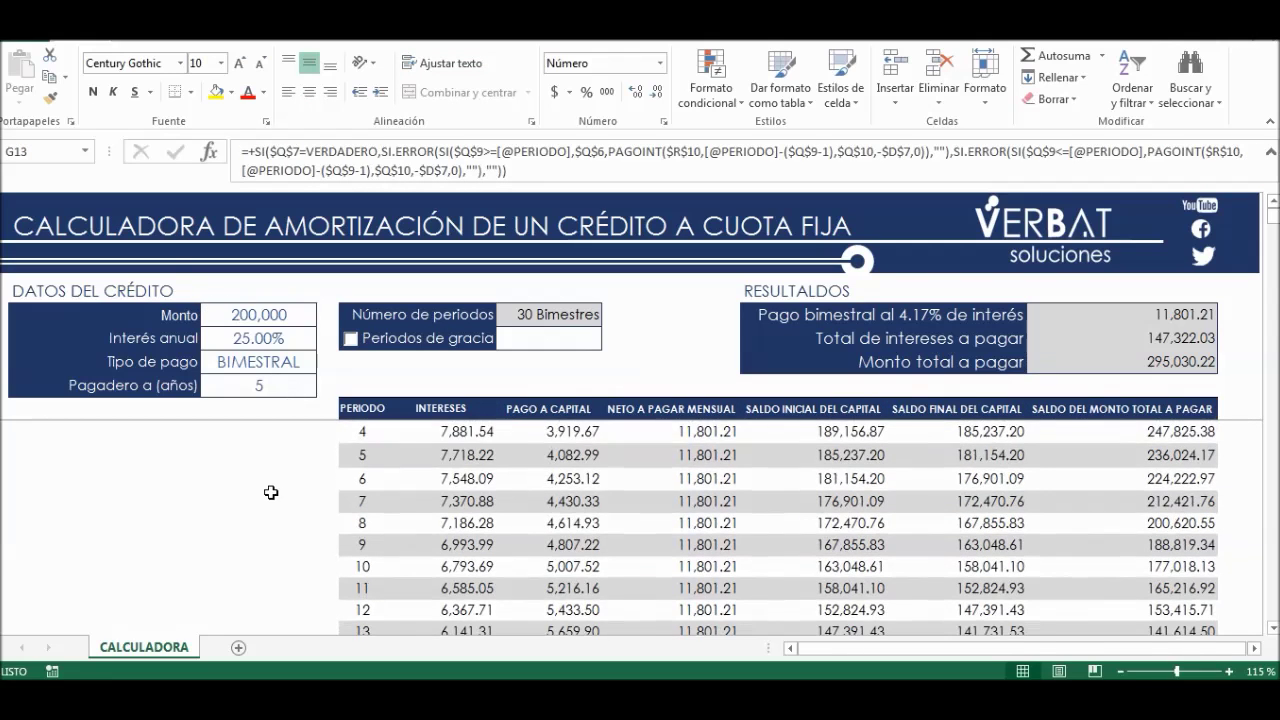
scroll(299, 511, down, 2)
Try ANUAL as the Tipo de pago and switch it to TRIMESTRAL.
click(296, 359)
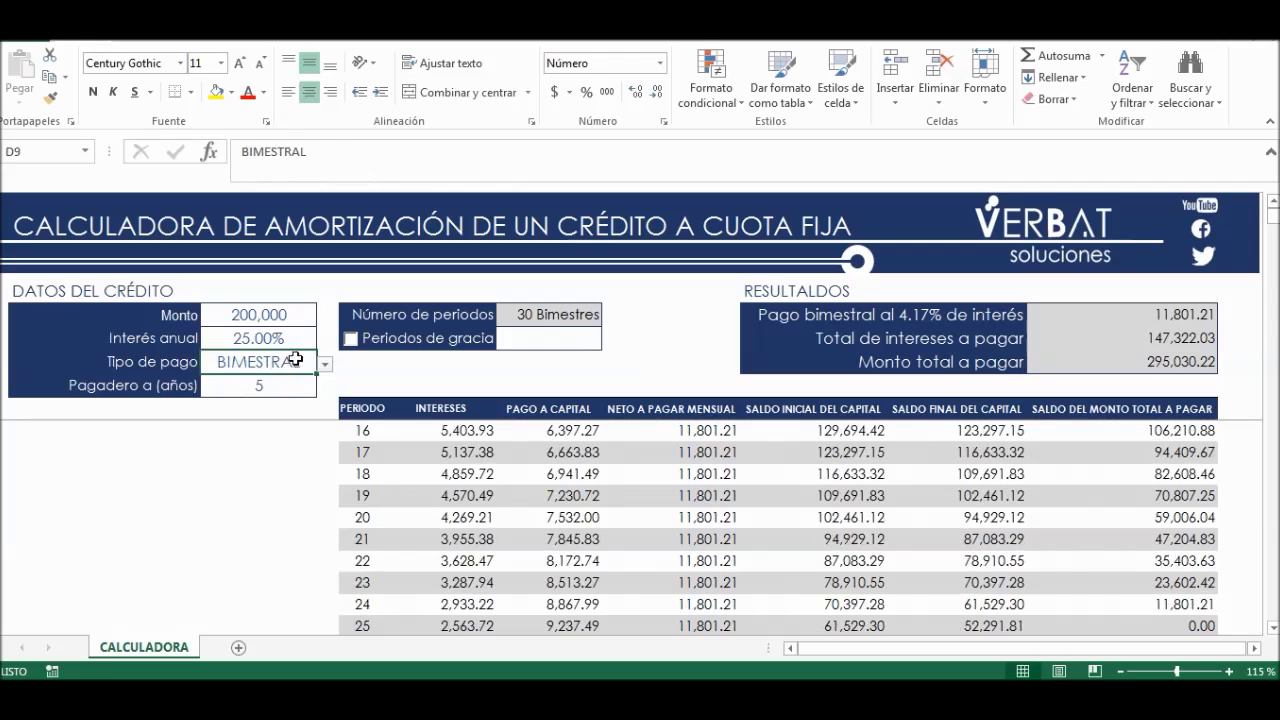
click(325, 367)
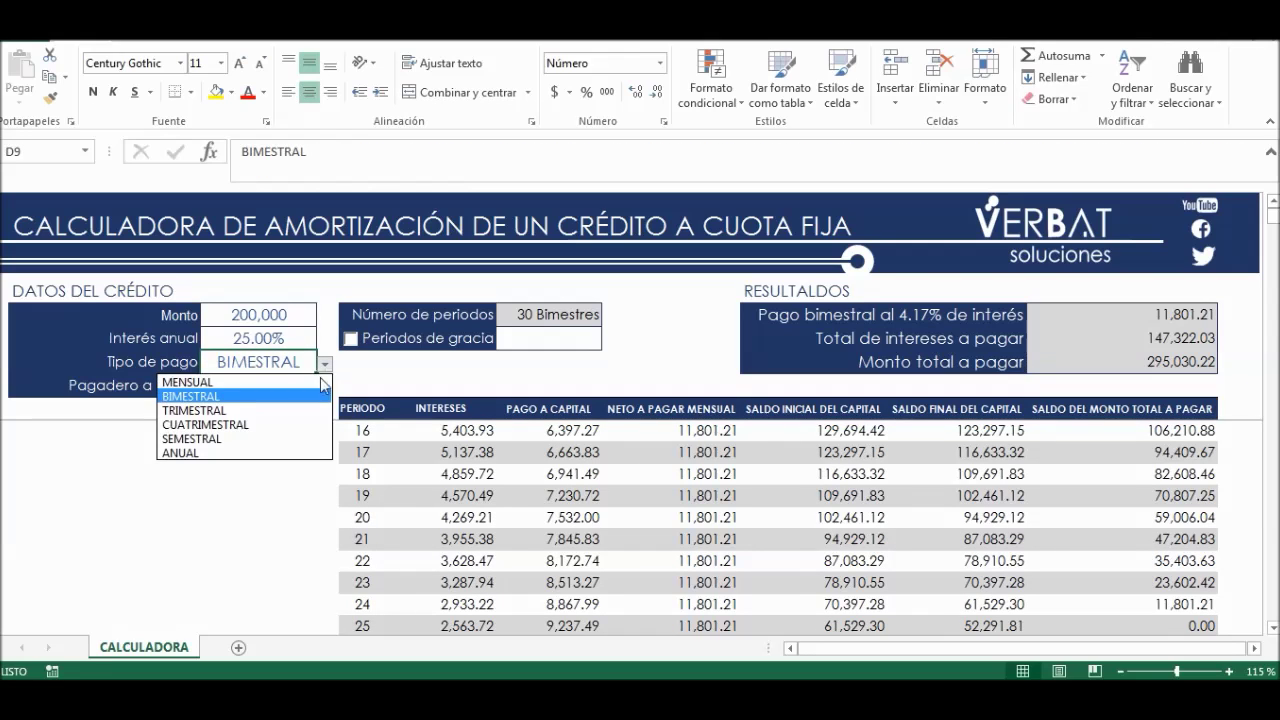
click(268, 452)
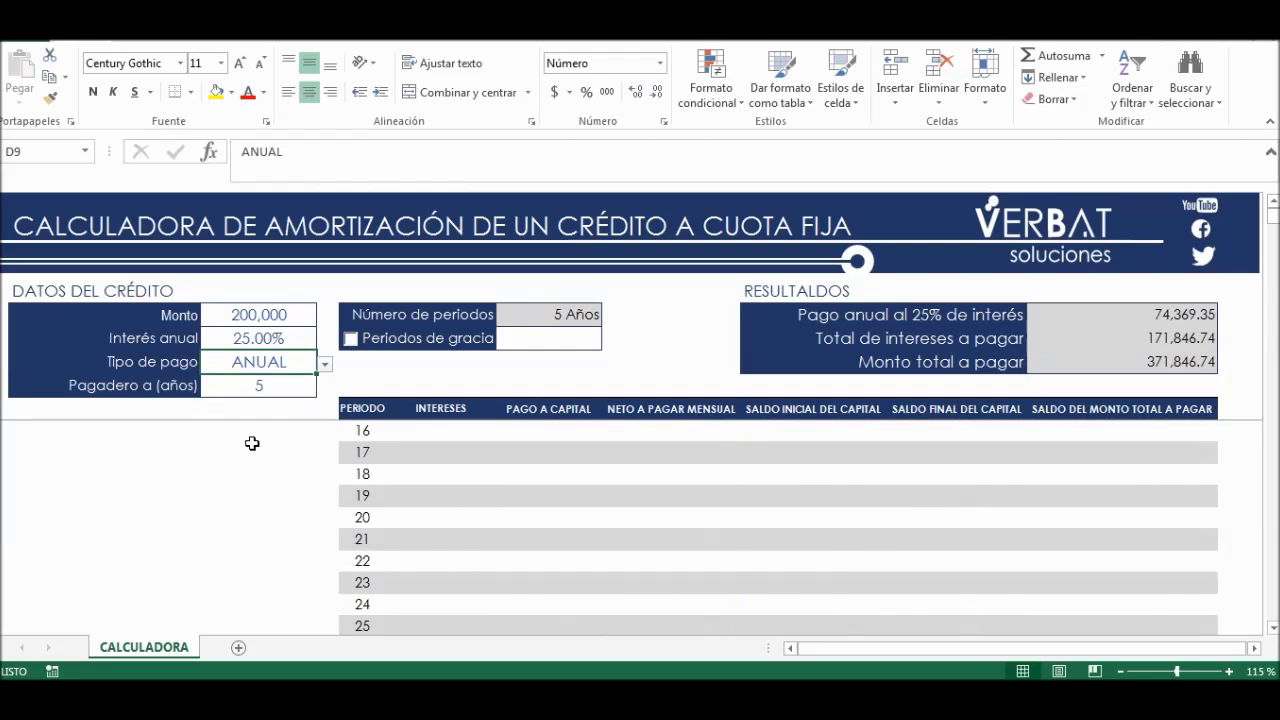
click(324, 365)
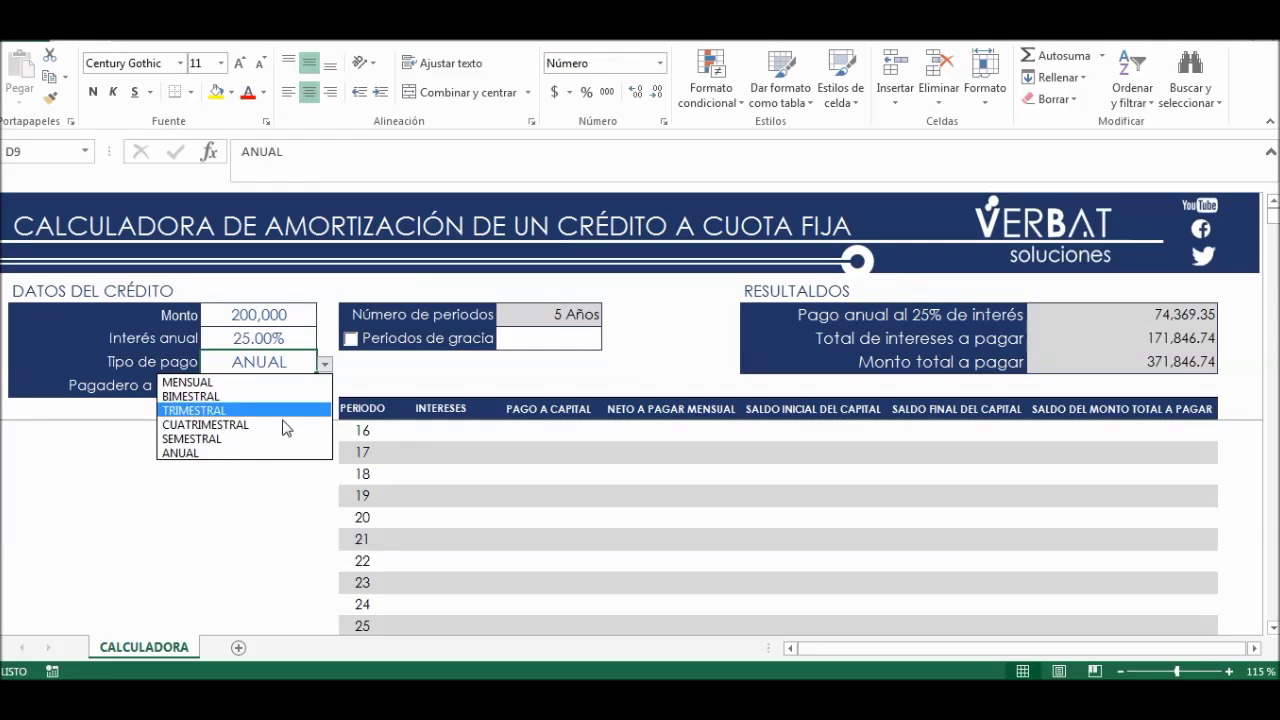
click(287, 411)
Examine the quarterly amortization table from its first periods to period 20, checking it against the Tipo de pago and the term in years.
scroll(403, 478, up, 5)
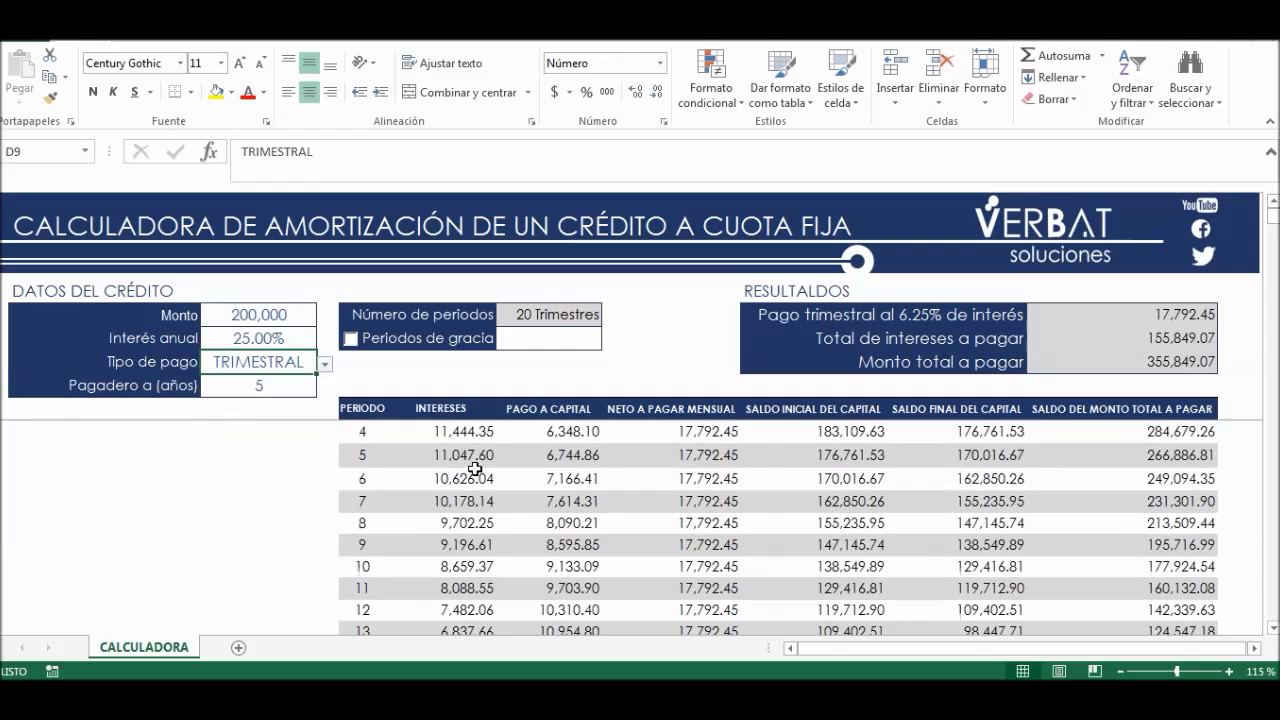
scroll(403, 478, down, 6)
click(372, 454)
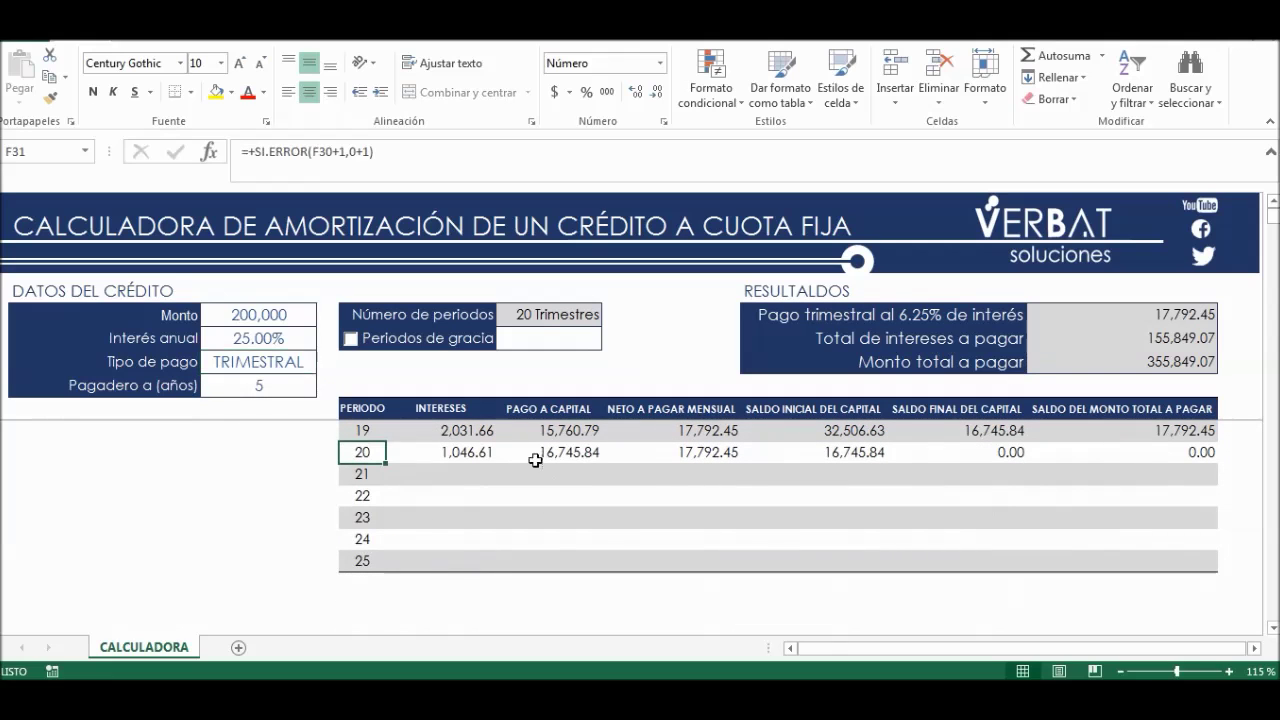
scroll(582, 480, up, 2)
scroll(575, 488, up, 4)
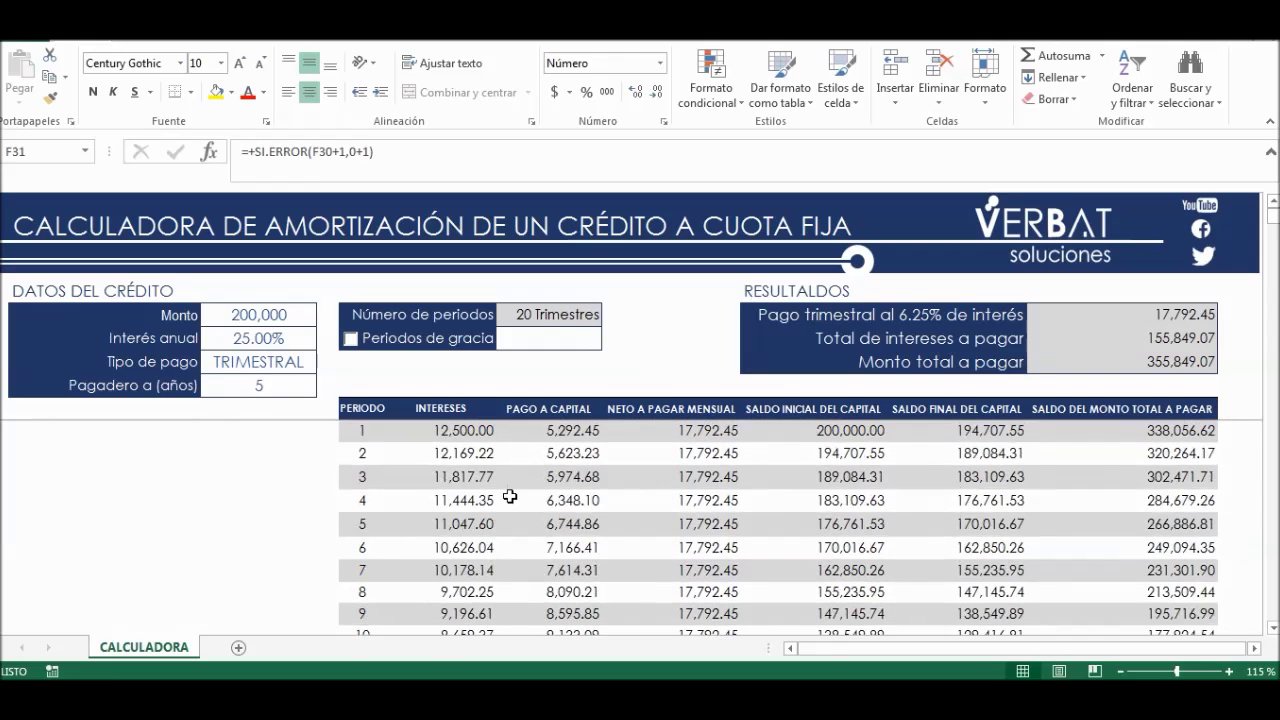
click(369, 549)
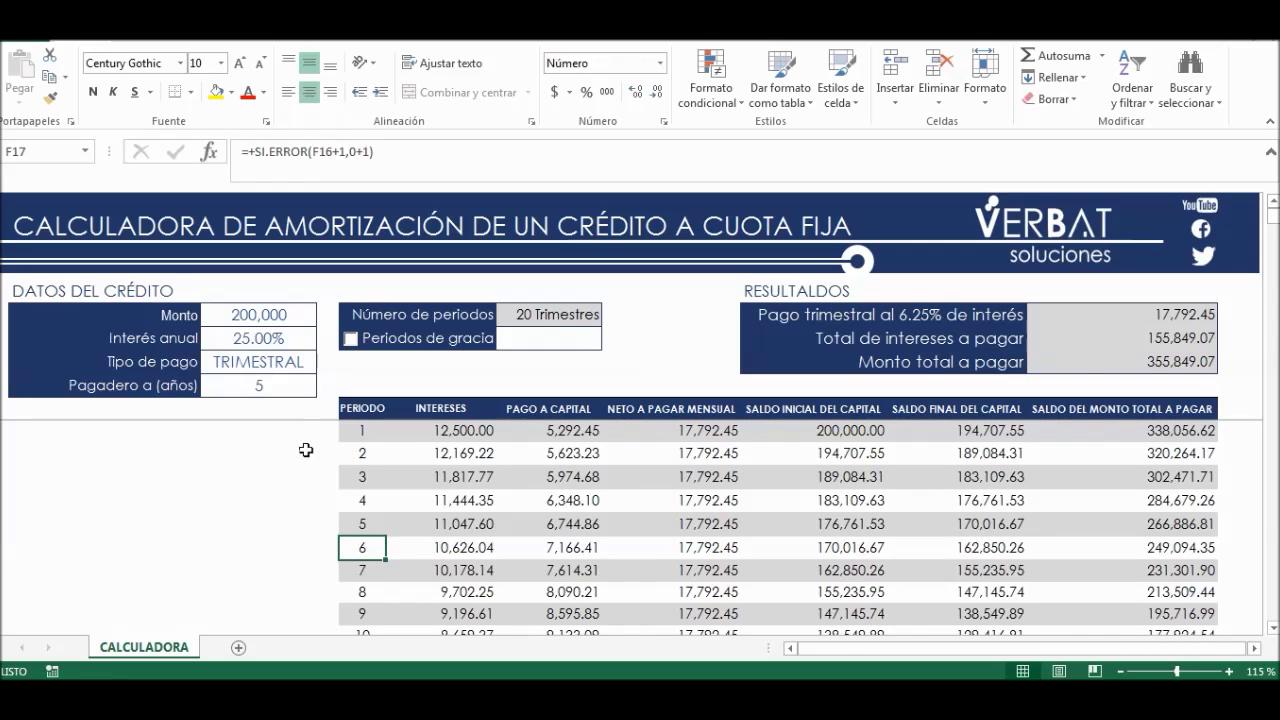
click(362, 497)
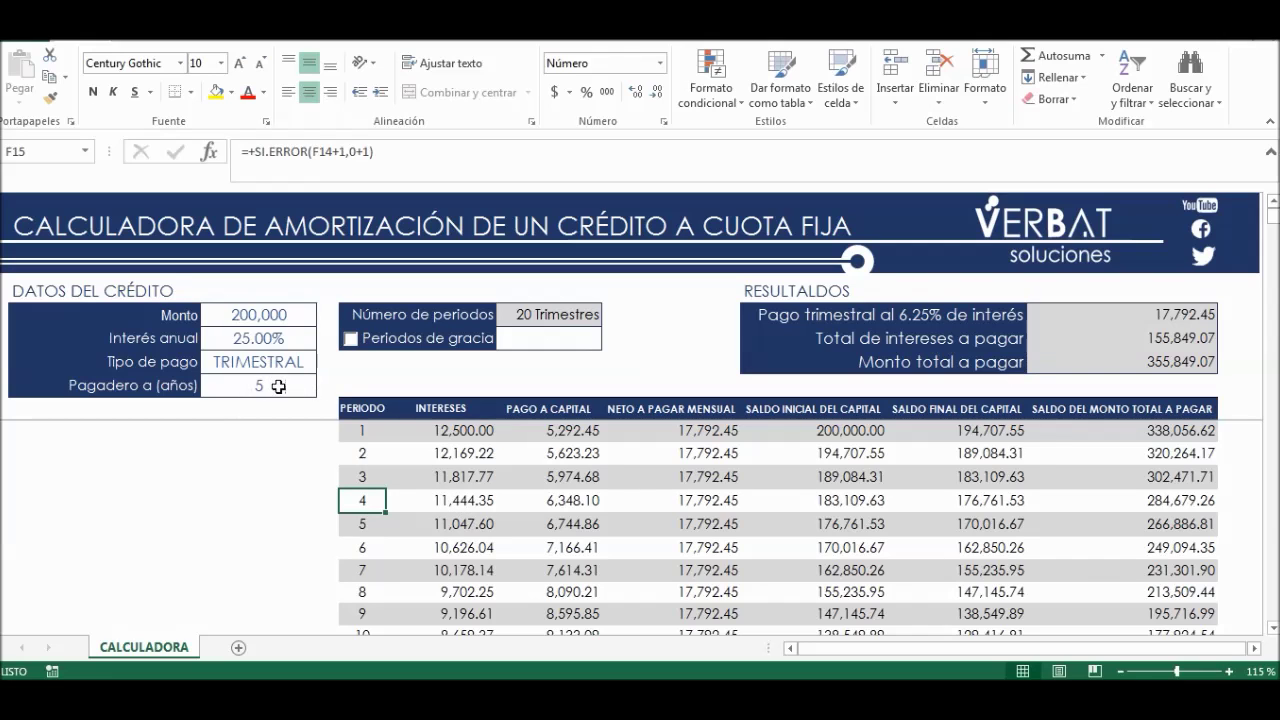
scroll(300, 400, down, 5)
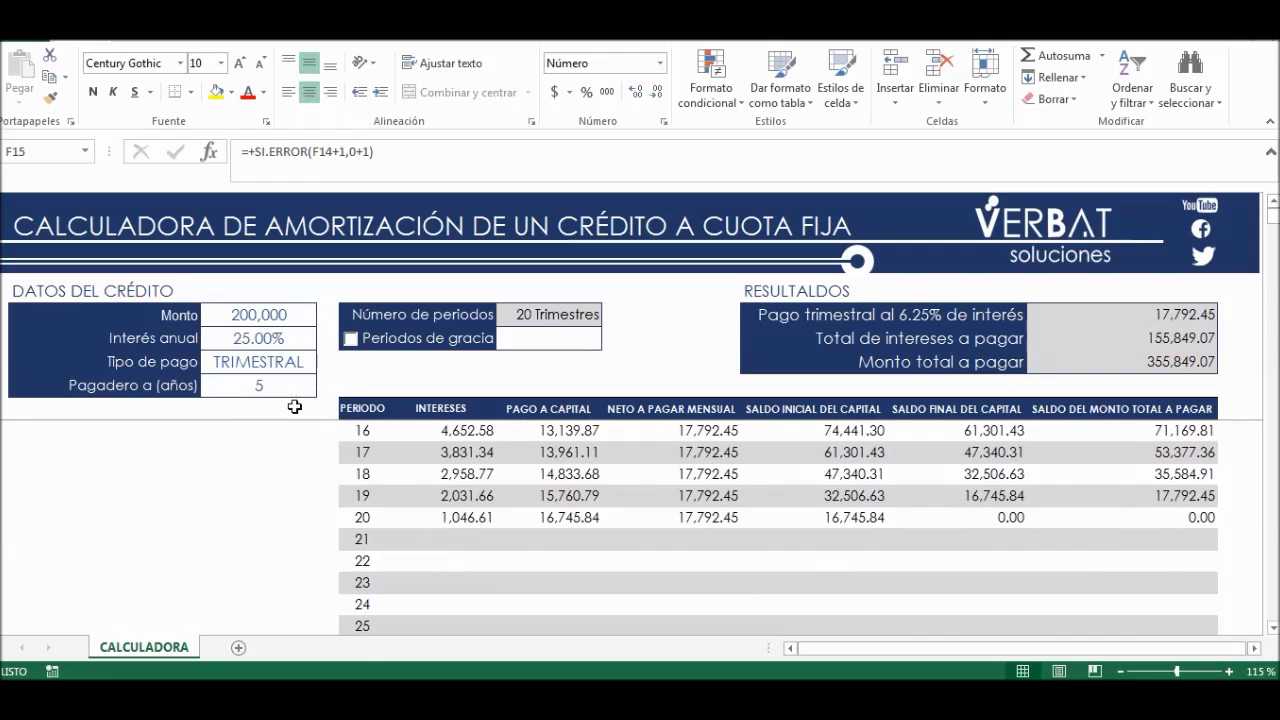
click(276, 370)
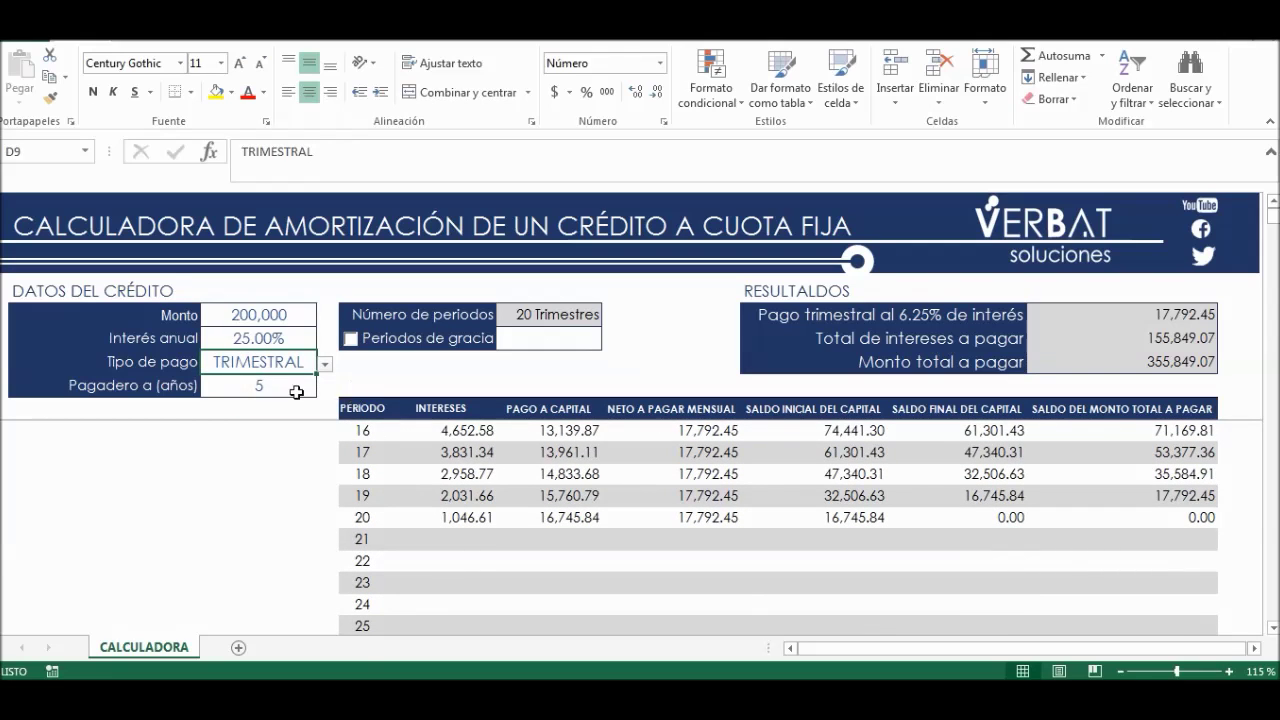
click(302, 388)
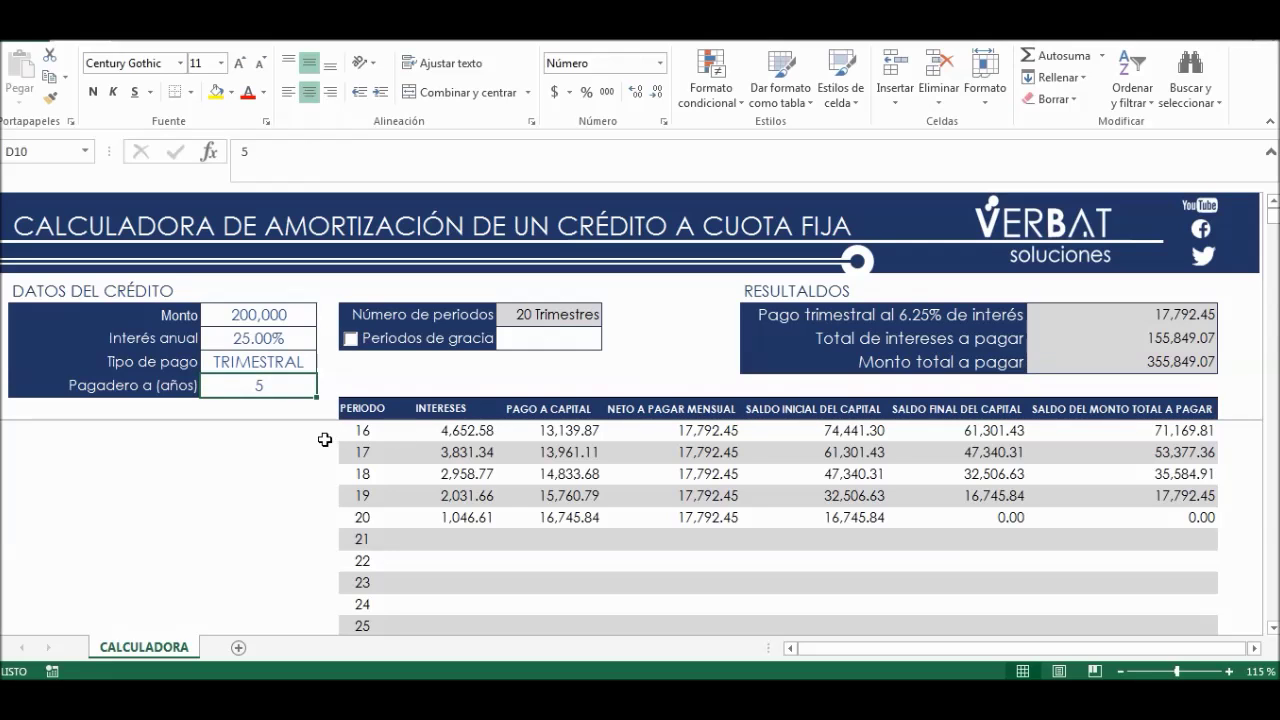
click(491, 511)
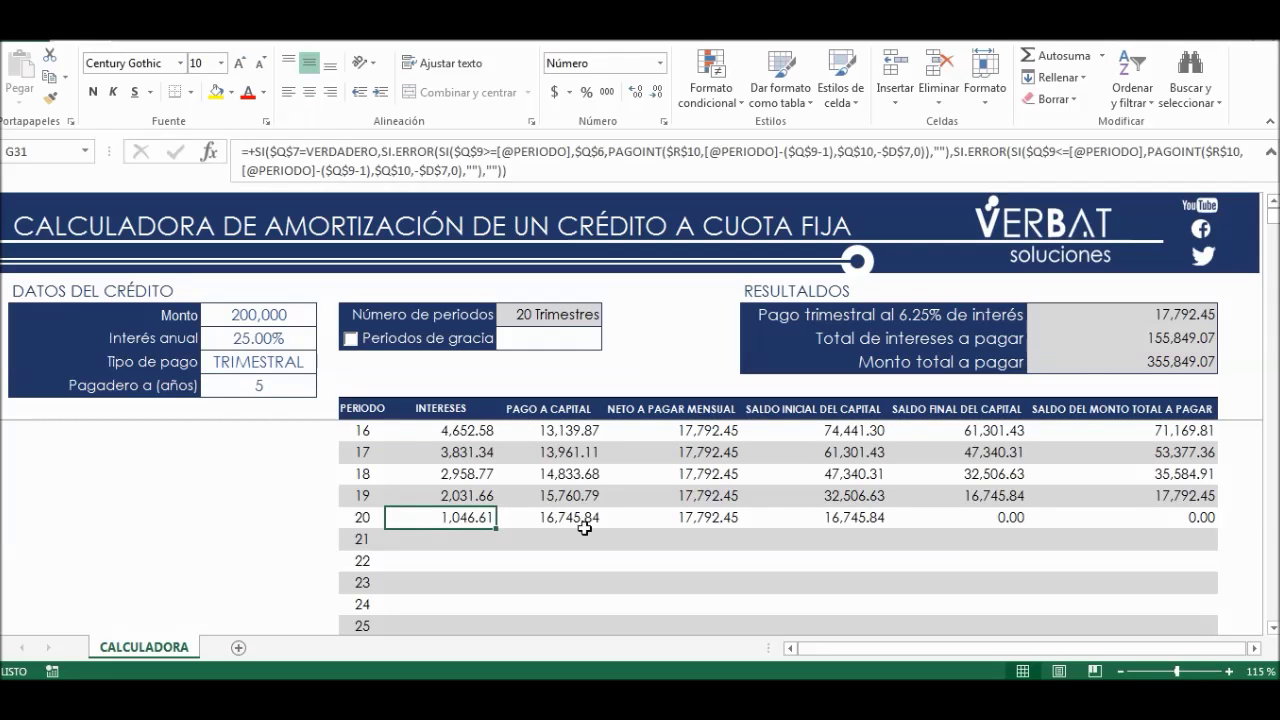
scroll(584, 520, down, 1)
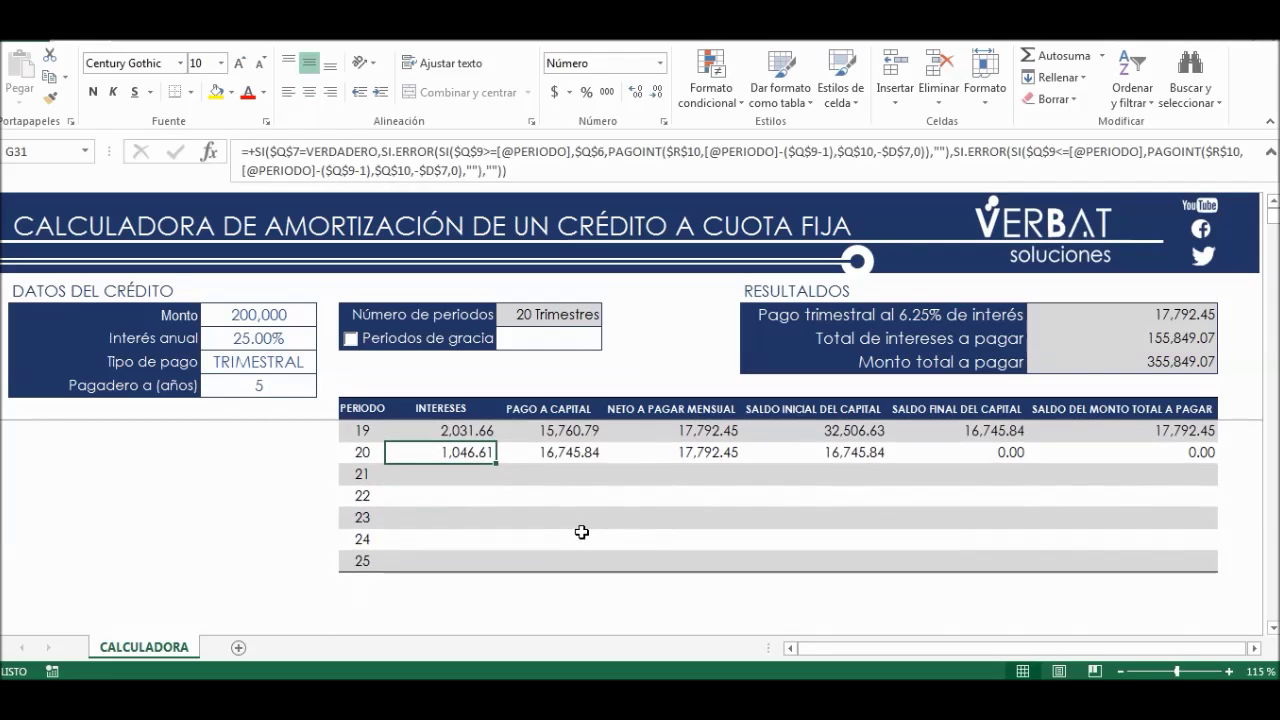
Set Pagadero a (años) to 8 for the quarterly credit.
click(281, 389)
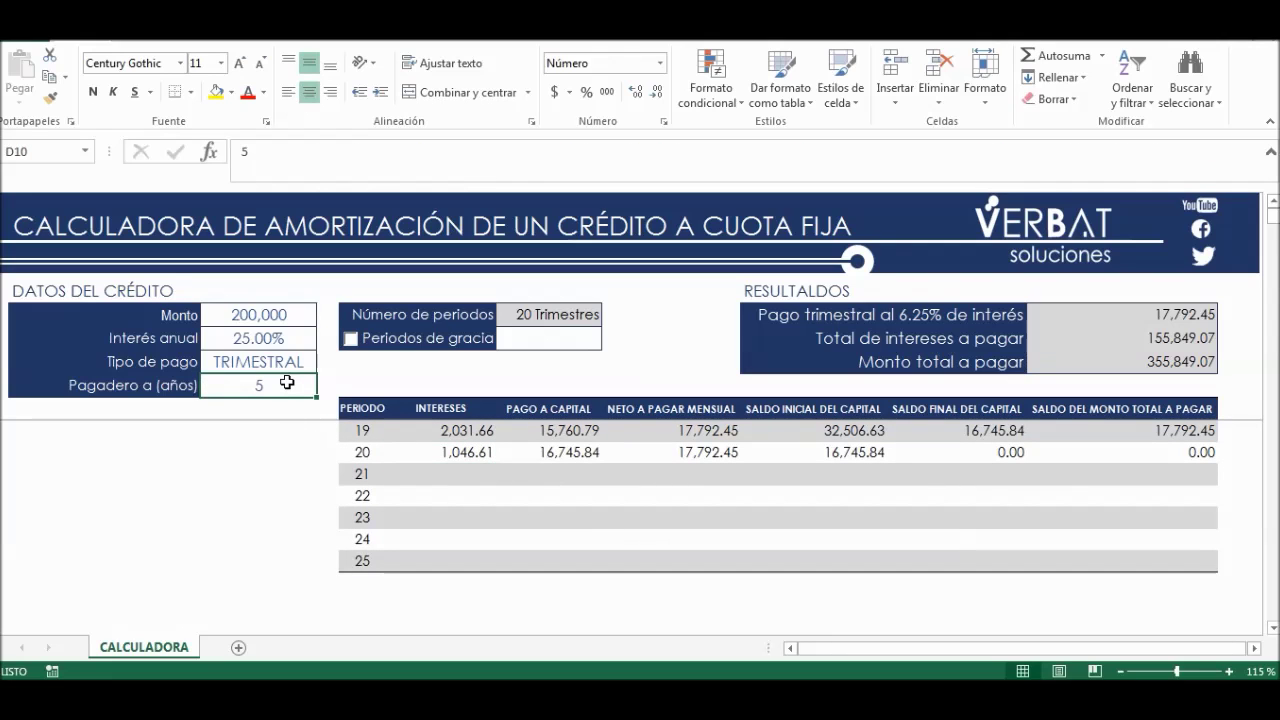
text(8)
key(Return)
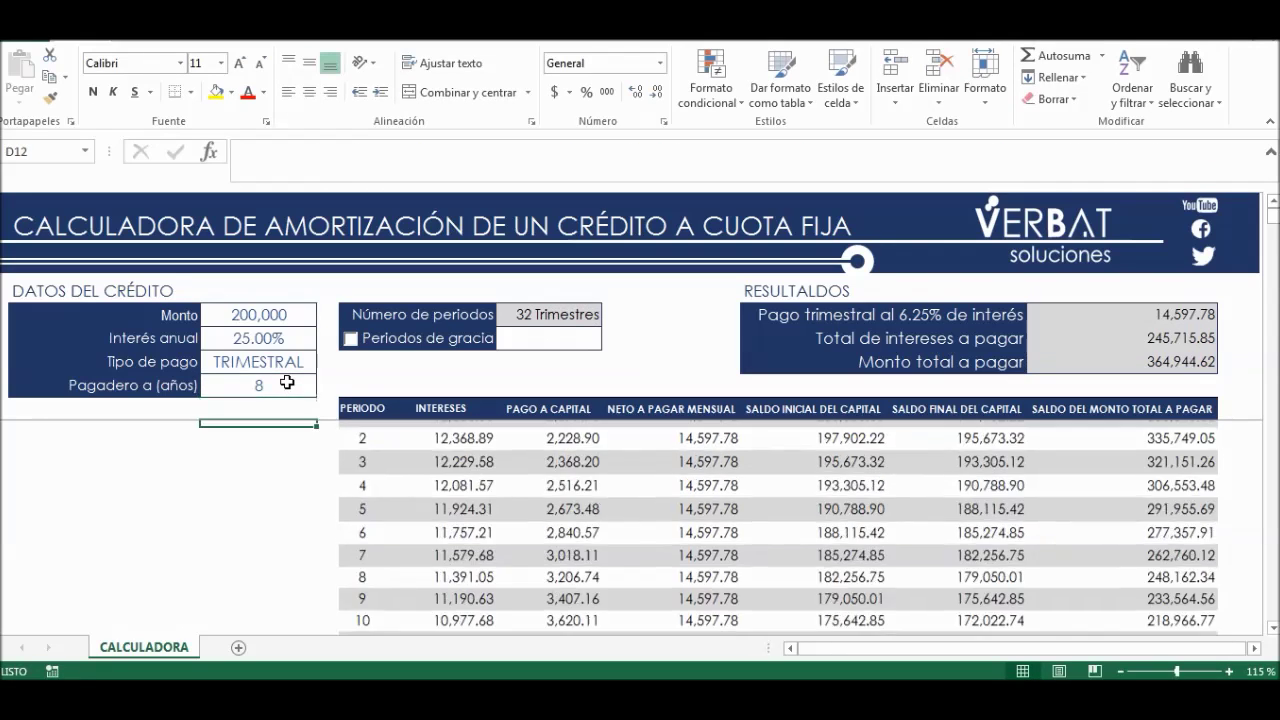
Compare the table's last row, period 25, with the Número de periodos of the credit.
key(Right)
key(Right)
key(ctrl+Down)
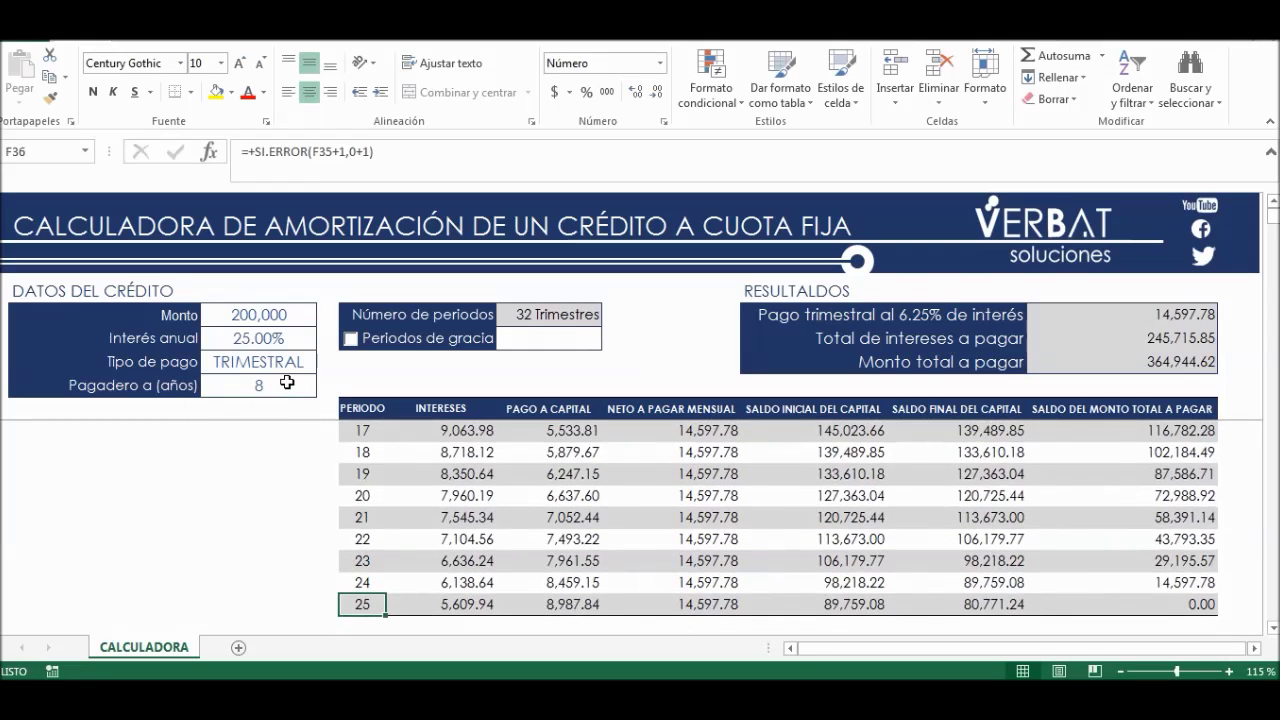
key(Down)
scroll(578, 450, down, 2)
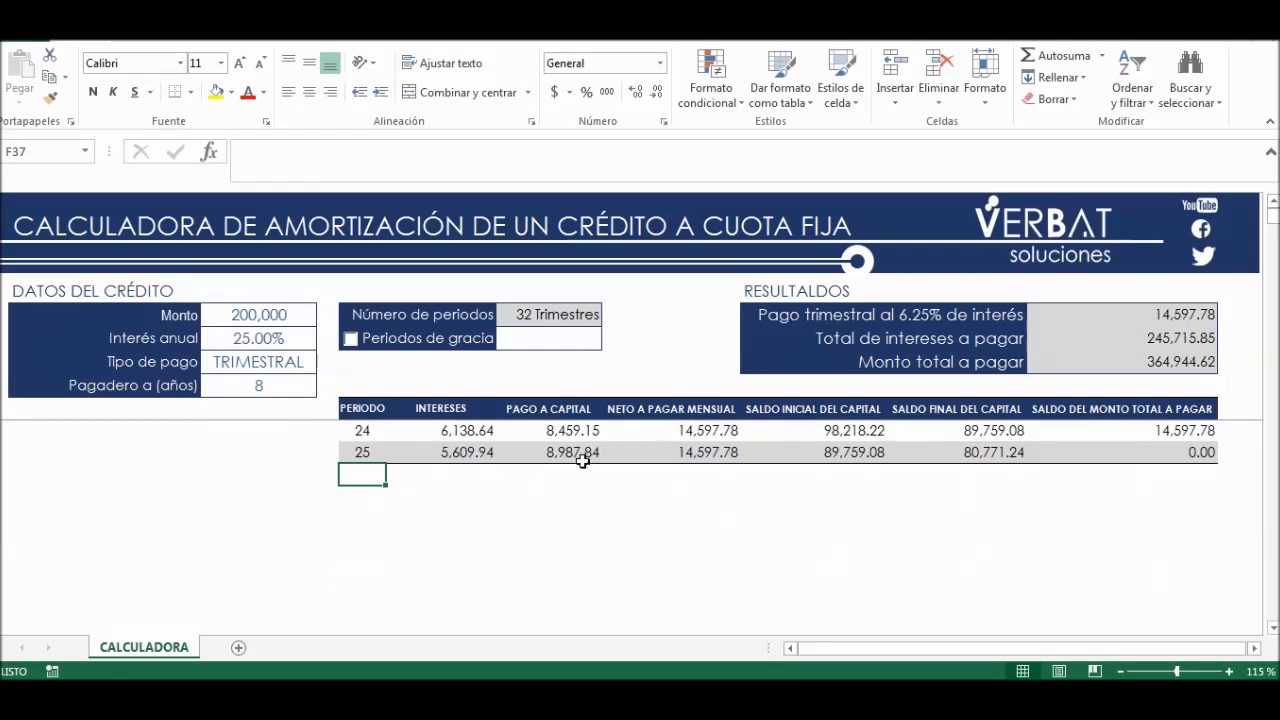
scroll(582, 462, up, 1)
click(1190, 518)
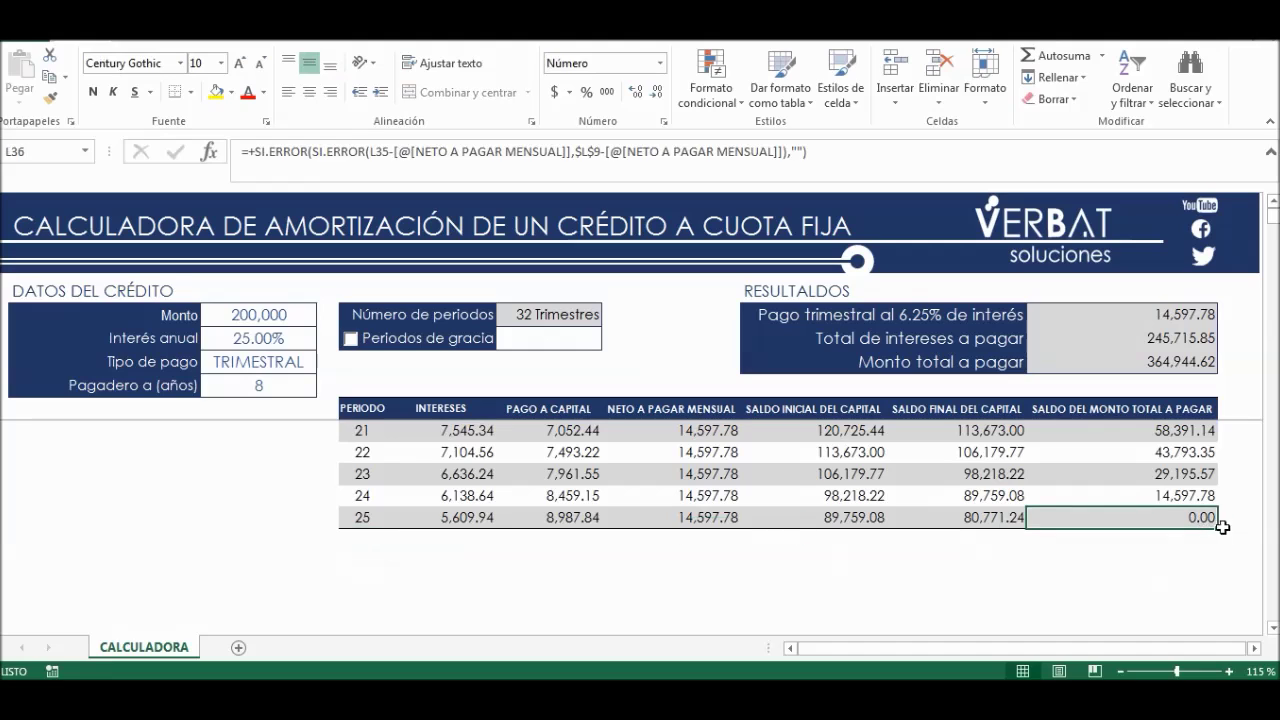
mouse_move(1218, 530)
mouse_down()
mouse_move(1213, 598)
mouse_move(1200, 518)
mouse_up()
click(516, 318)
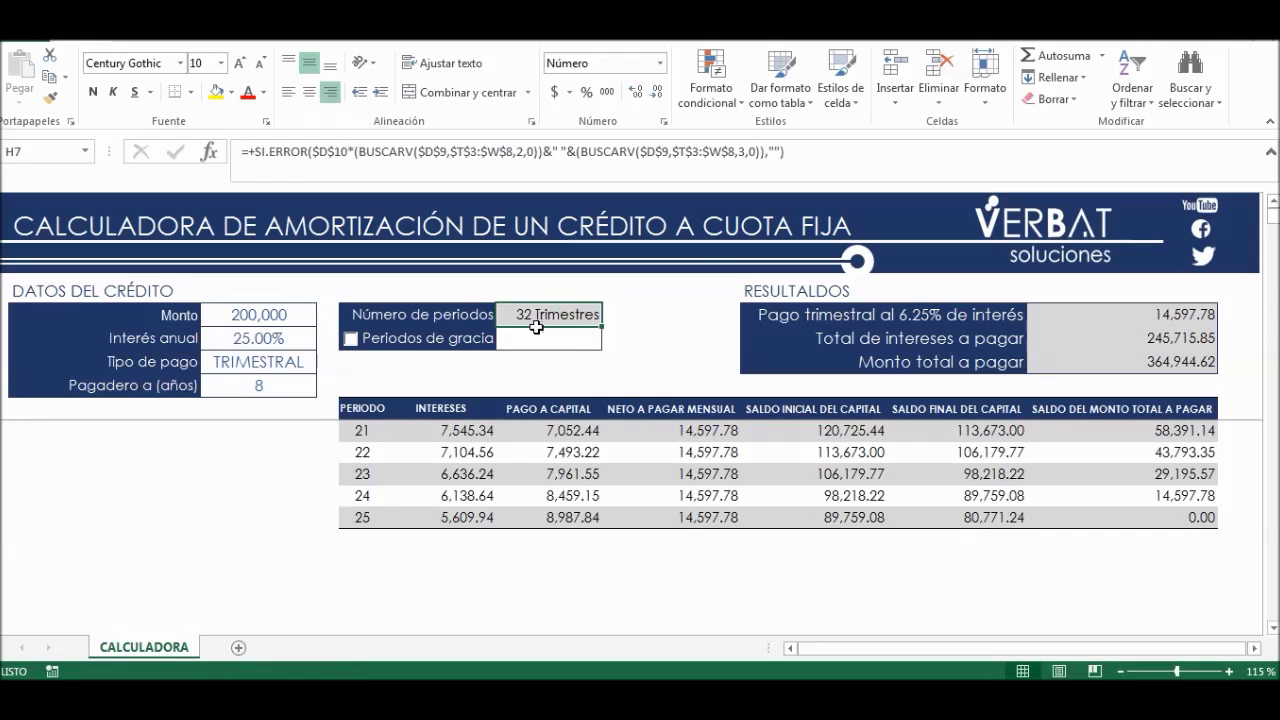
Extend the amortization table from its period 25 row down to period 33.
click(1198, 518)
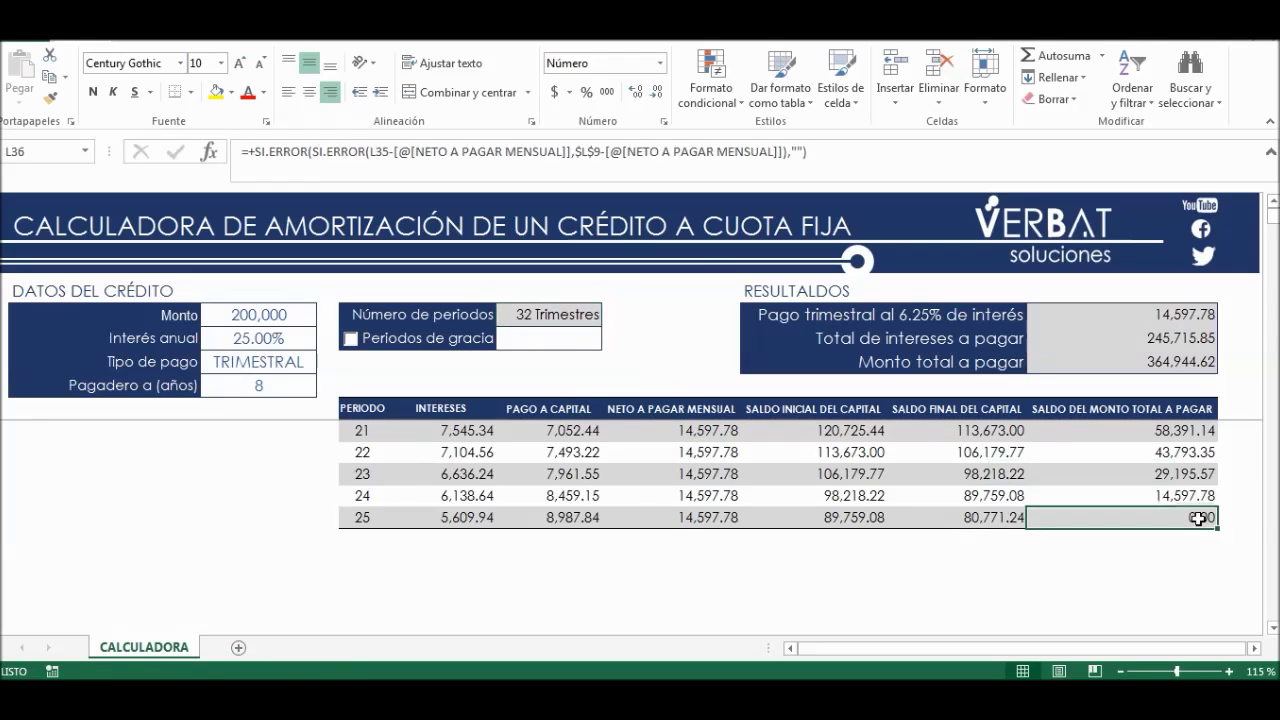
drag(1214, 529, 1220, 632)
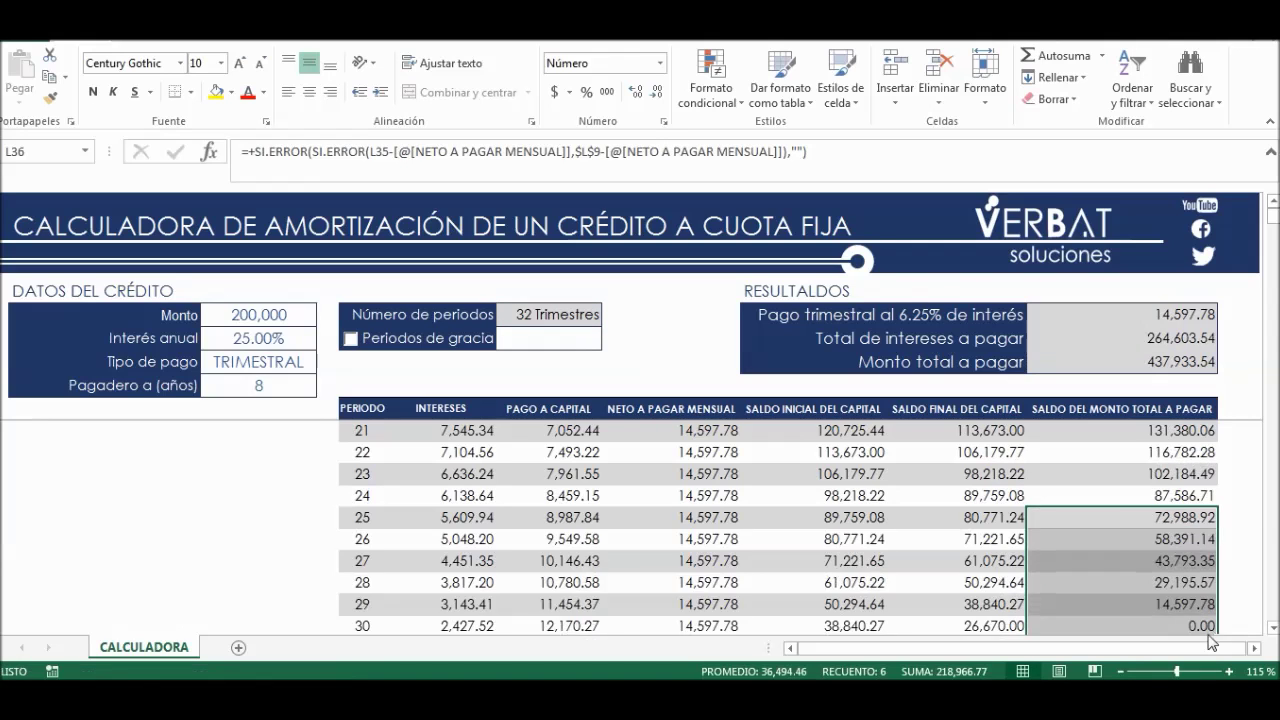
scroll(1220, 630, down, 3)
scroll(1222, 600, up, 2)
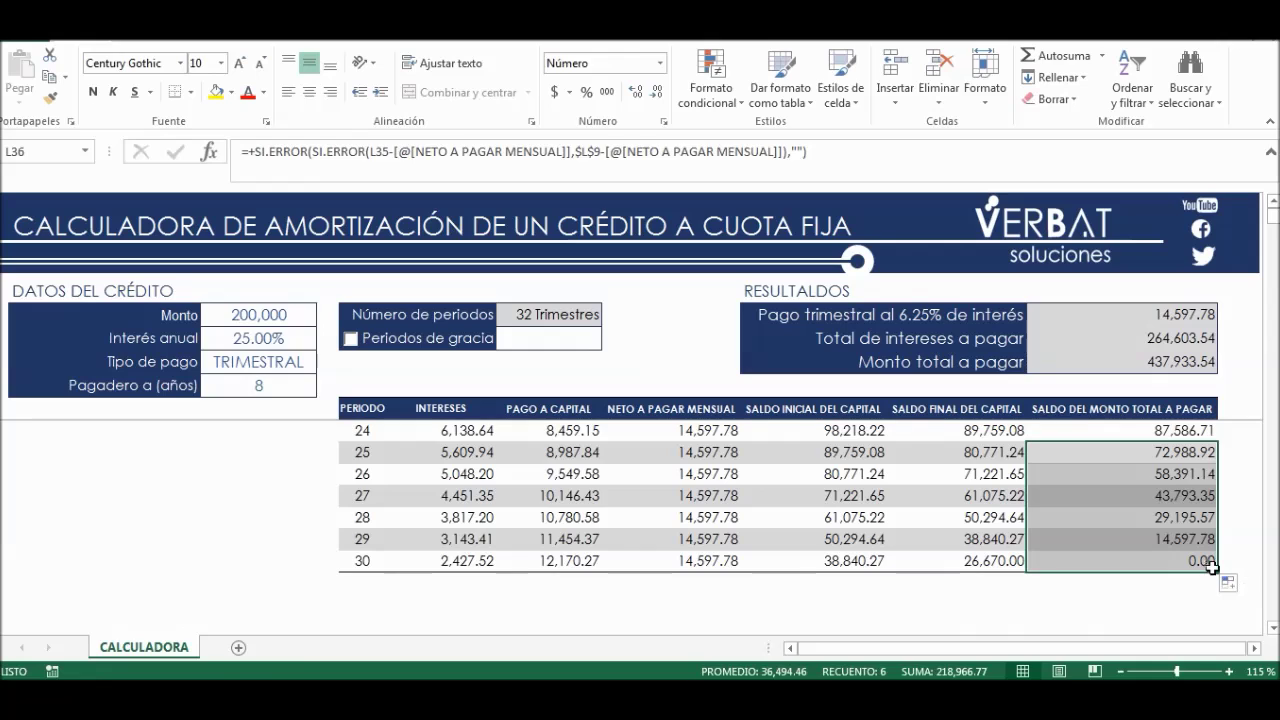
drag(1214, 570, 1220, 632)
scroll(936, 609, down, 2)
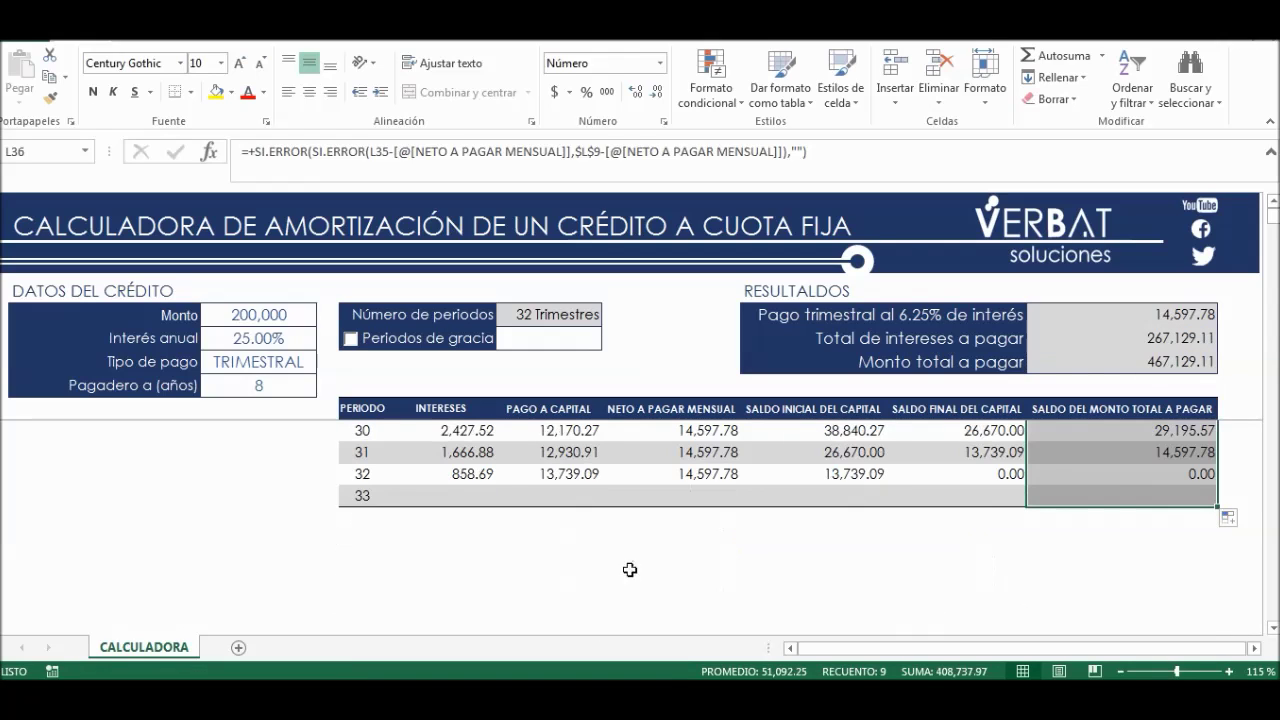
Check the rows of periods 32 and 33 at the end of the extended table, and locate the SALDO INICIAL DEL CAPITAL column header.
click(489, 473)
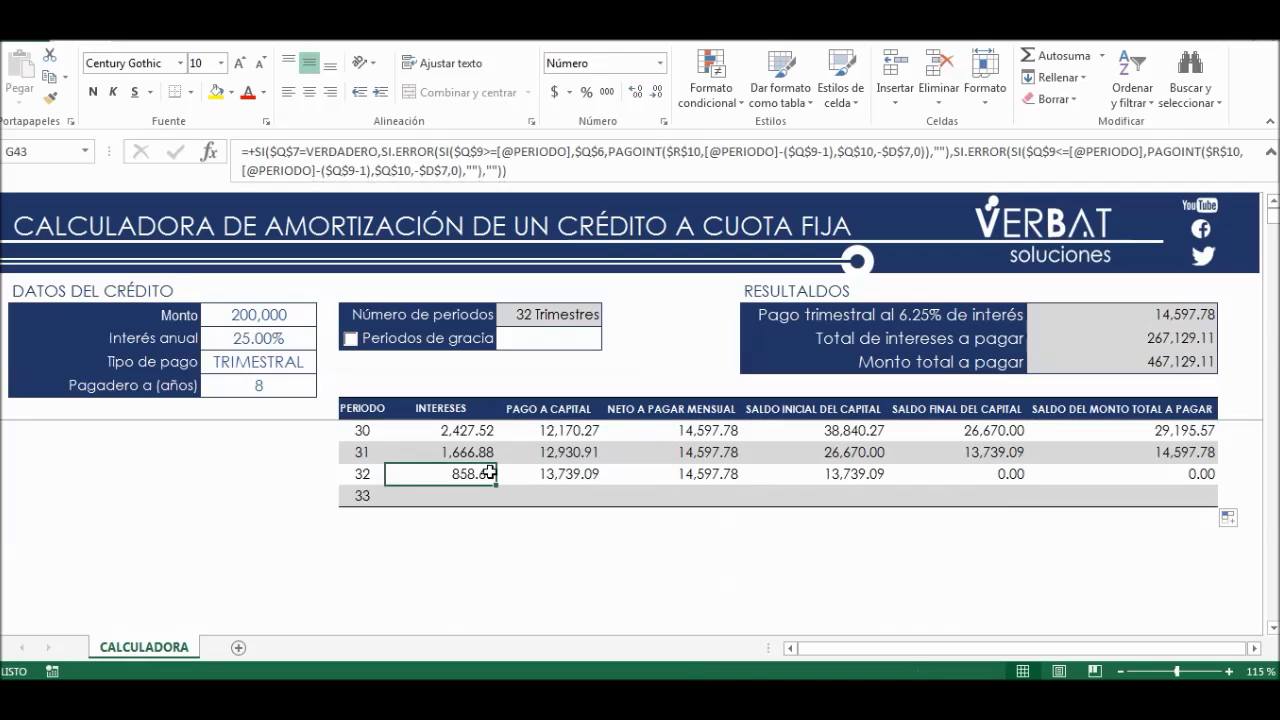
click(360, 495)
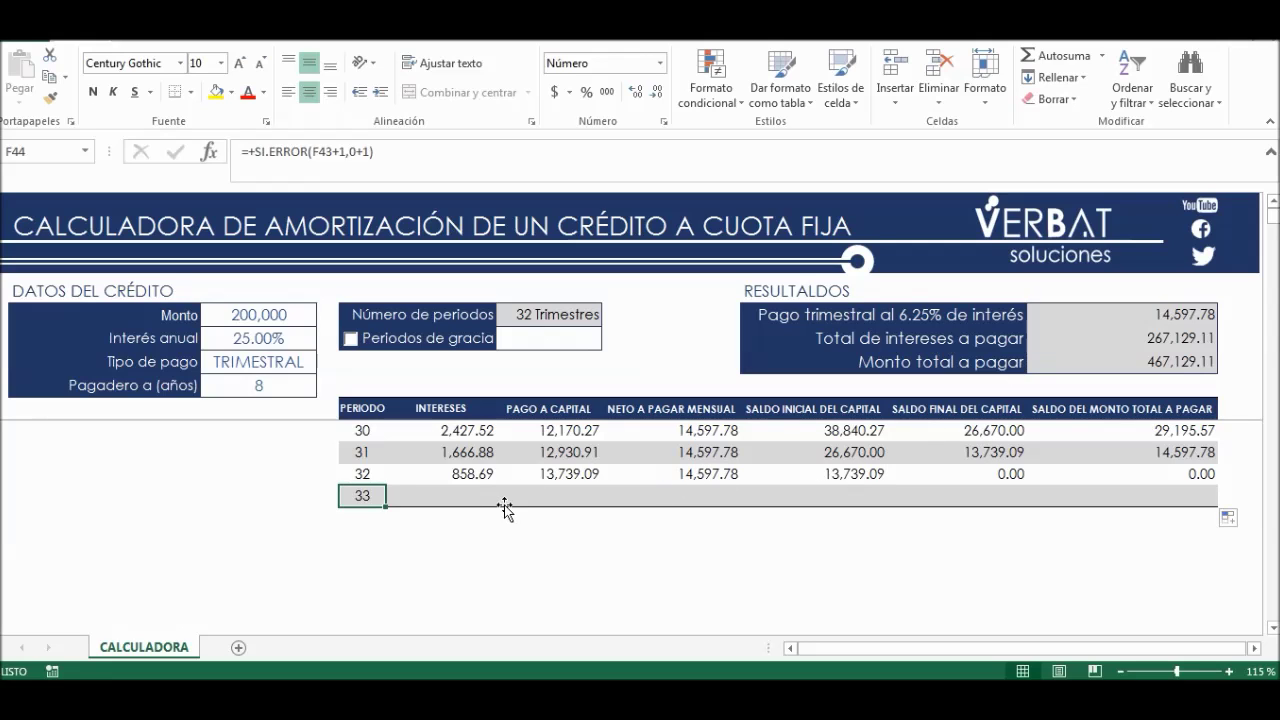
click(1209, 490)
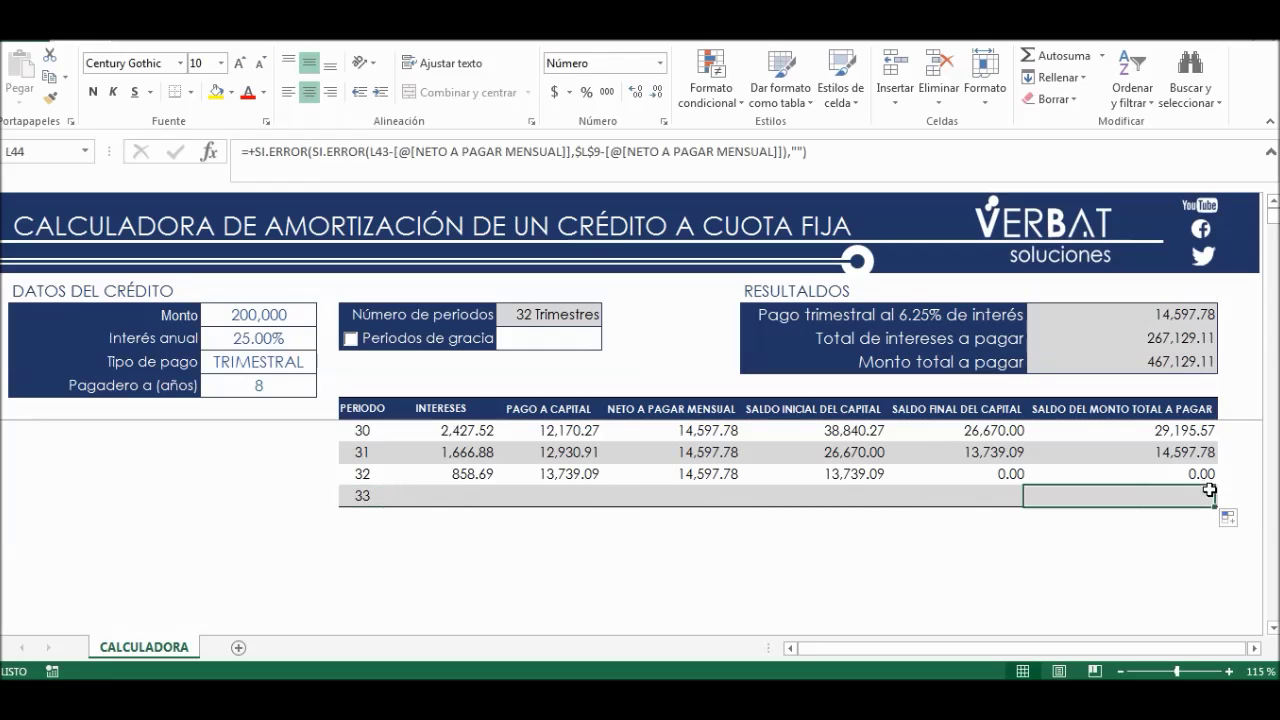
scroll(1196, 494, up, 3)
scroll(1196, 500, down, 3)
scroll(1197, 512, up, 8)
click(840, 409)
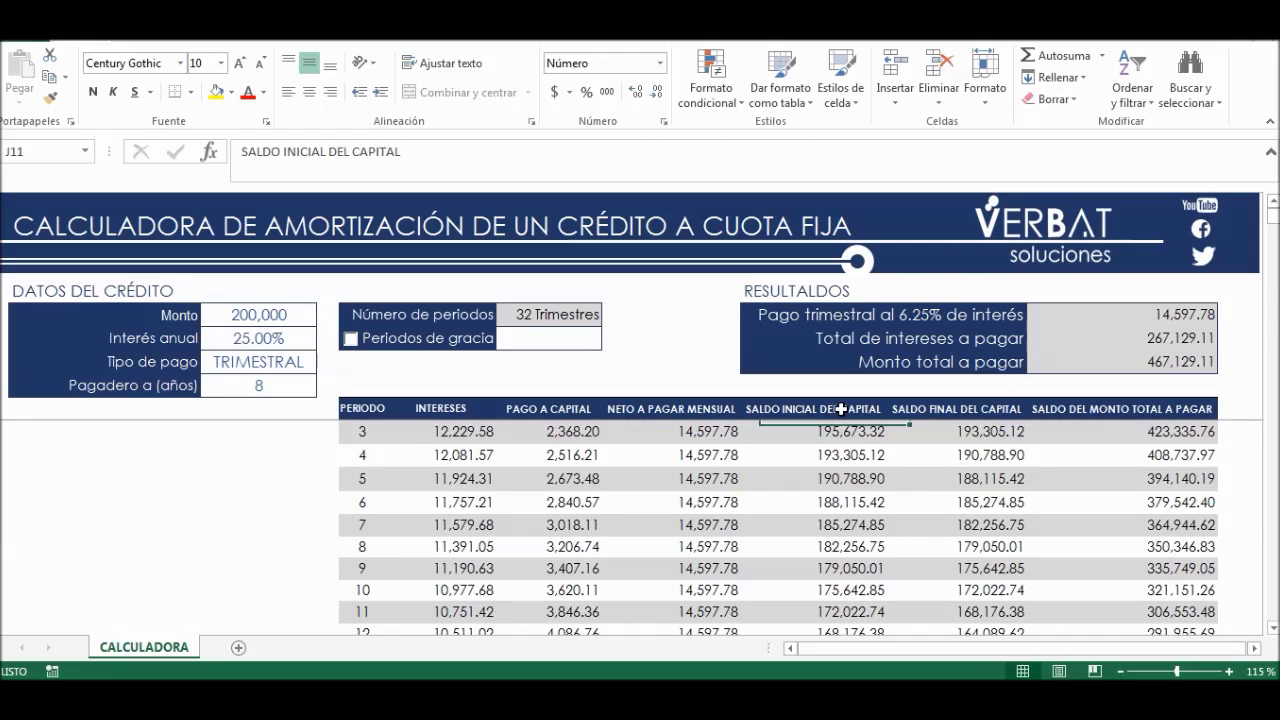
Compare the SALDO INICIAL DEL CAPITAL and SALDO FINAL DEL CAPITAL values and formulas across periods 1 and 2.
key(Right)
key(Down)
key(Up)
key(Down)
key(Down)
key(Up)
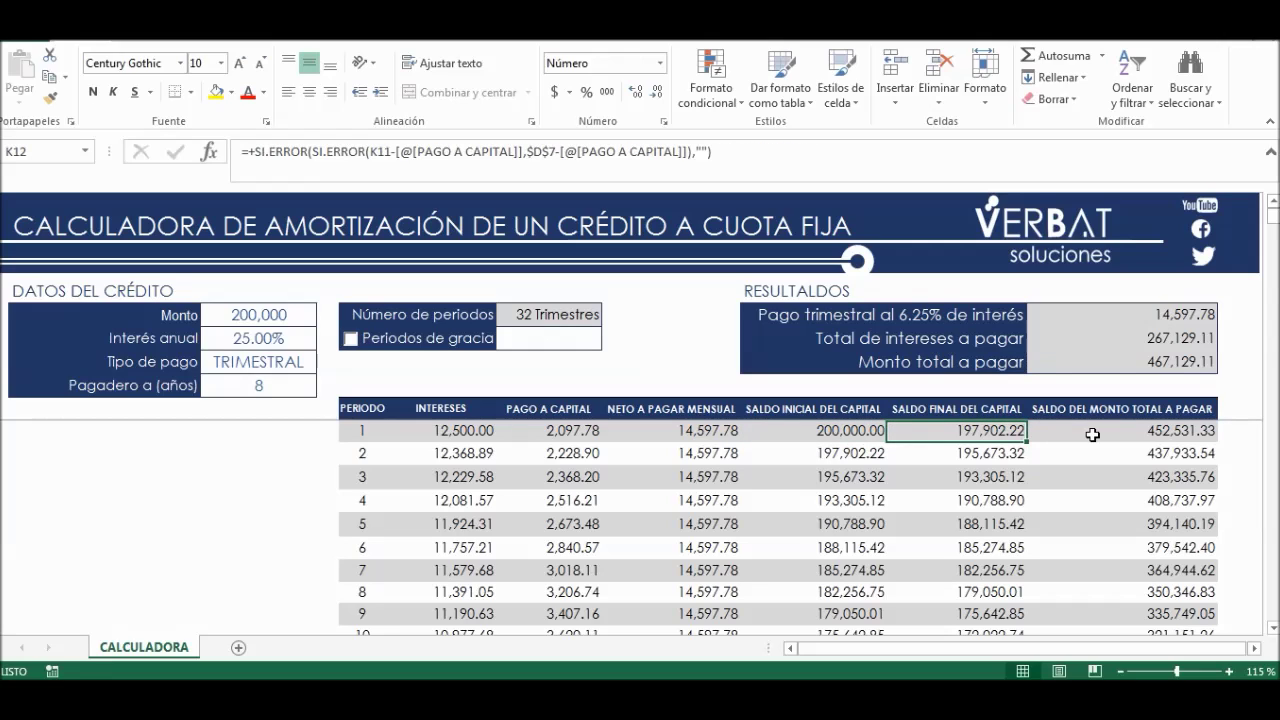
key(Down)
key(Left)
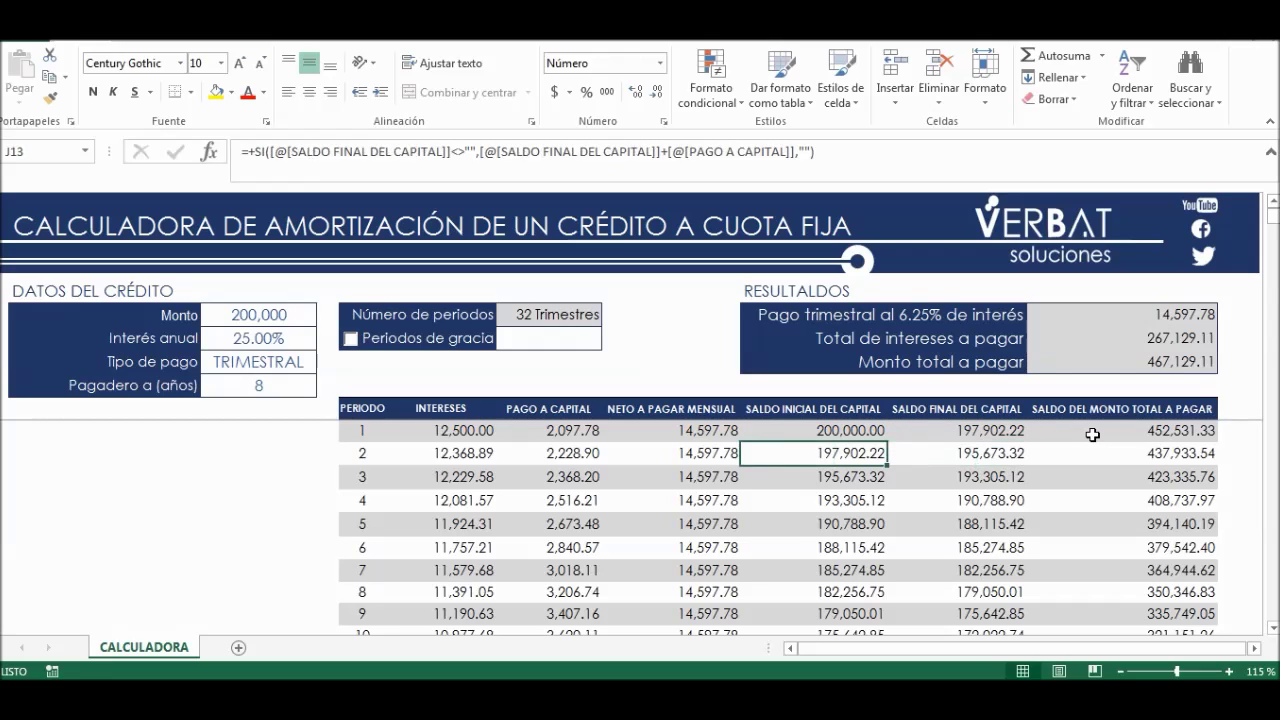
key(Right)
key(Up)
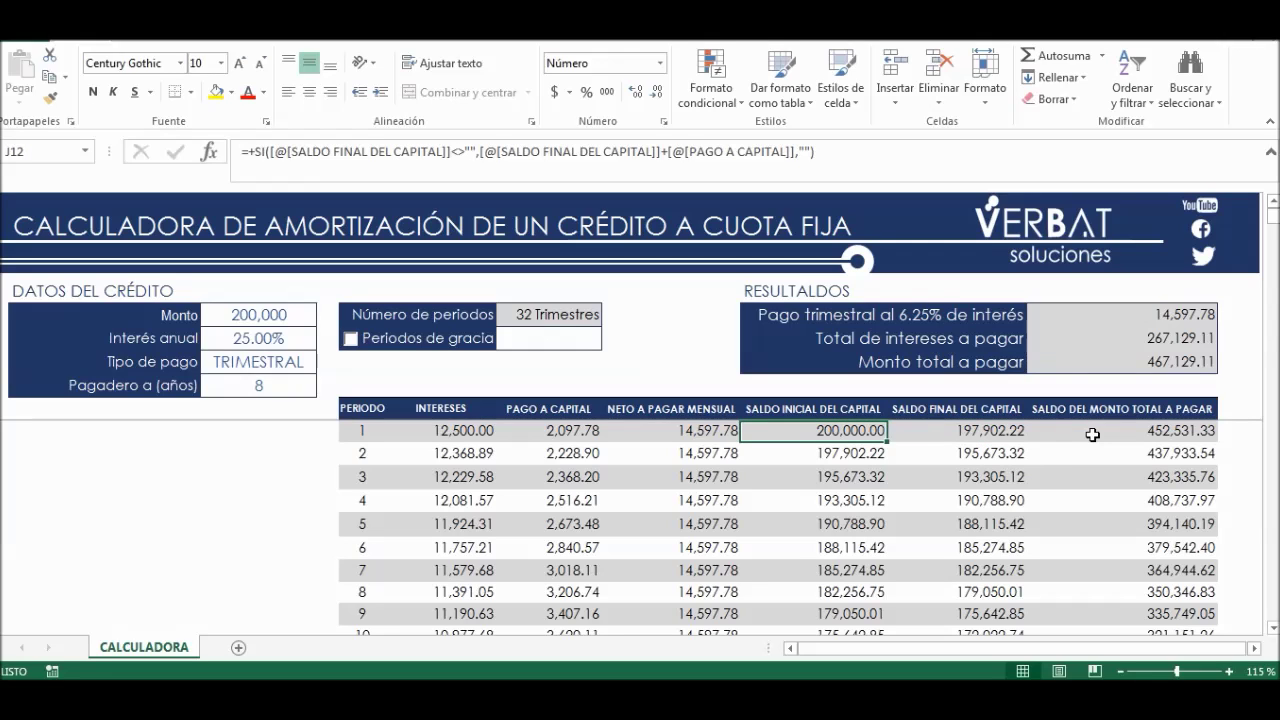
key(Down)
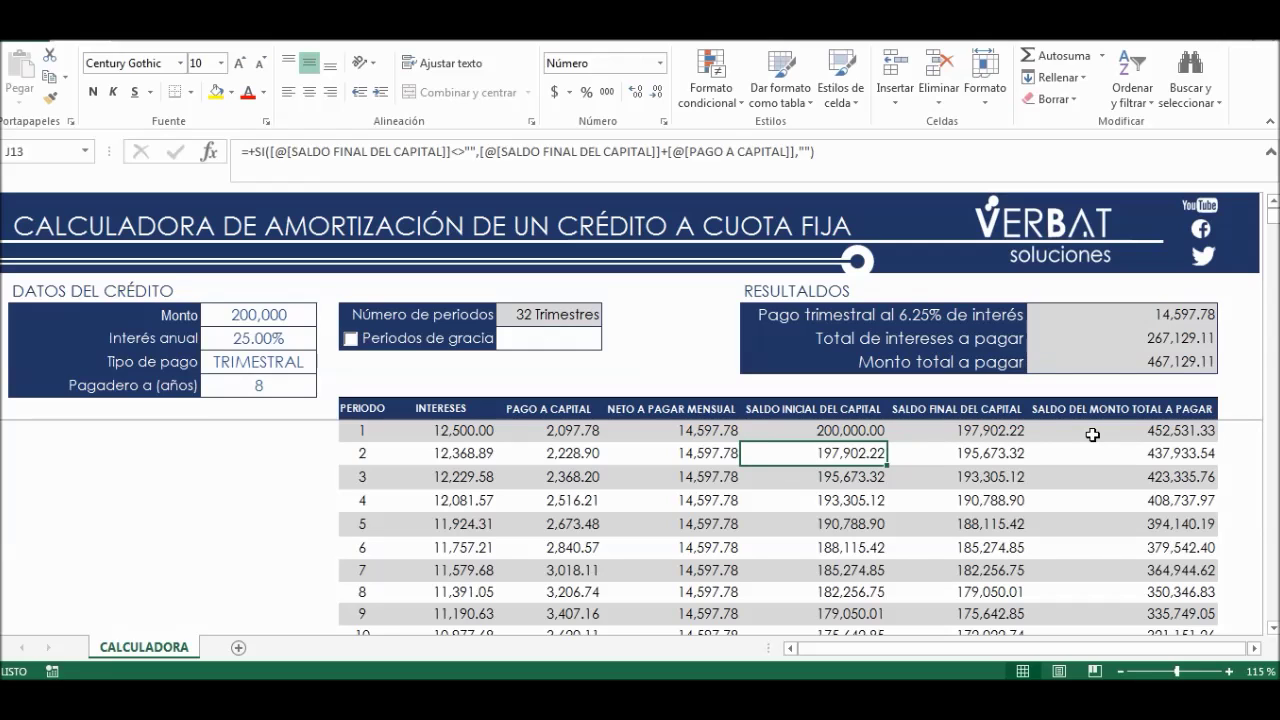
key(Left)
key(Right)
Compare the SALDO DEL MONTO TOTAL A PAGAR column with Monto total a pagar and the quarterly payment, following the column to the last period.
key(Right)
key(Down)
key(Right)
key(Up)
key(Up)
key(Up)
key(Down)
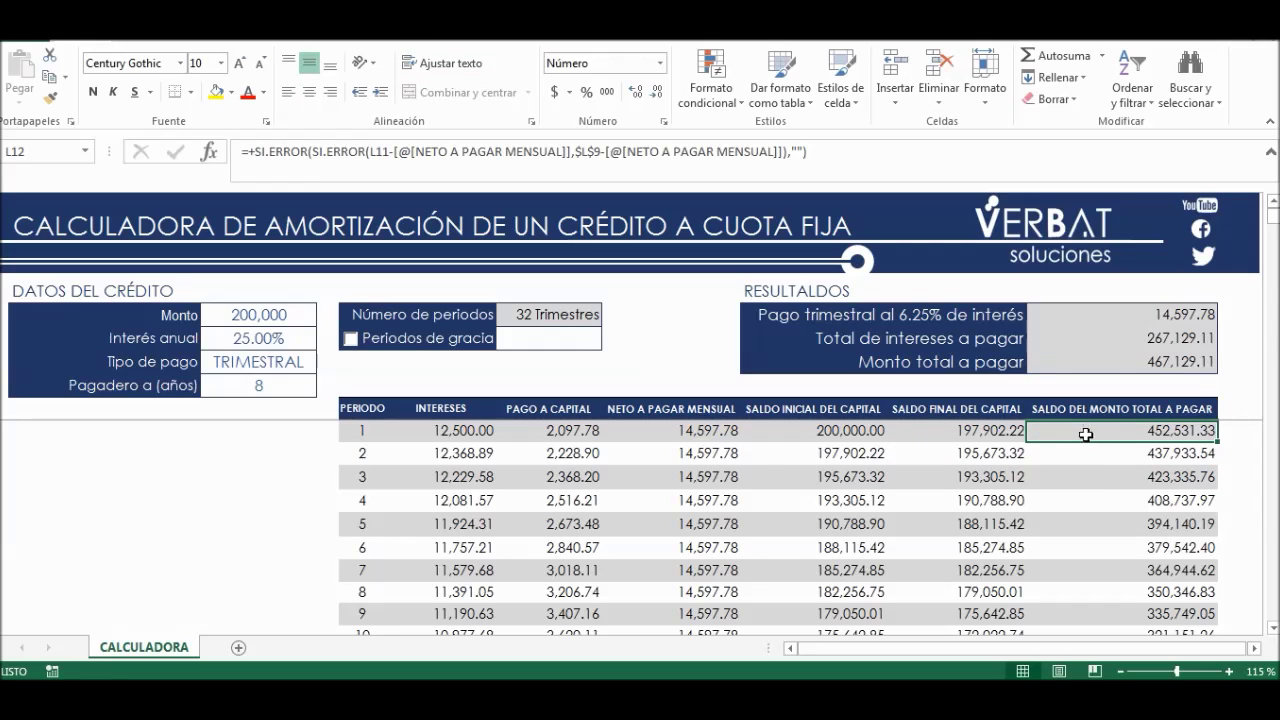
click(1147, 363)
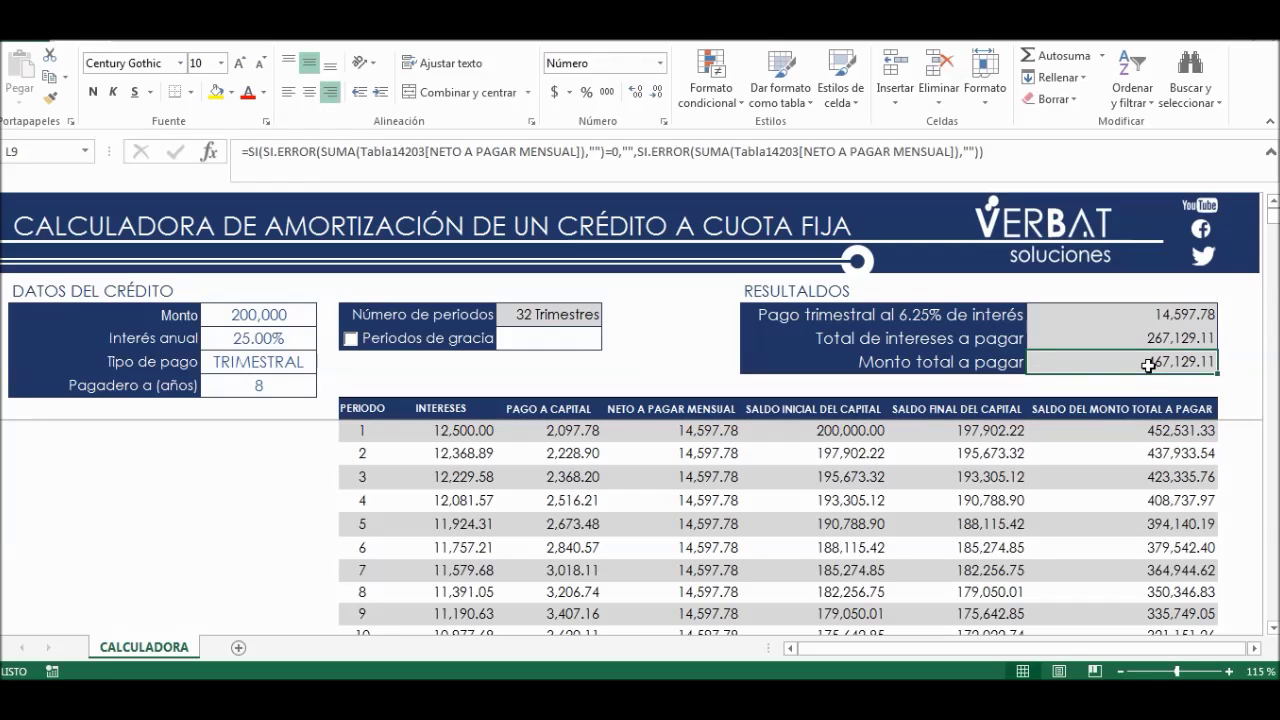
click(708, 431)
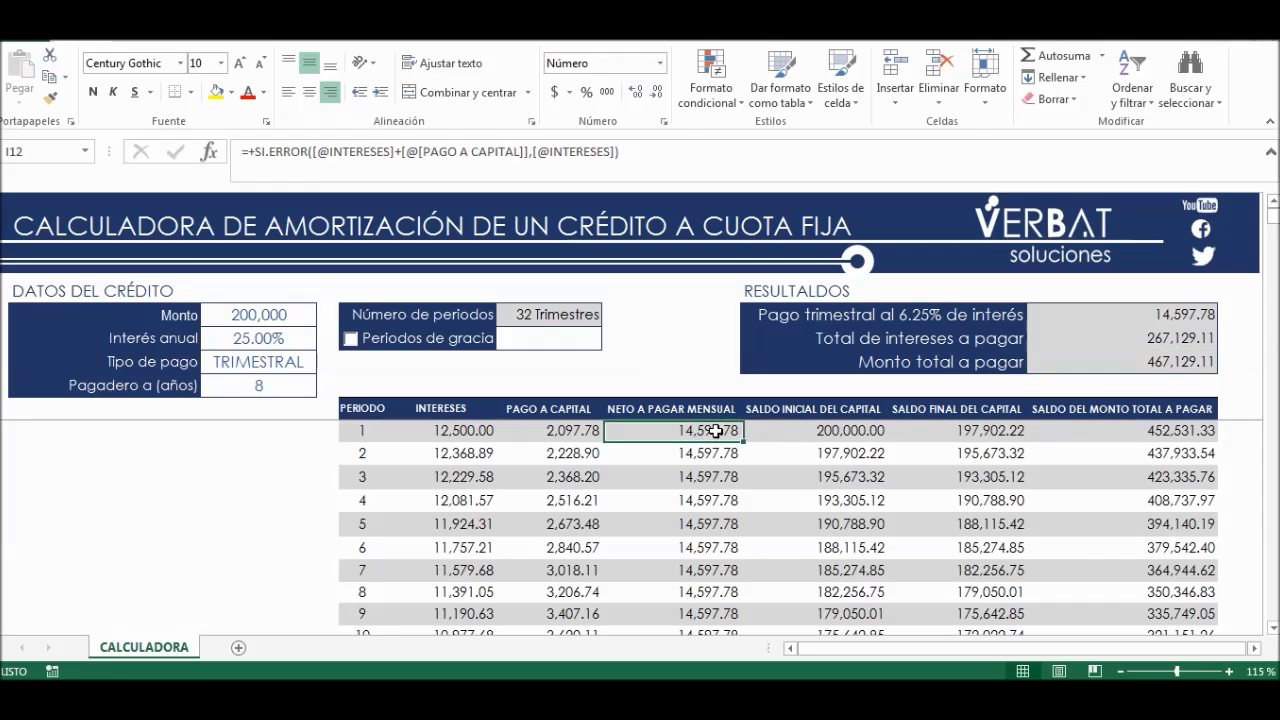
click(1165, 316)
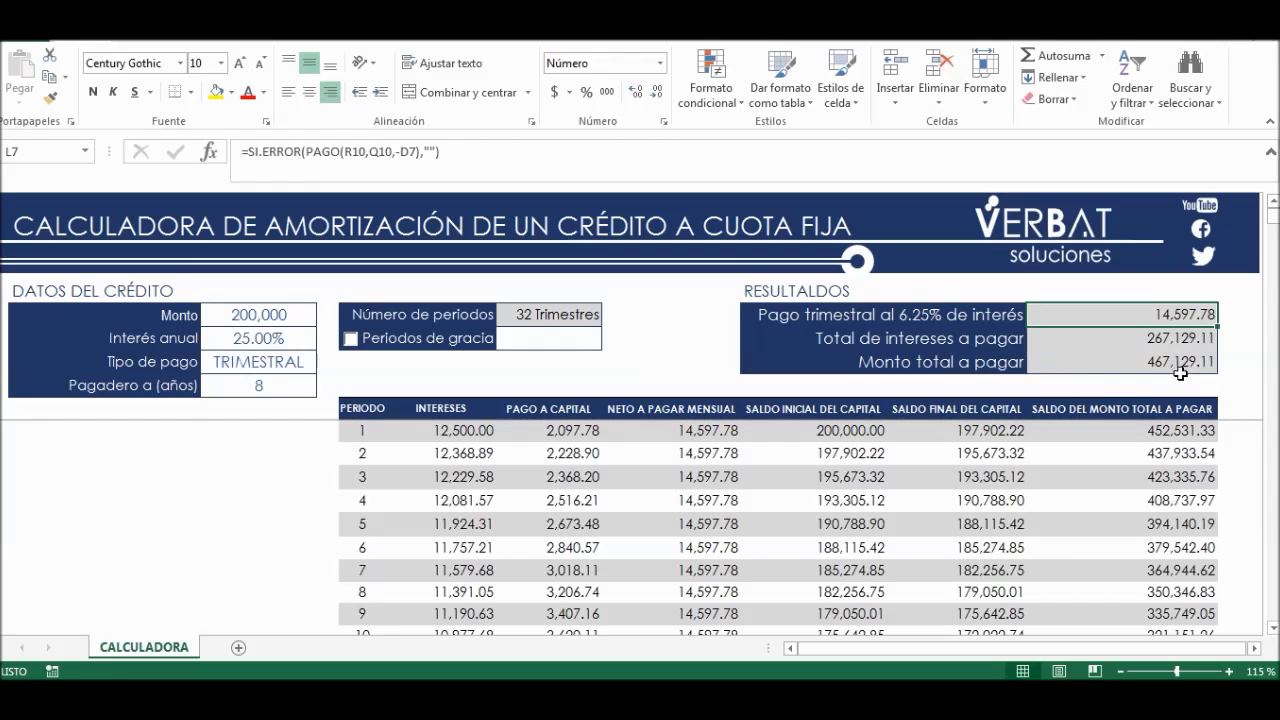
click(1186, 431)
scroll(1190, 450, down, 3)
scroll(1192, 475, down, 6)
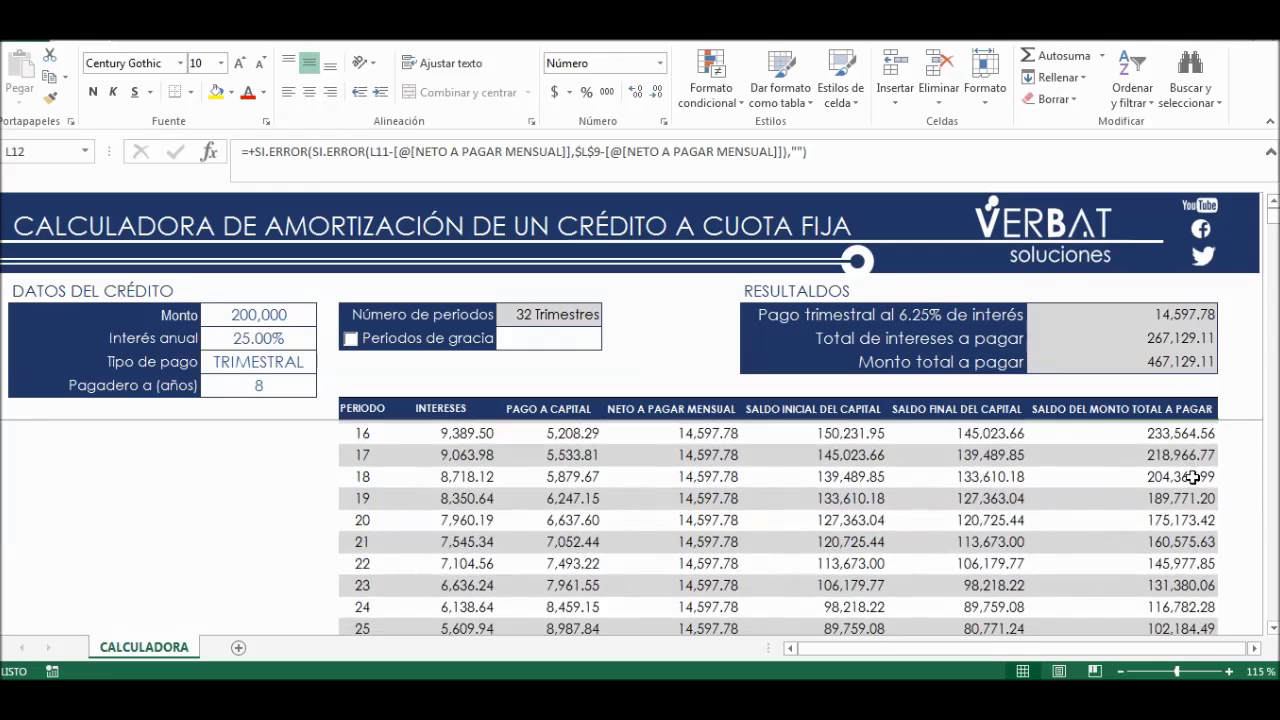
Set Pagadero a (años) to 5 for the quarterly credit.
click(262, 386)
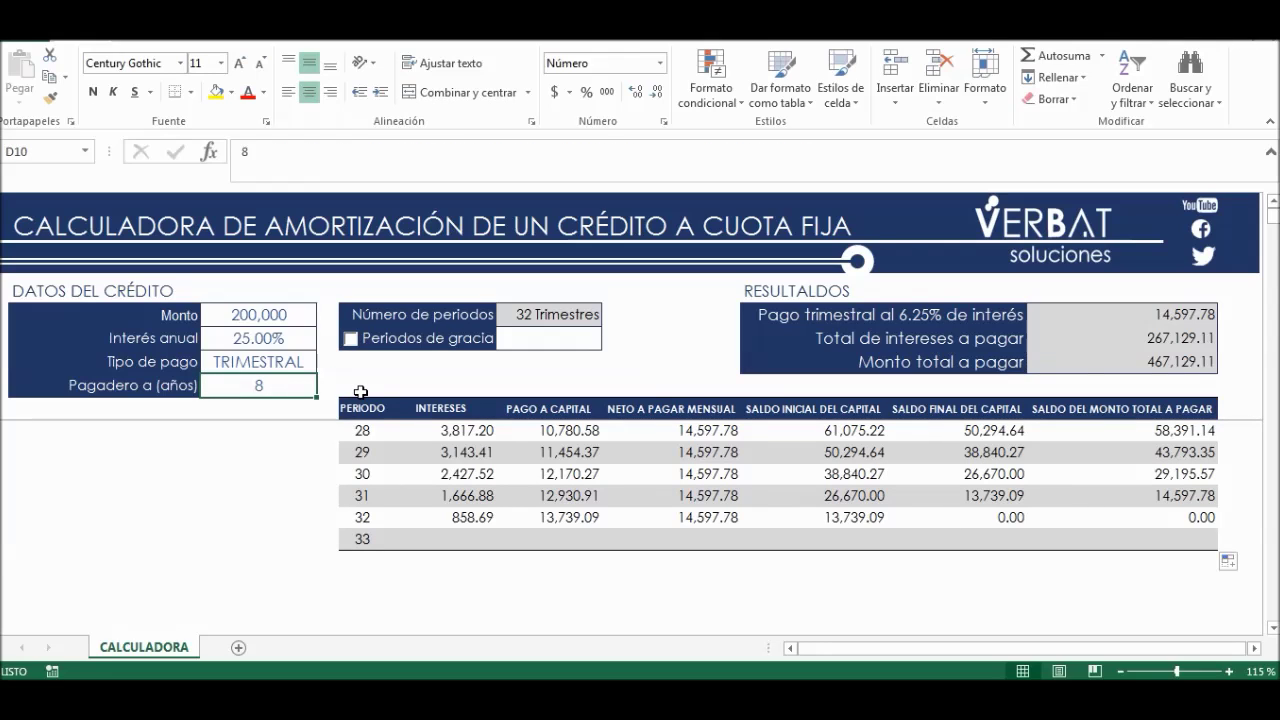
text(5)
key(Return)
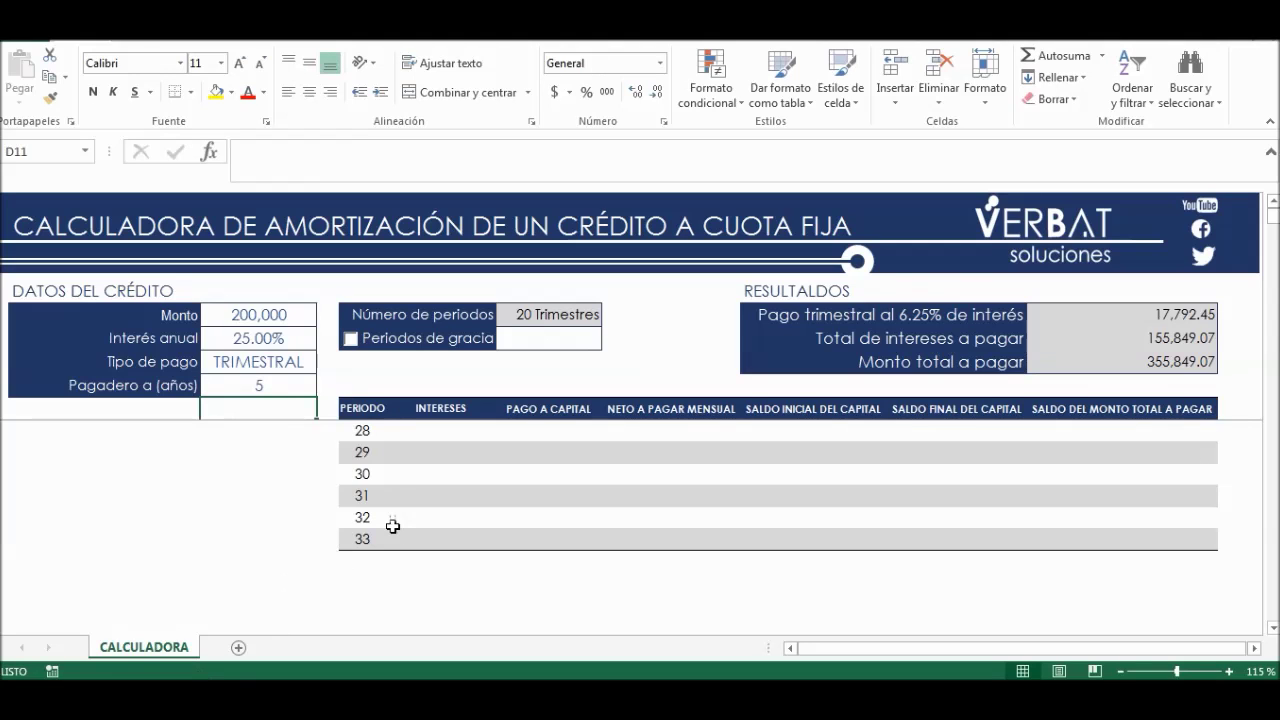
Delete the unused rows of periods 21 to 33 from the amortization table and review the remaining rows up to period 1.
scroll(394, 531, up, 6)
scroll(402, 543, down, 4)
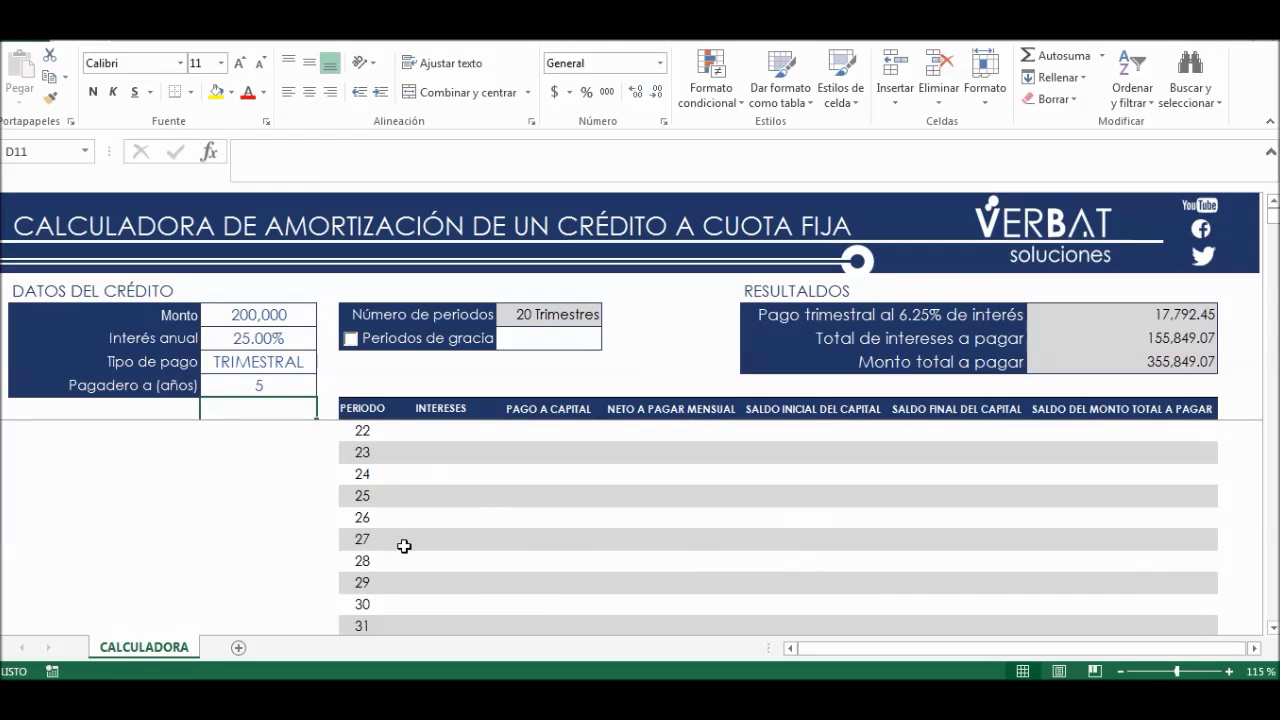
scroll(402, 543, up, 1)
drag(341, 474, 335, 438)
key(shift+F10)
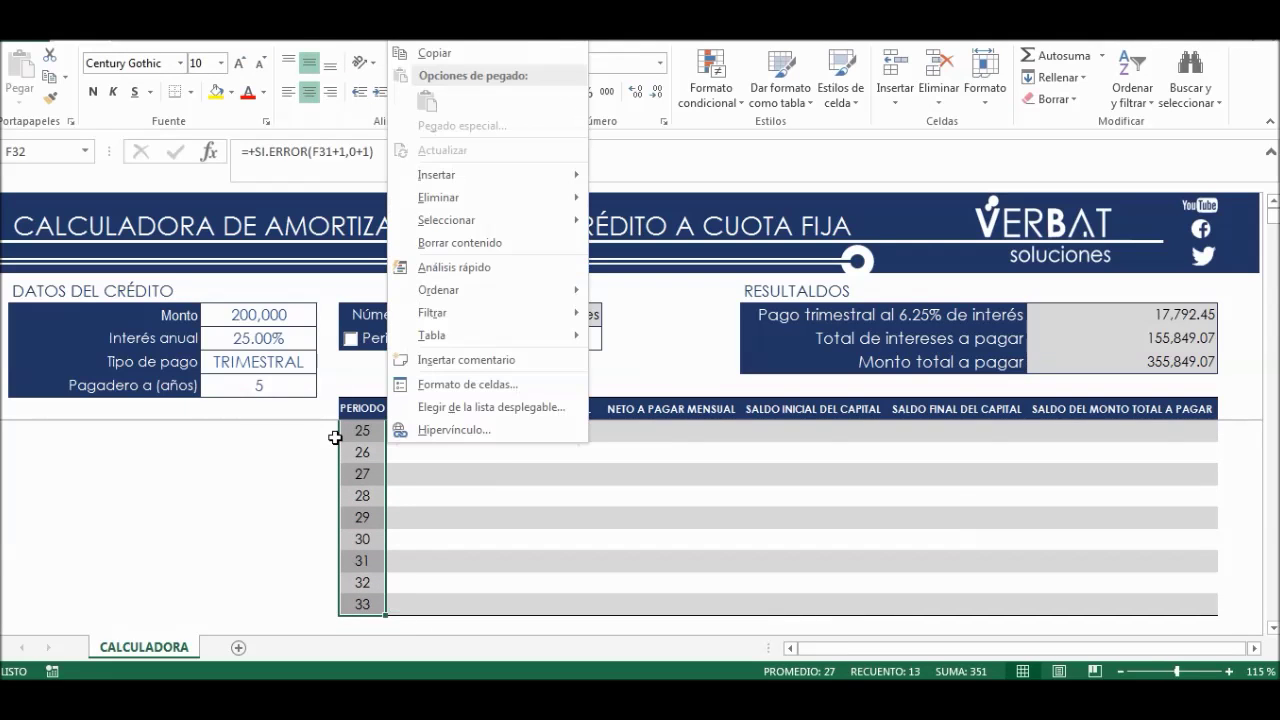
mouse_move(474, 200)
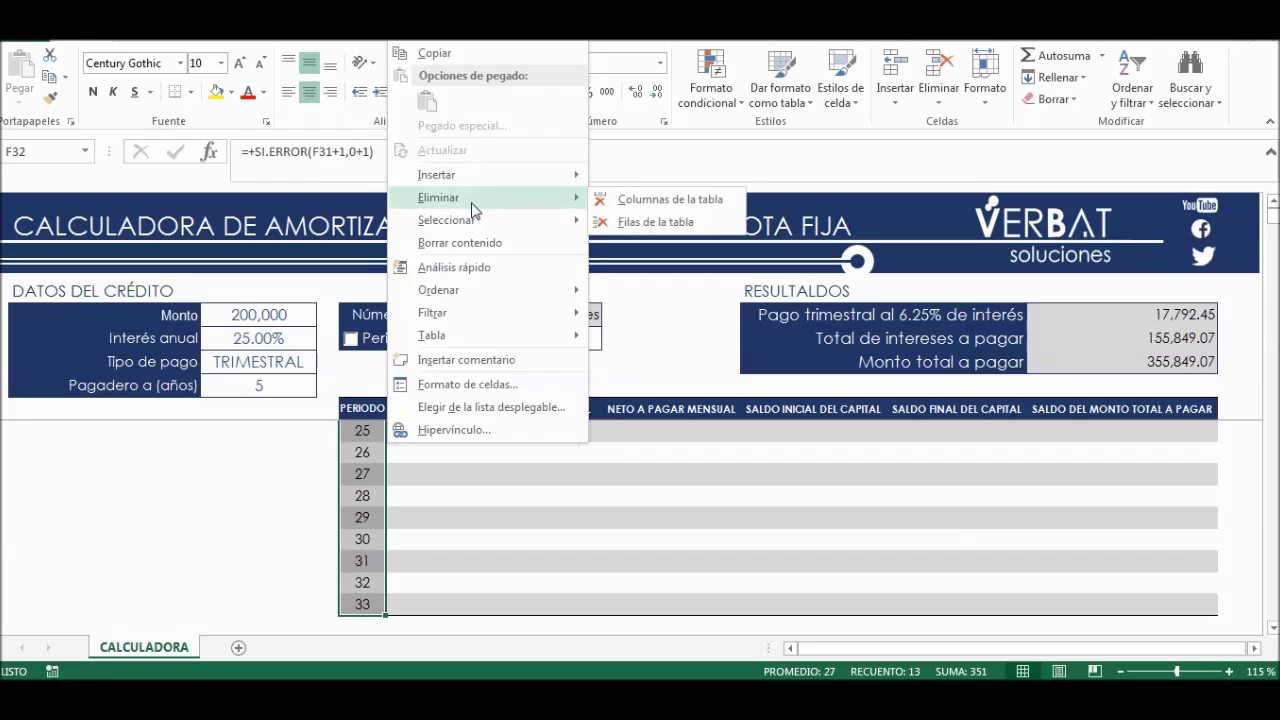
click(659, 230)
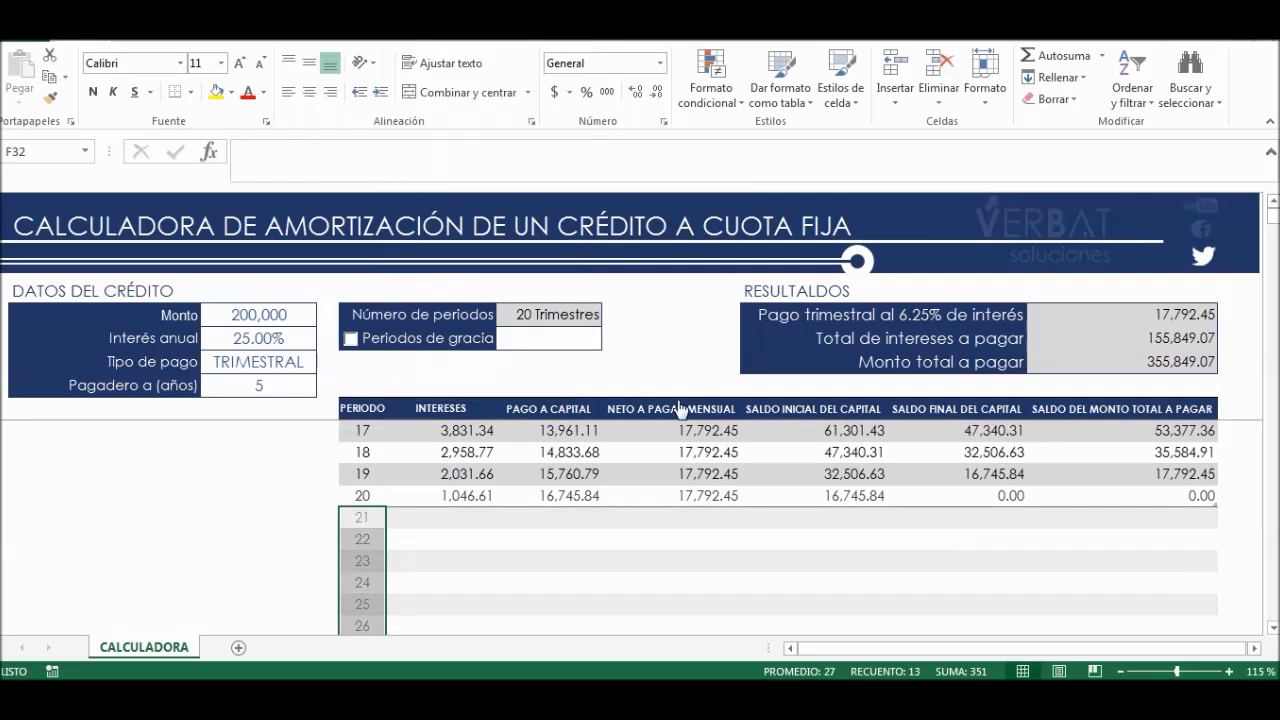
scroll(823, 486, up, 1)
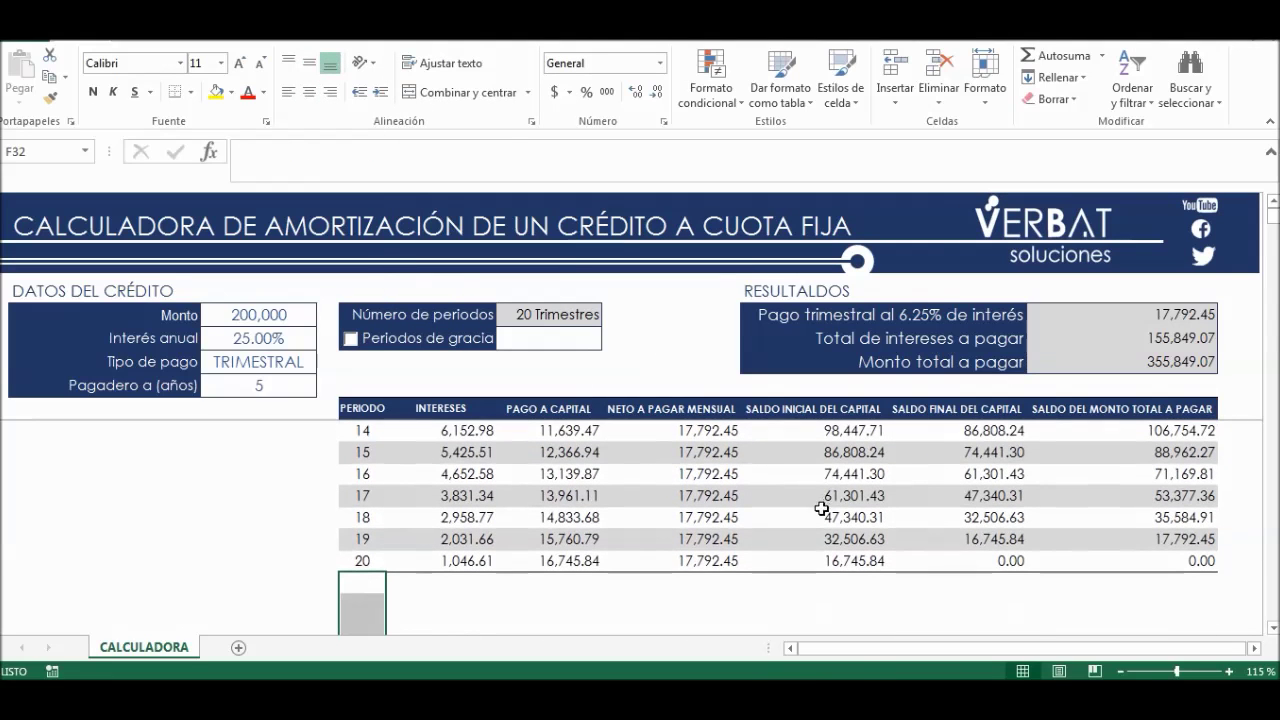
click(572, 514)
scroll(597, 554, up, 5)
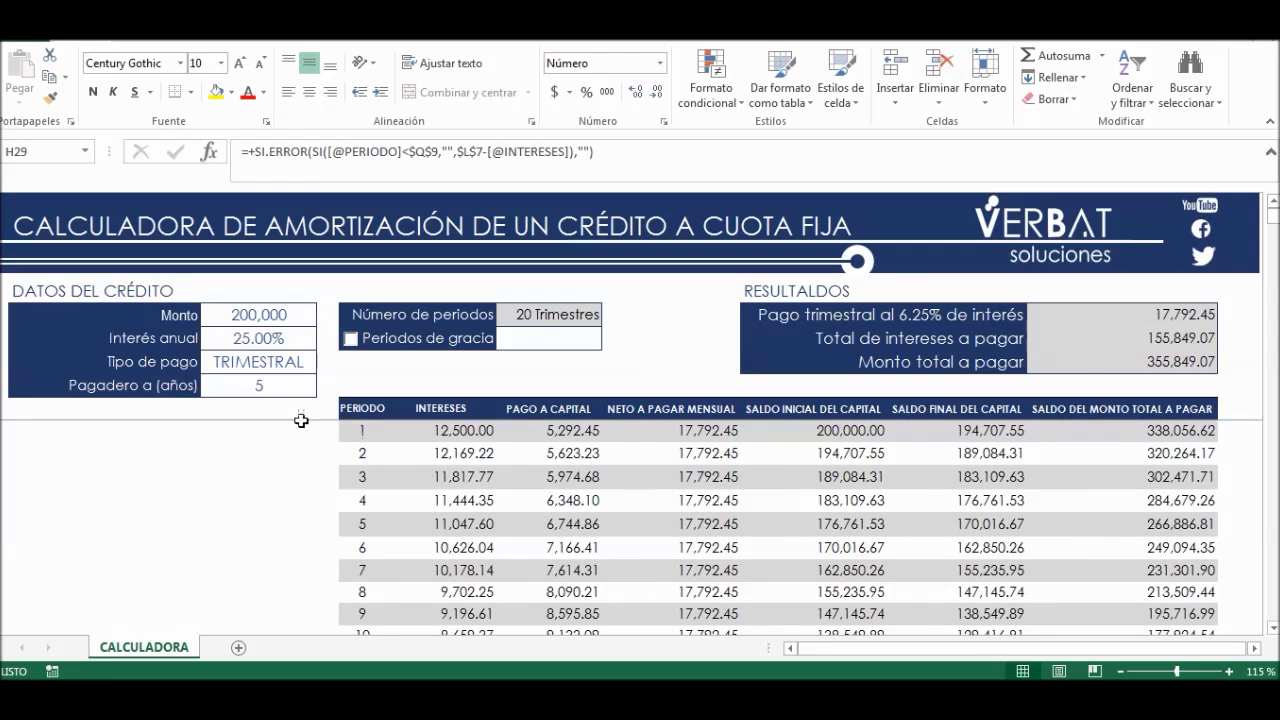
Set Pagadero a (años) to 6 for the quarterly credit.
click(279, 367)
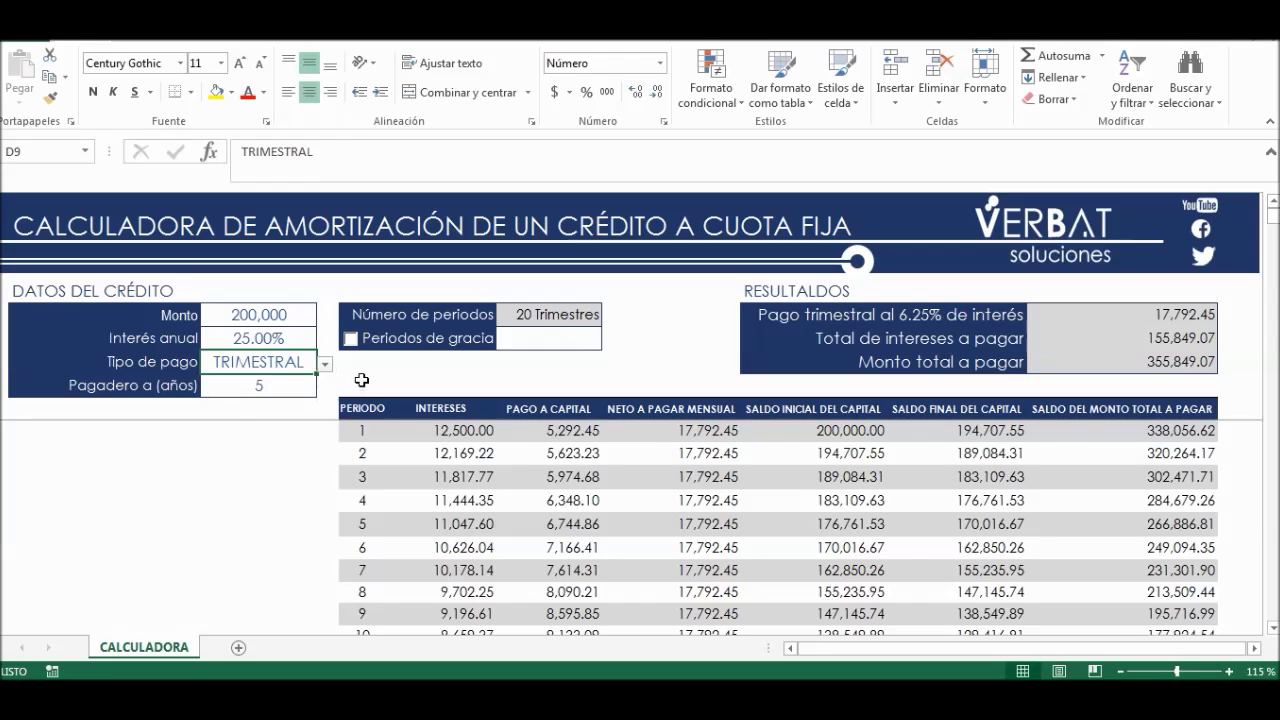
click(285, 387)
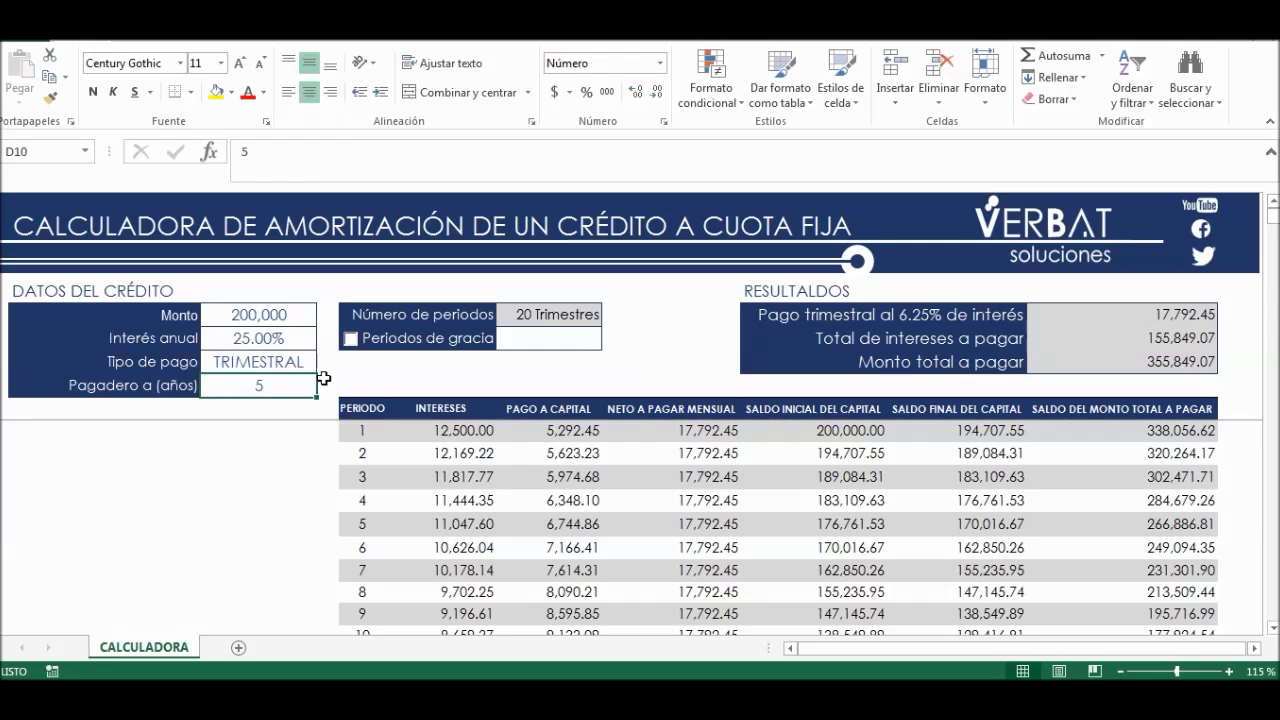
text(6)
key(Return)
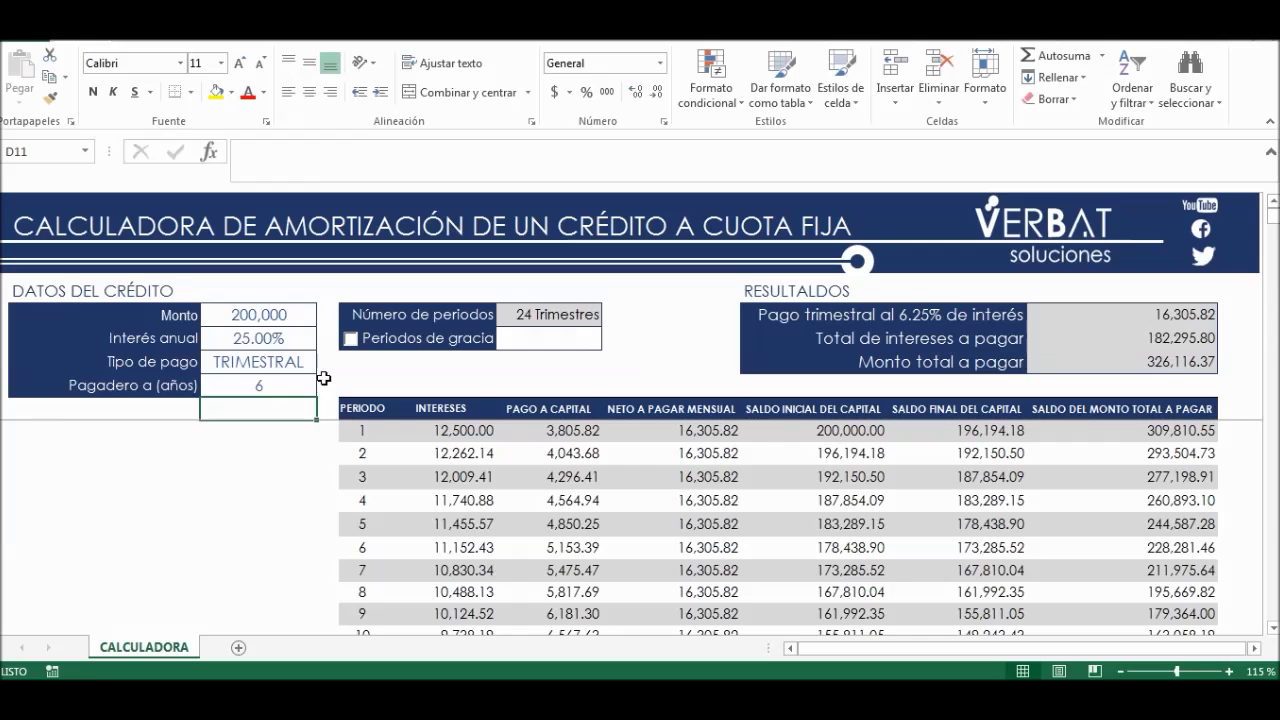
Set Pagadero a (años) to 2 for the quarterly credit.
key(Up)
text(2)
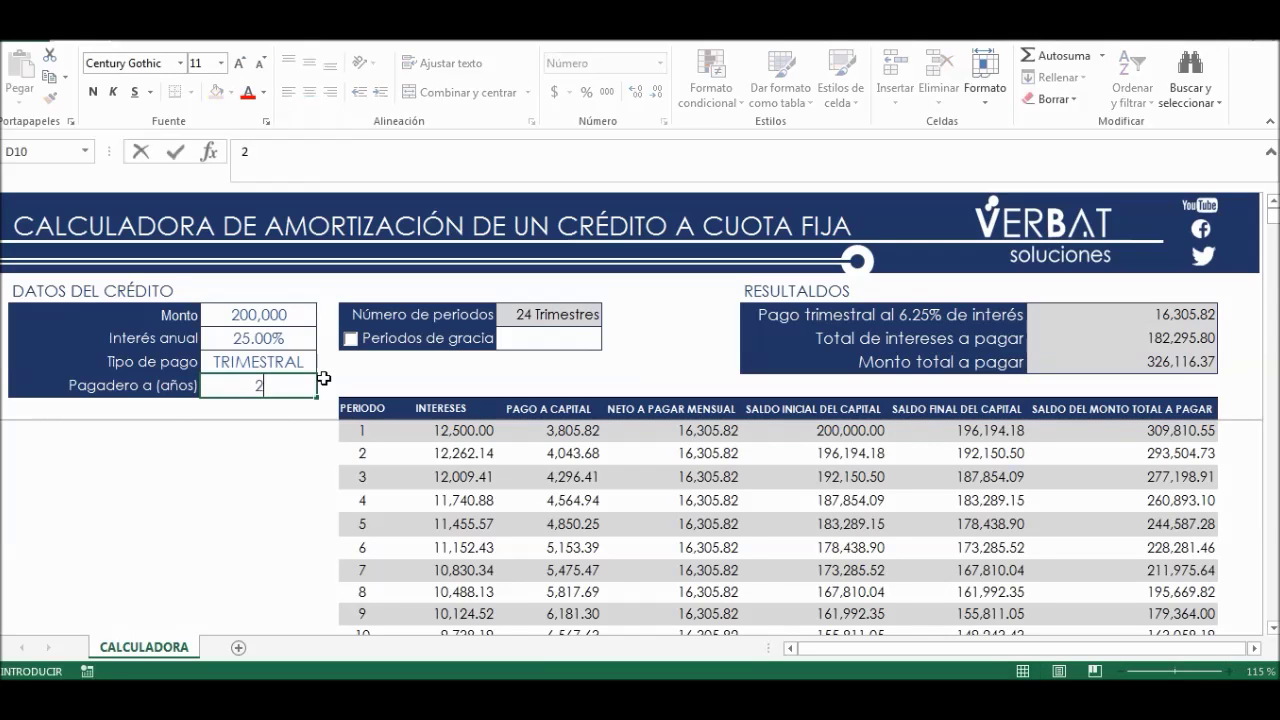
key(Return)
Examine the INTERESES column from period 1 down to the period 9 row and return to the period 1 interest.
key(Down)
key(Right)
key(Right)
key(Right)
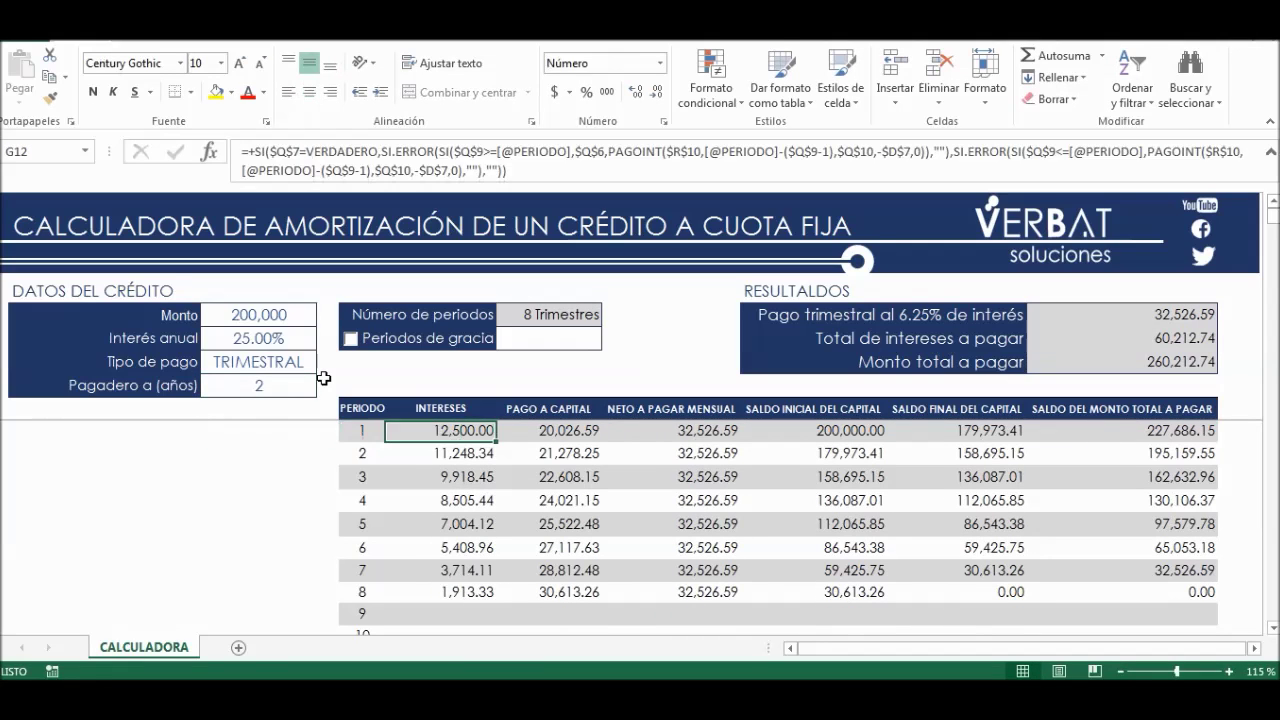
key(Down)
key(Up)
key(Up)
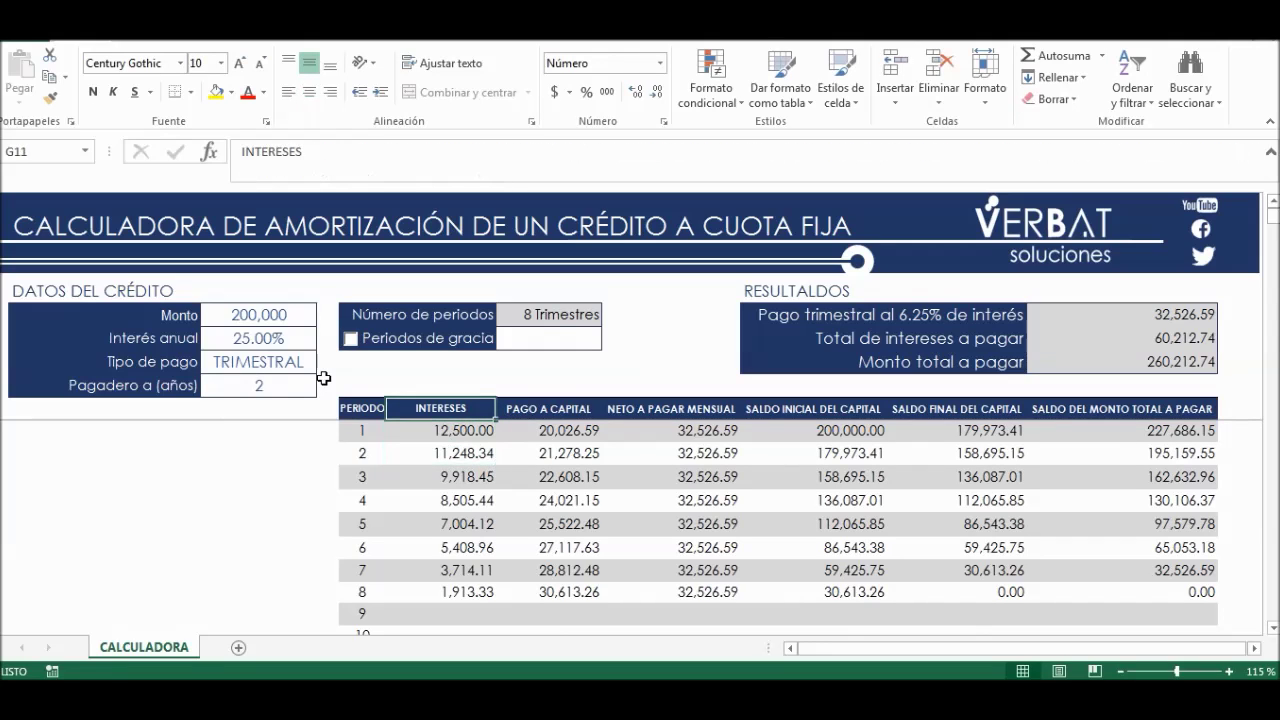
key(Down)
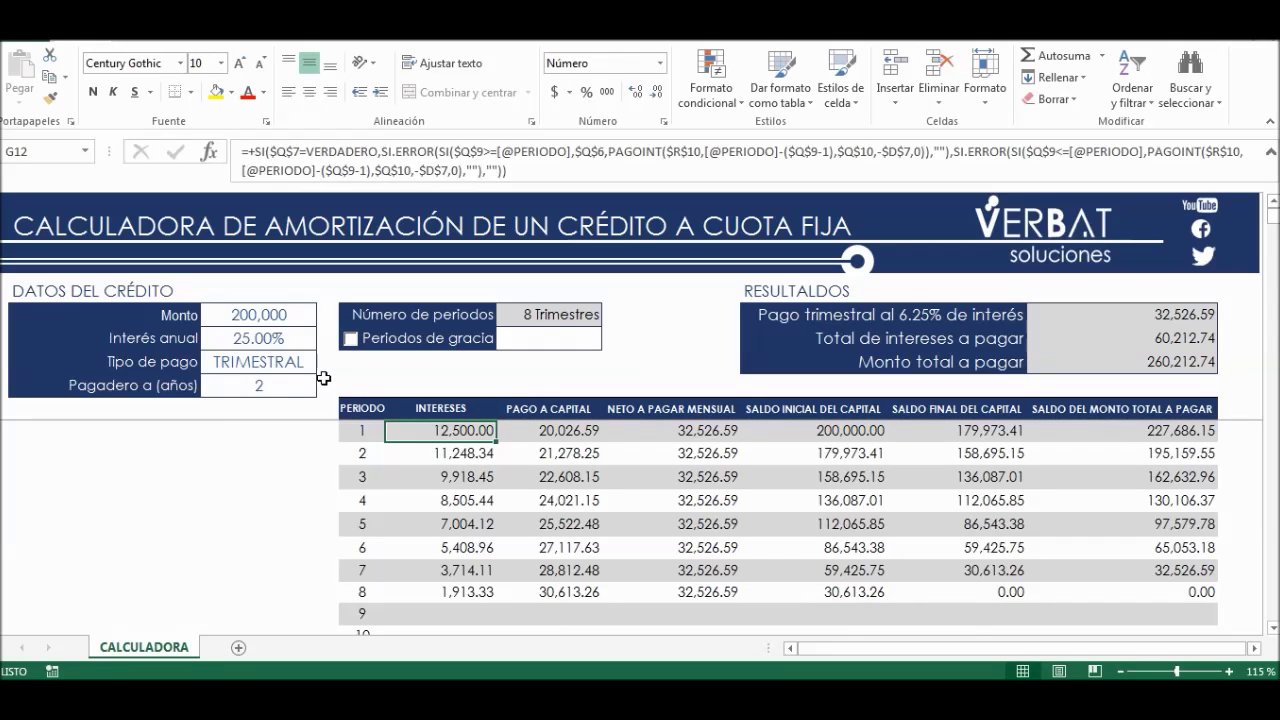
key(Down)
key(Down)
key(Down)
key(Down)
key(Down)
key(Down)
key(Down)
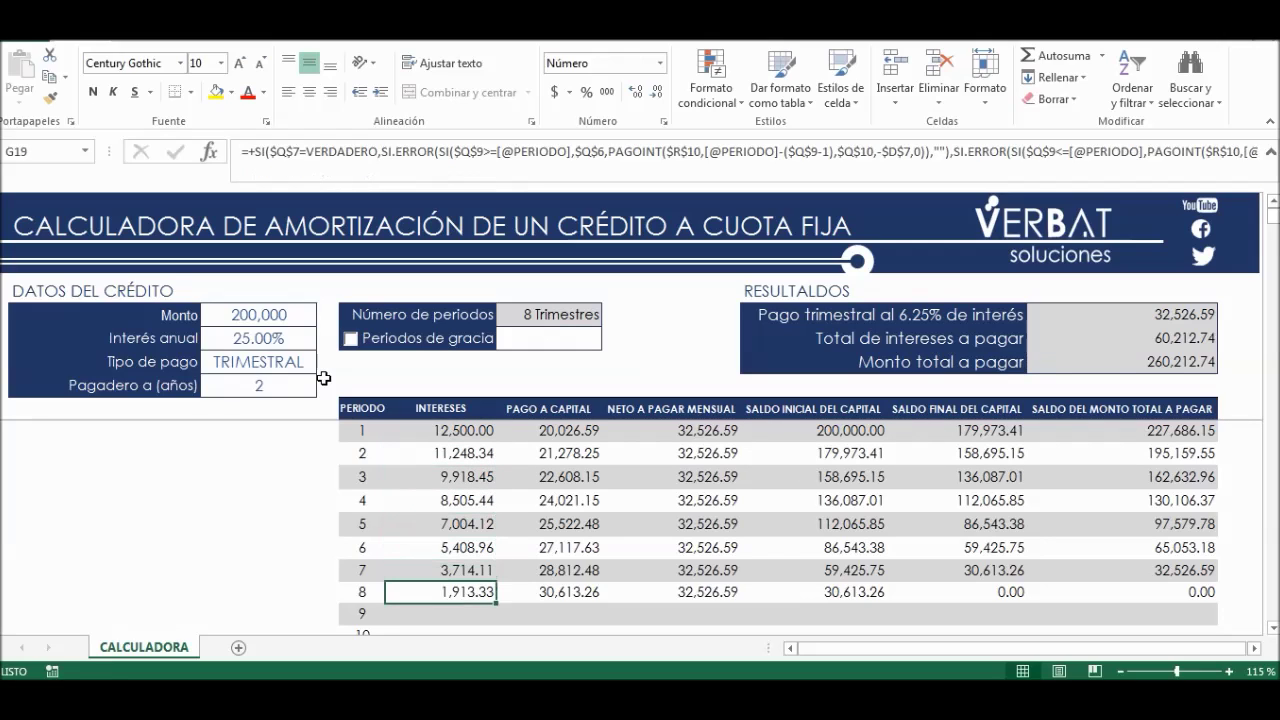
key(Down)
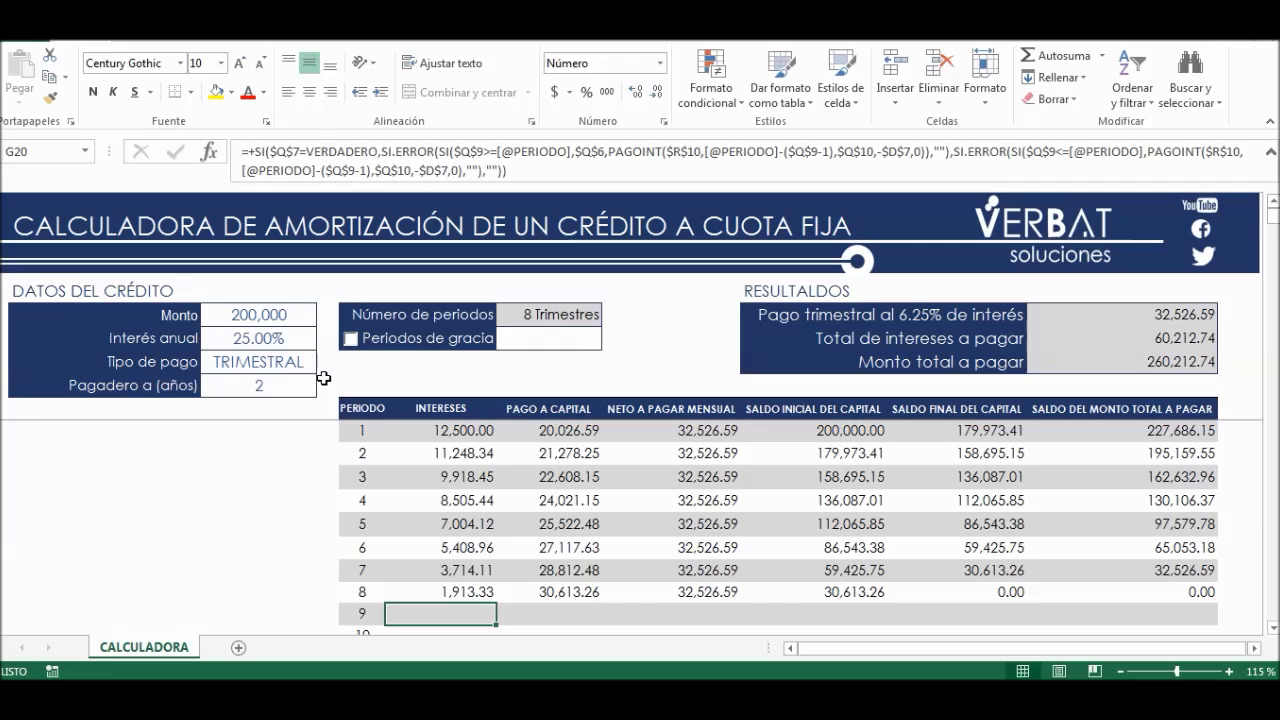
key(Up)
key(Up)
key(Up)
key(Up)
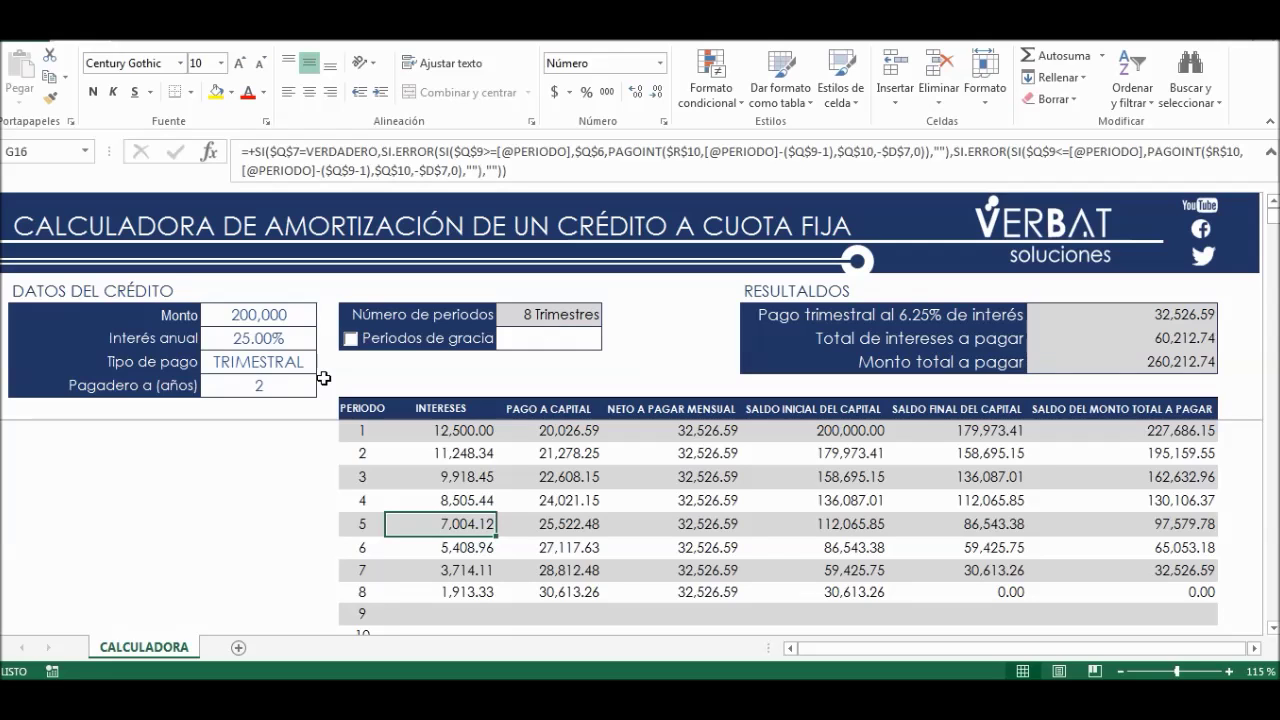
key(Up)
key(Up)
key(Up)
key(Up)
key(Up)
key(Down)
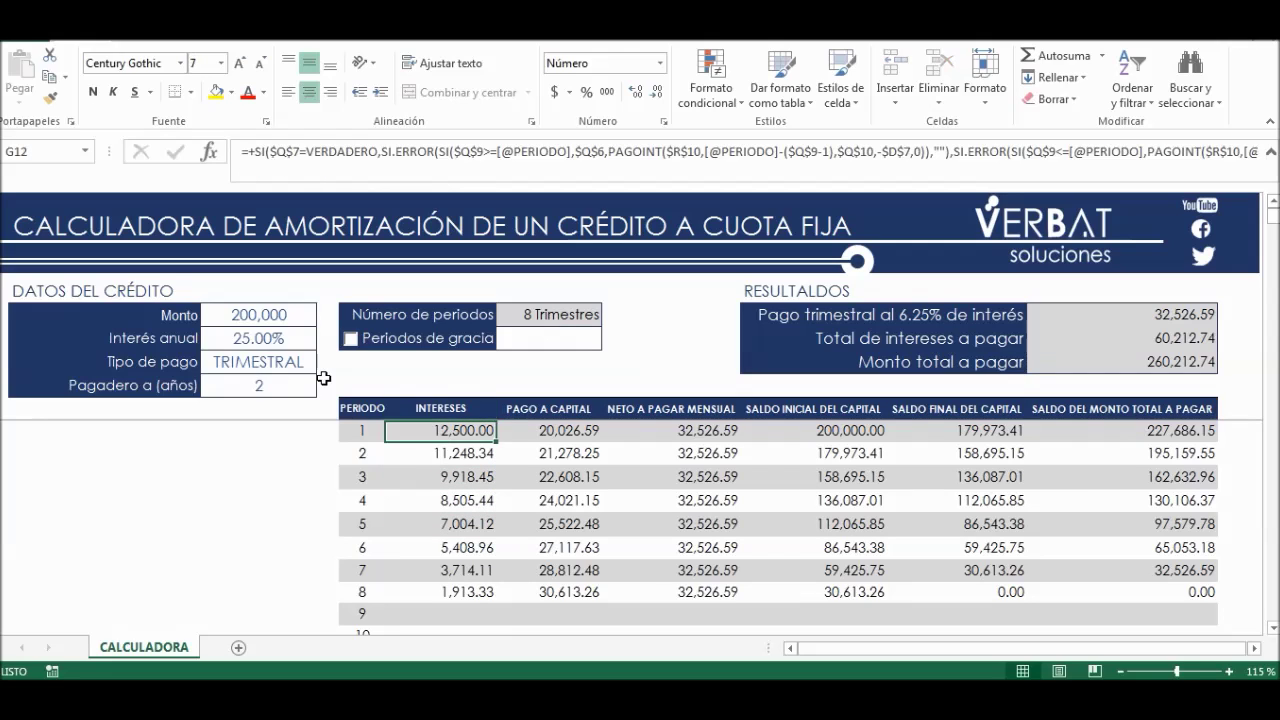
Enable Periodos de gracia and set the number of grace periods to 3.
click(412, 350)
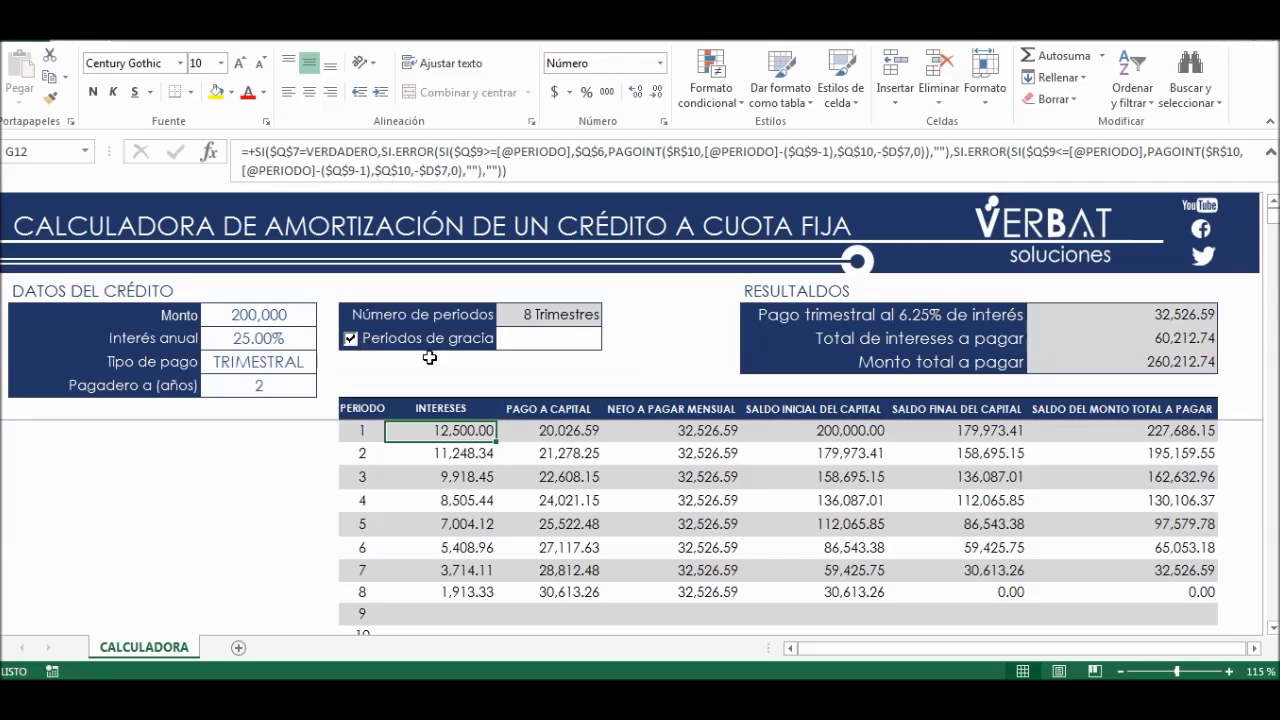
click(566, 347)
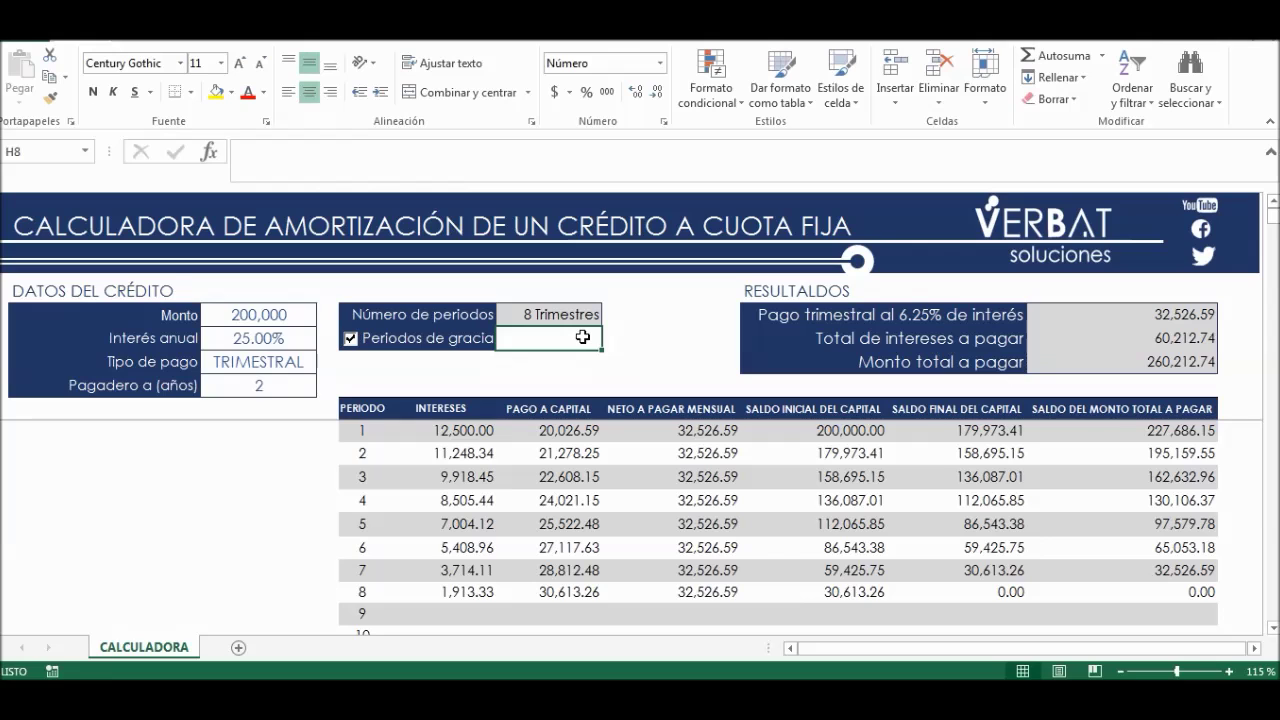
text(3)
key(Return)
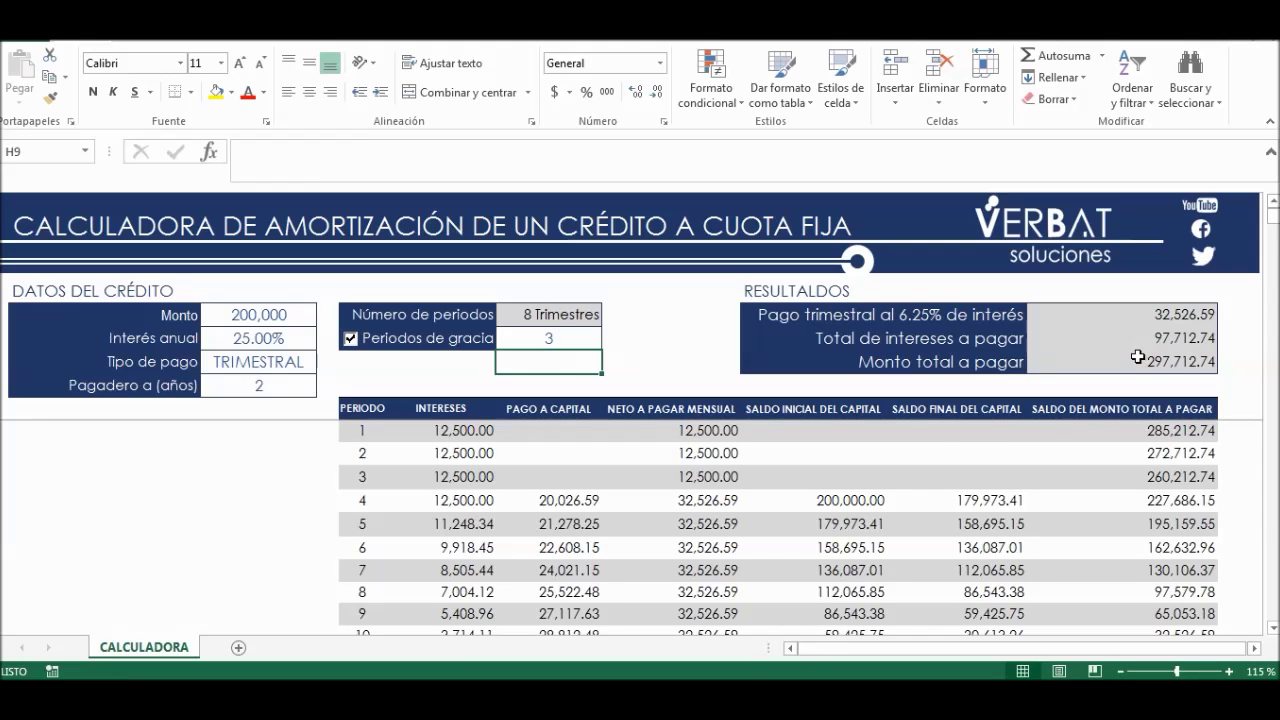
Undo the grace period entry to check the quarterly payment without it, and restore the 3 grace periods.
key(ctrl+z)
click(1165, 316)
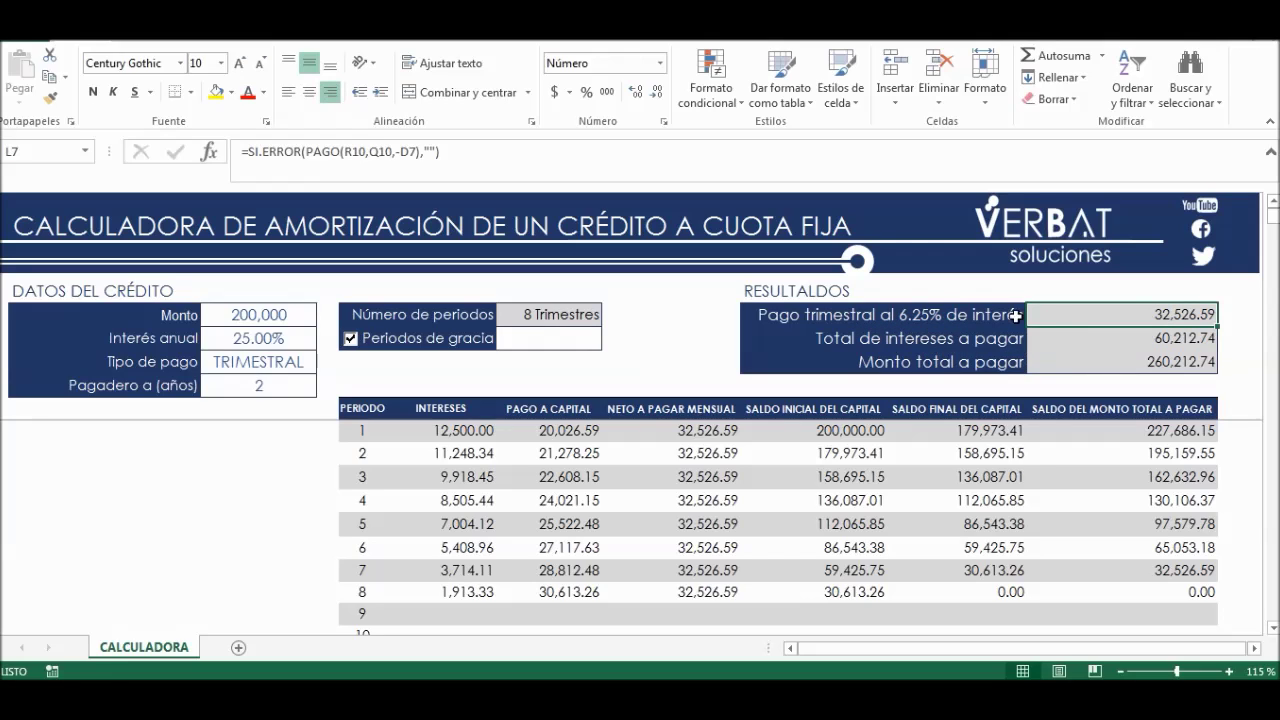
click(926, 318)
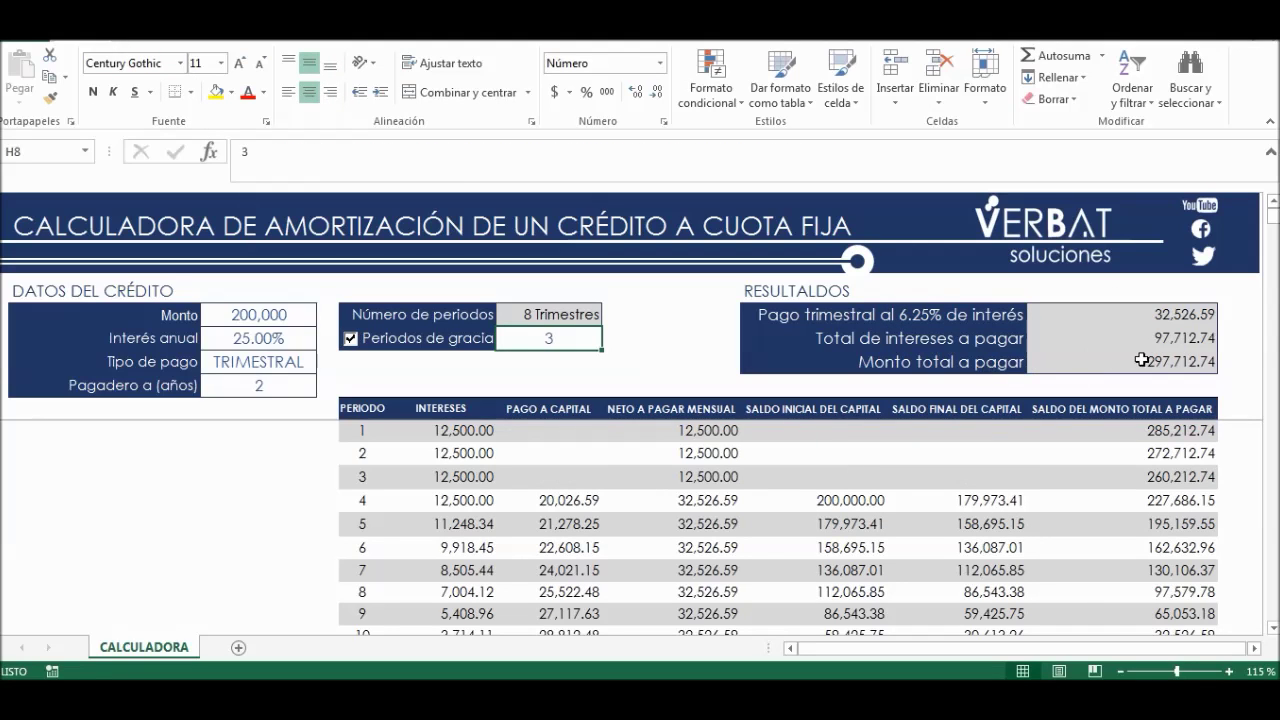
Check Total de intereses a pagar, and the INTERESES and PAGO A CAPITAL cells of period 1 under the grace periods.
click(1186, 342)
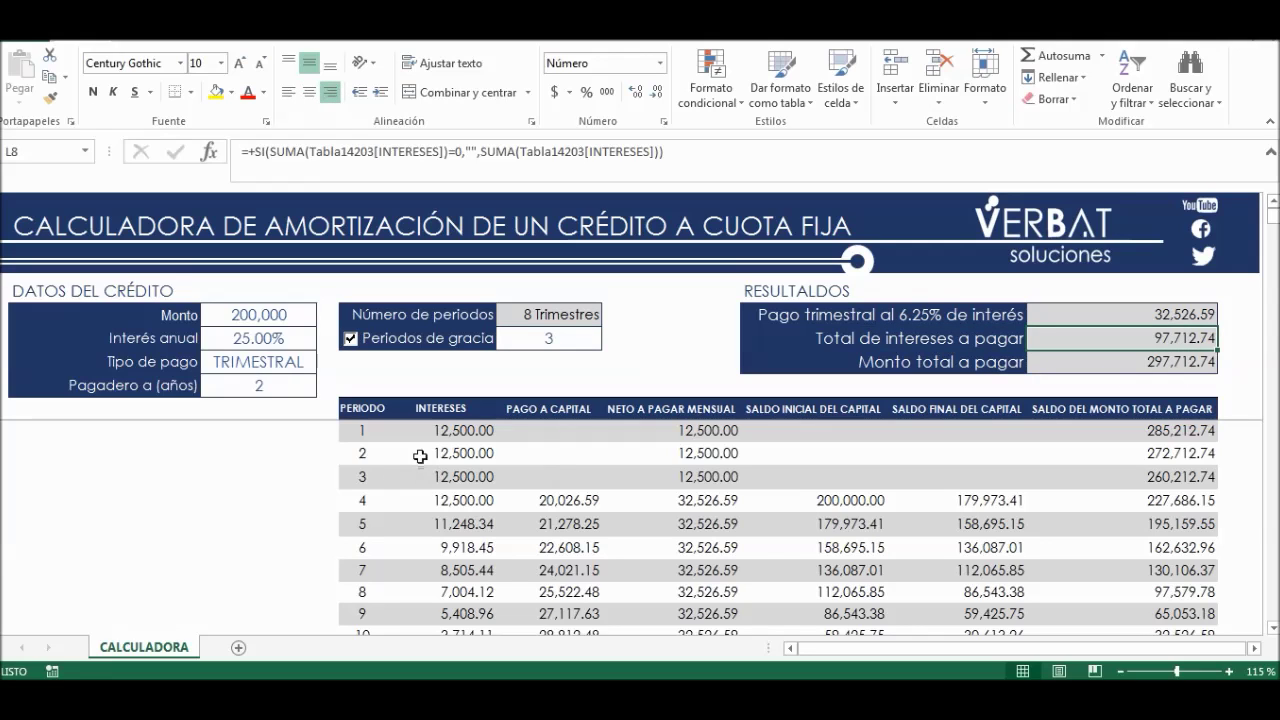
click(462, 432)
key(Right)
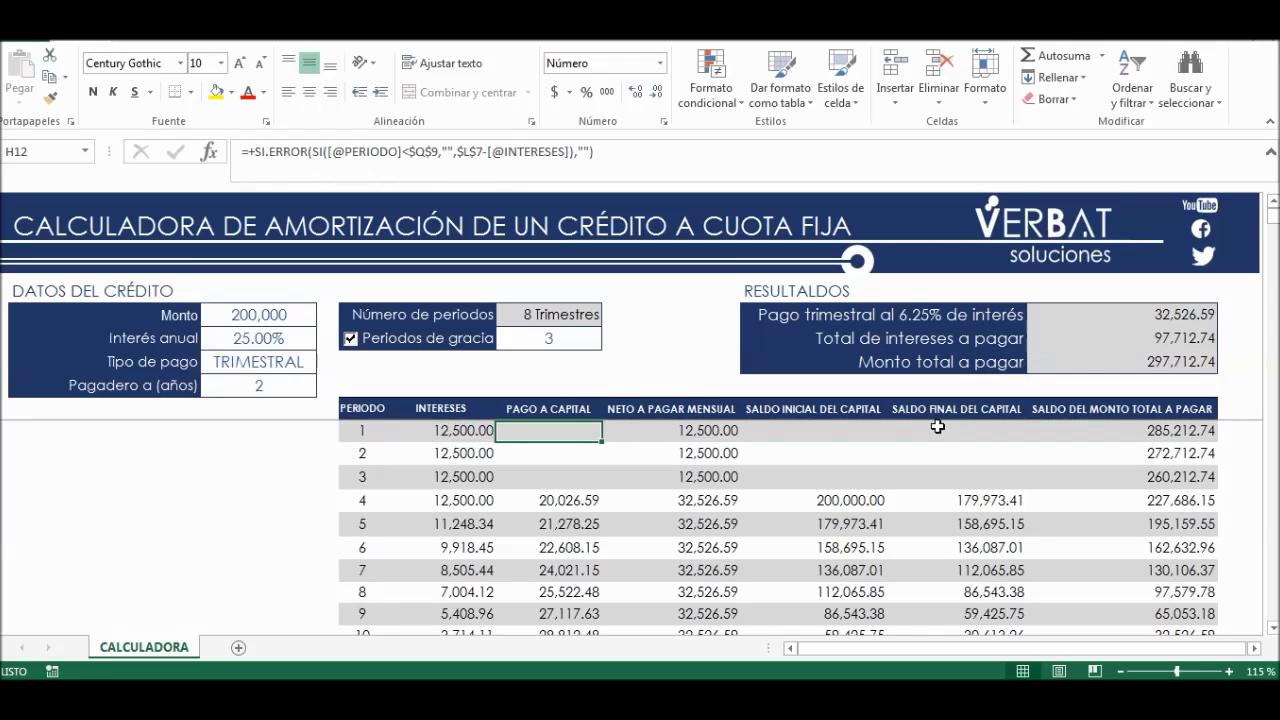
Examine the INTERESES and PAGO A CAPITAL cells across the 3 grace periods through the first capital payment in period 4.
key(Down)
key(Down)
key(Left)
key(Up)
key(Up)
key(Down)
key(Down)
key(Right)
key(Up)
key(Up)
key(Up)
key(Down)
key(Down)
key(Down)
key(Down)
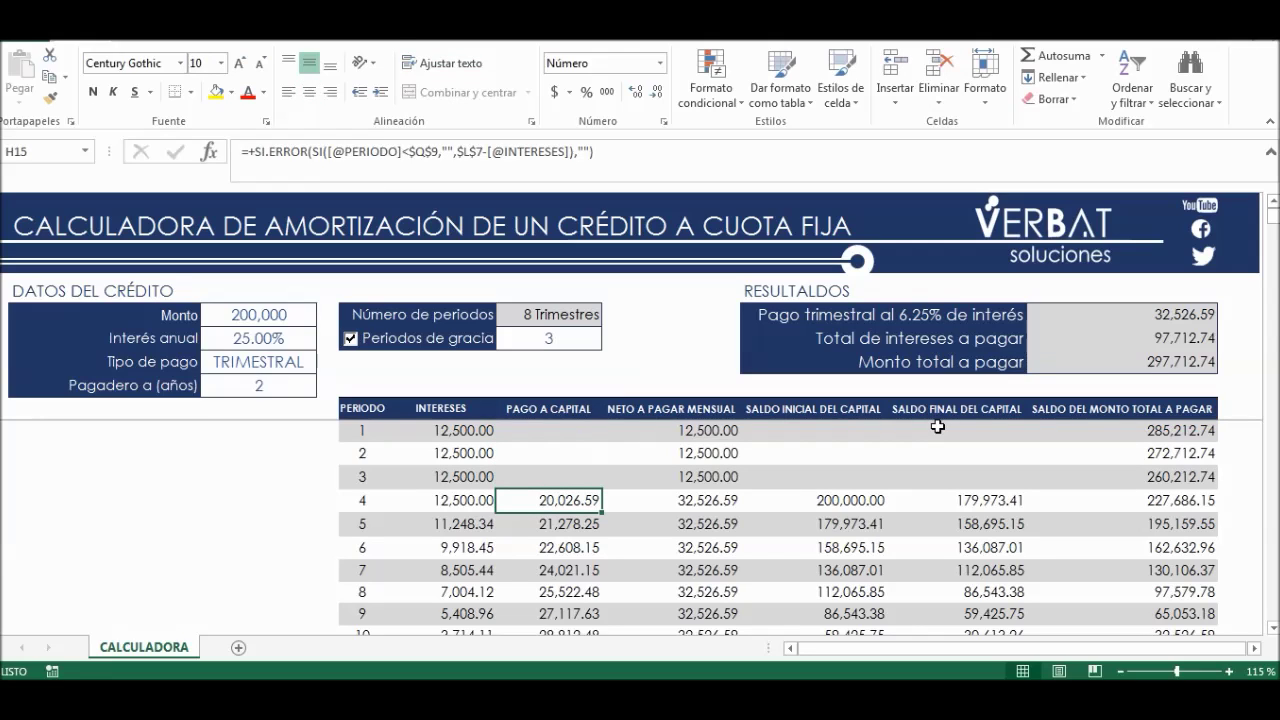
Check Total de intereses a pagar and Monto total a pagar for the quarterly loan with grace periods.
click(1148, 338)
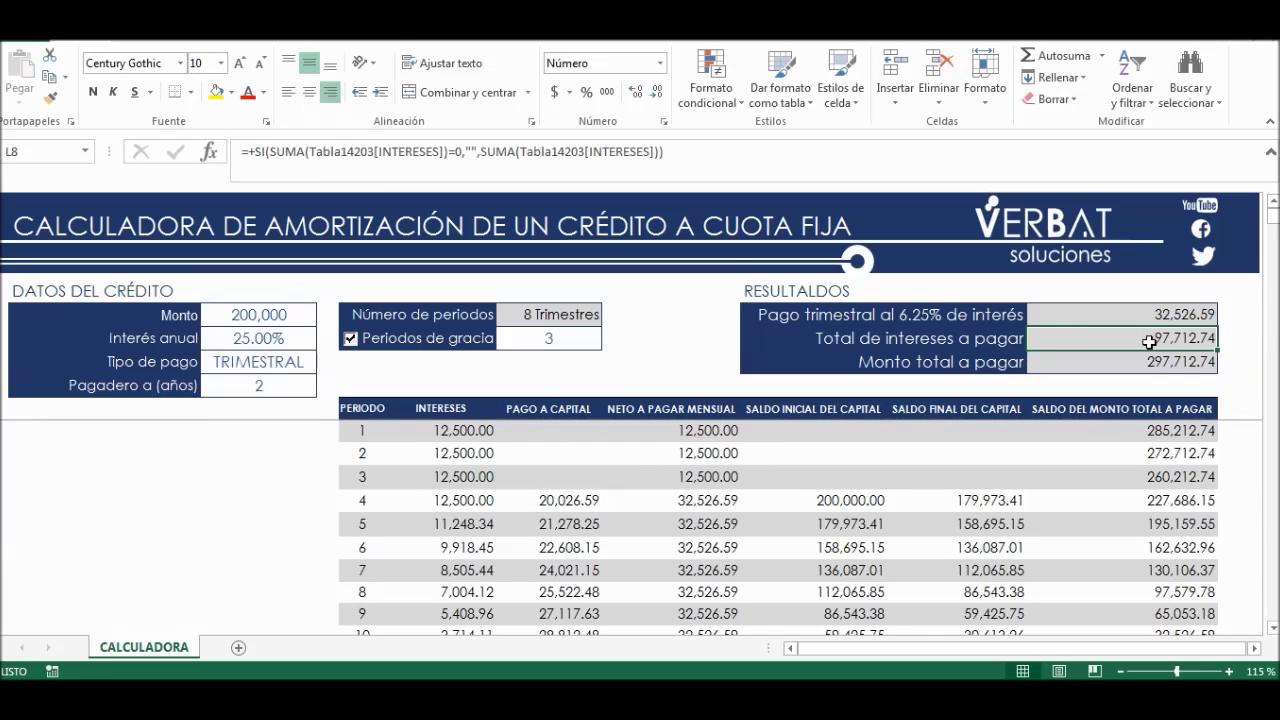
click(1149, 368)
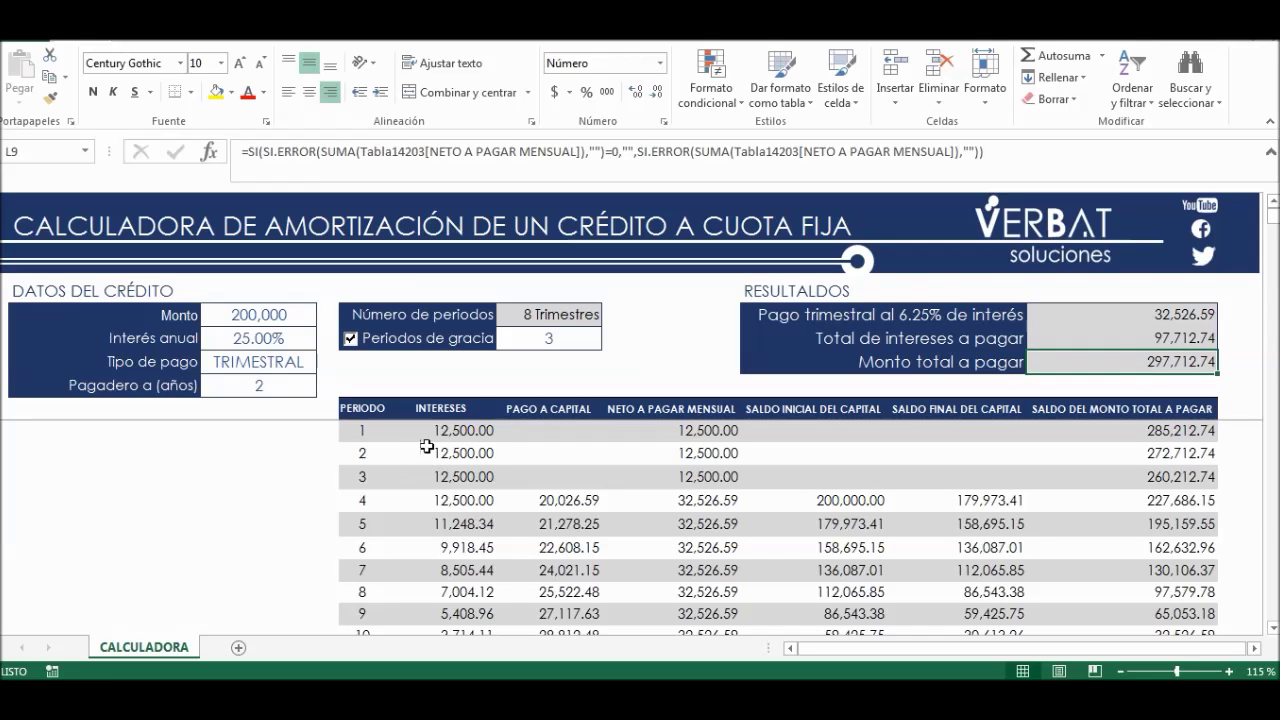
scroll(598, 480, down, 2)
scroll(520, 434, up, 2)
Set Tipo de pago to MENSUAL.
click(296, 364)
click(325, 364)
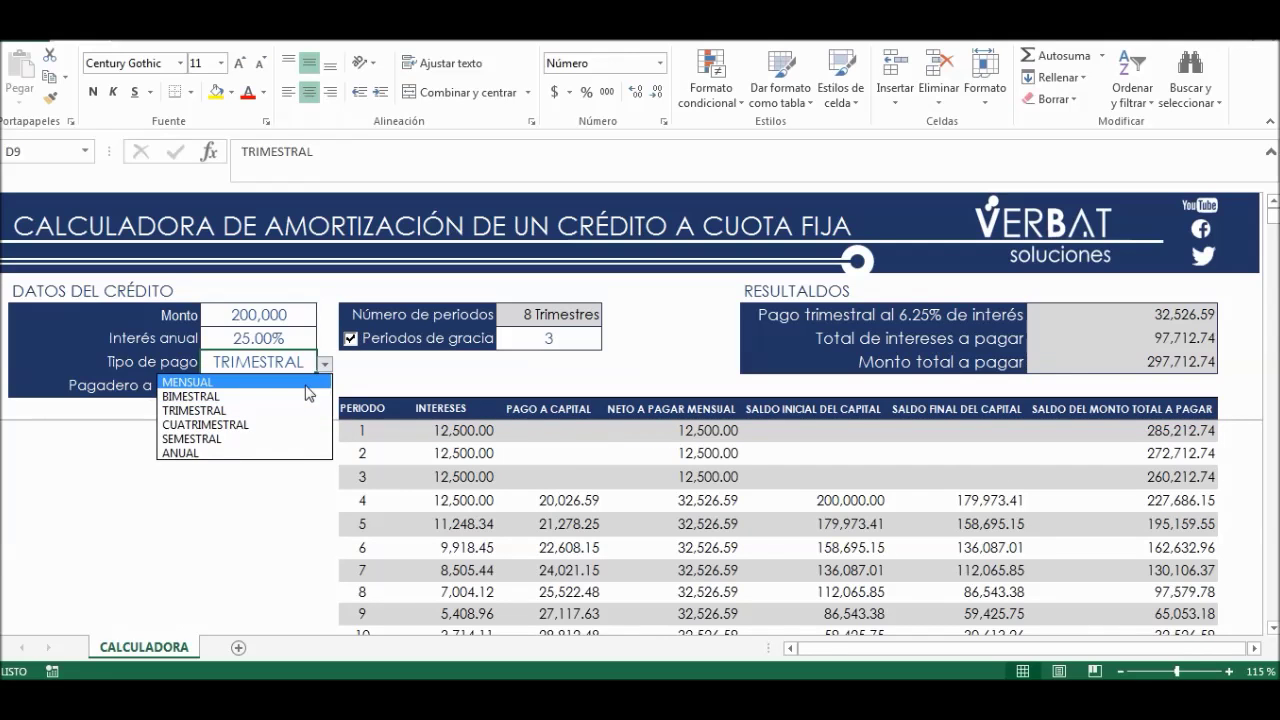
click(188, 382)
Extend the amortization table from period 20 down to period 29 to cover all monthly payments.
scroll(628, 524, down, 5)
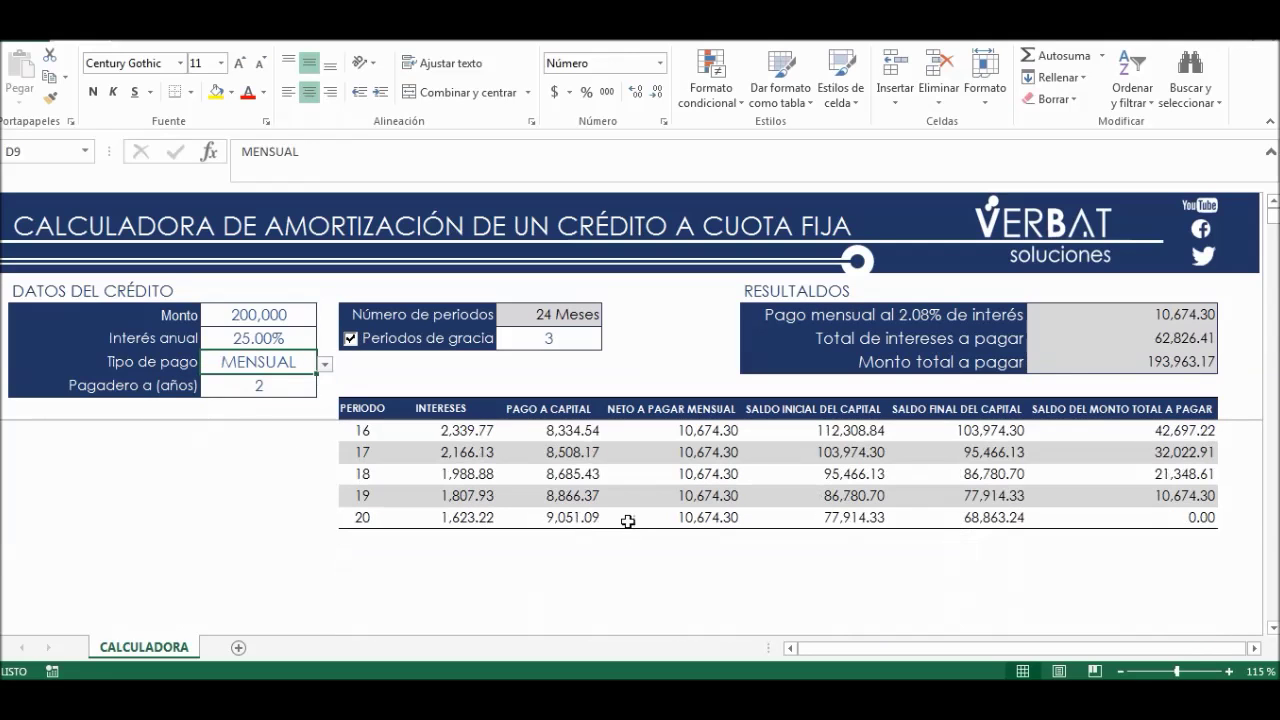
click(1155, 517)
drag(1220, 530, 1219, 619)
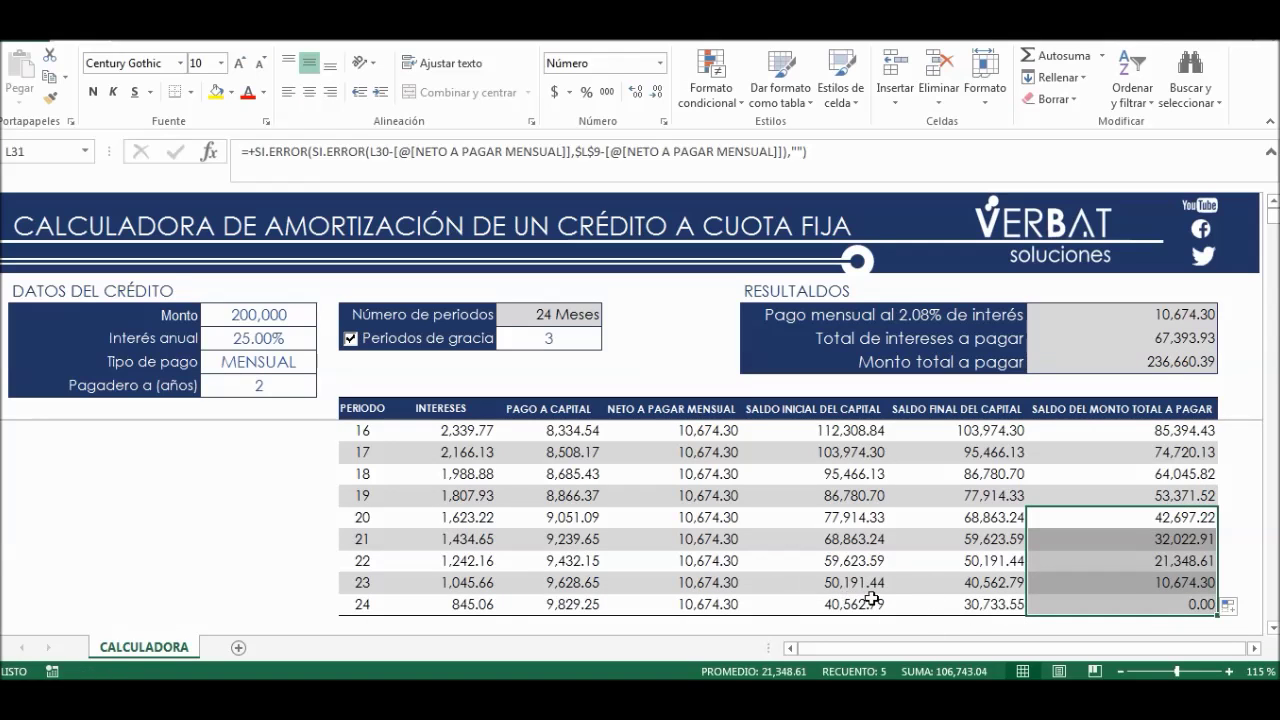
drag(1215, 612, 1217, 625)
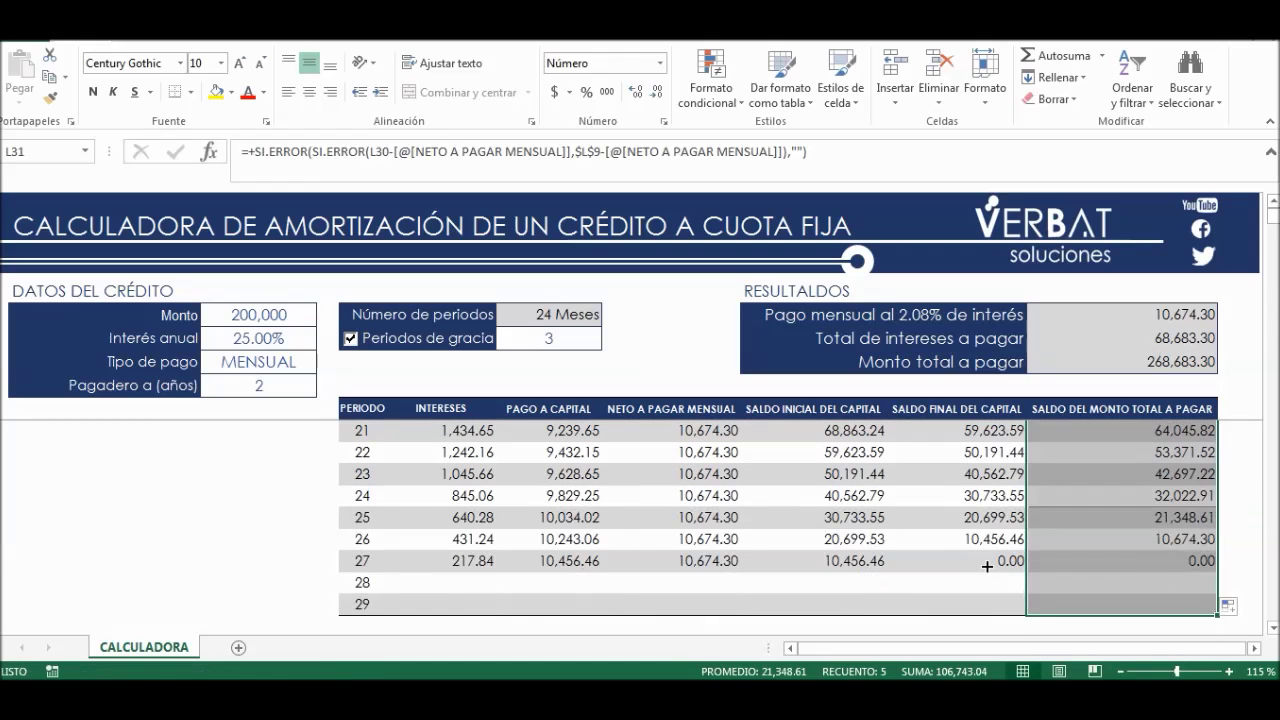
click(718, 580)
Set Interés anual to 12%.
scroll(428, 596, up, 7)
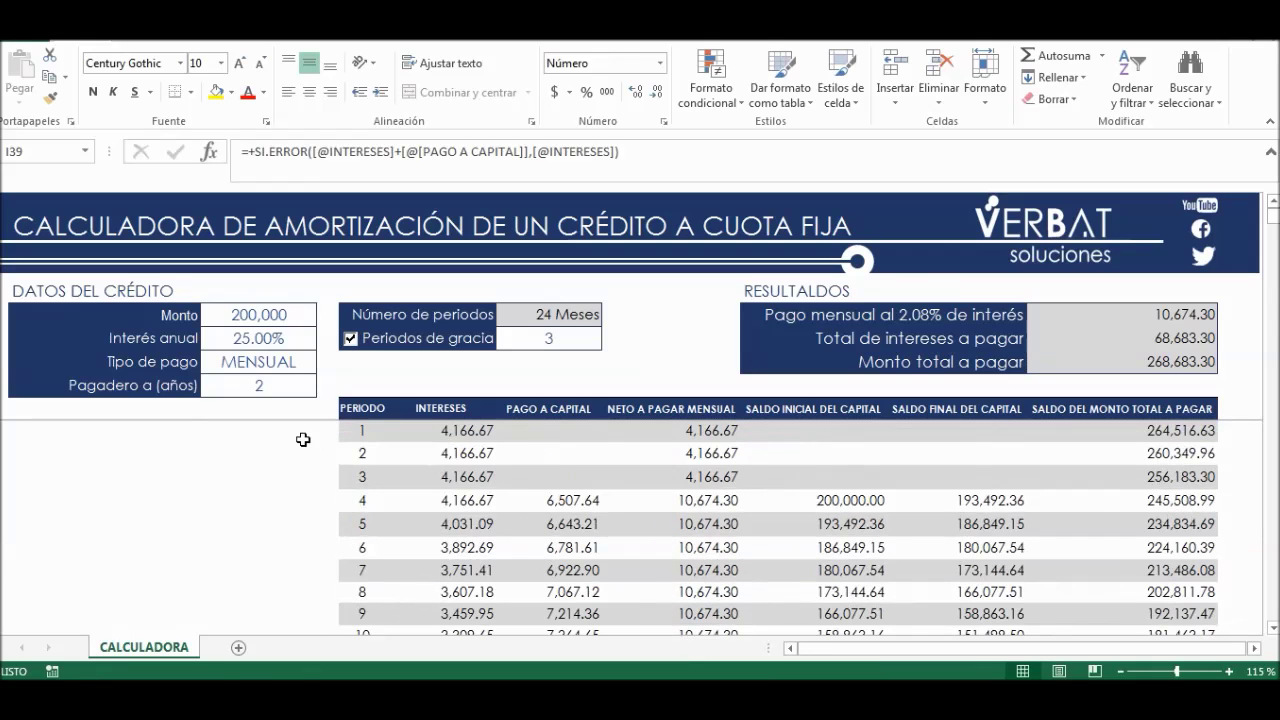
click(258, 337)
text(12)
key(Return)
key(Up)
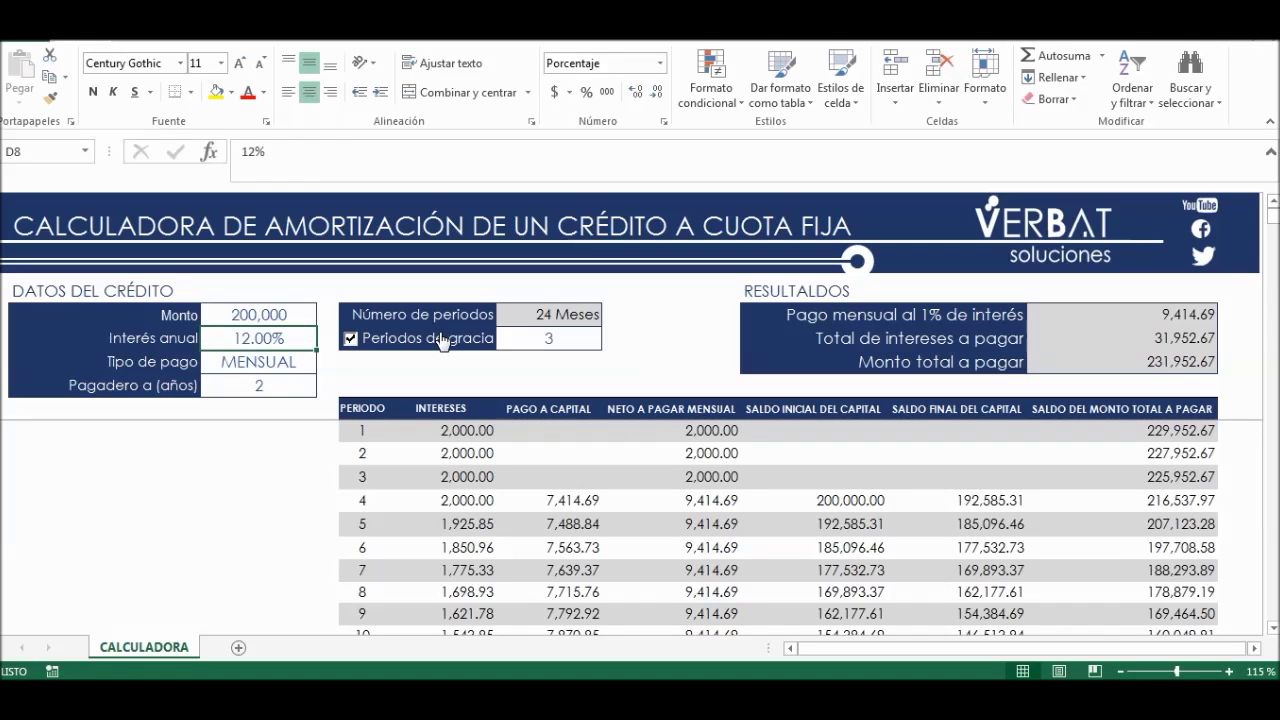
Check the periodic interest rate in the Pago mensual label of the results, and the loan's Monto.
key(Left)
key(Right)
key(Right)
key(Right)
key(Right)
key(Right)
key(Right)
key(Right)
key(Right)
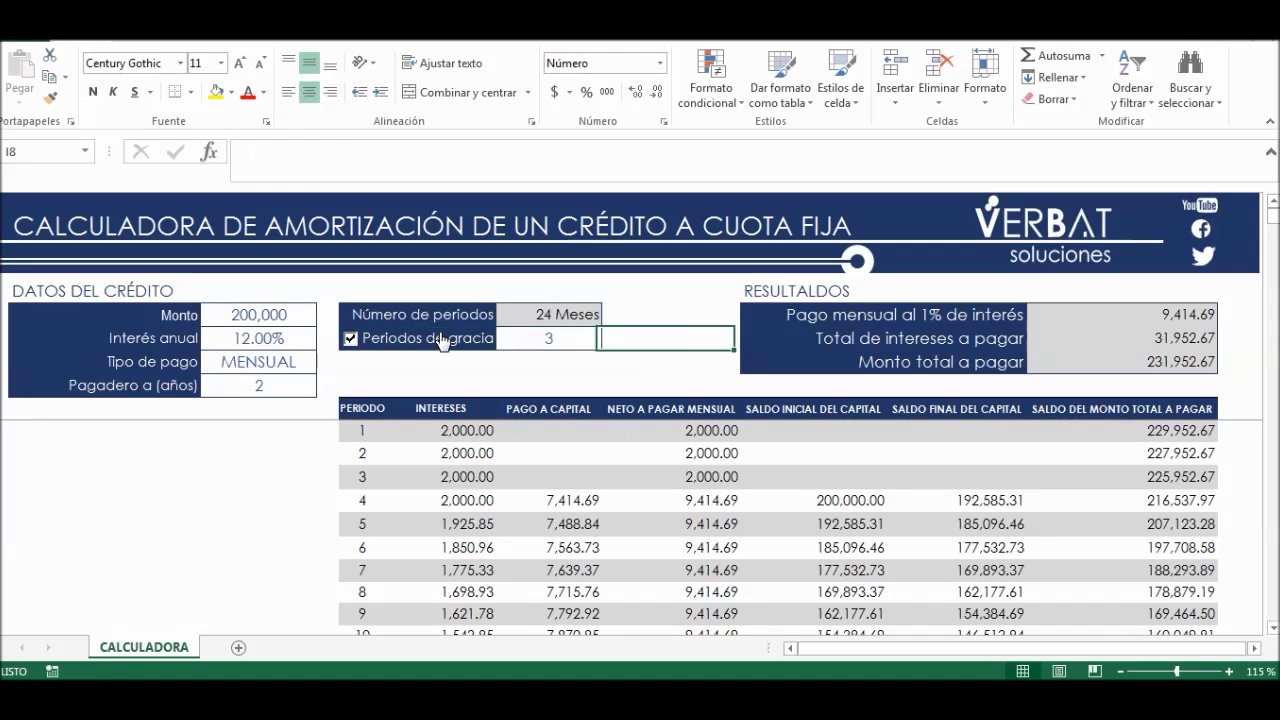
key(Up)
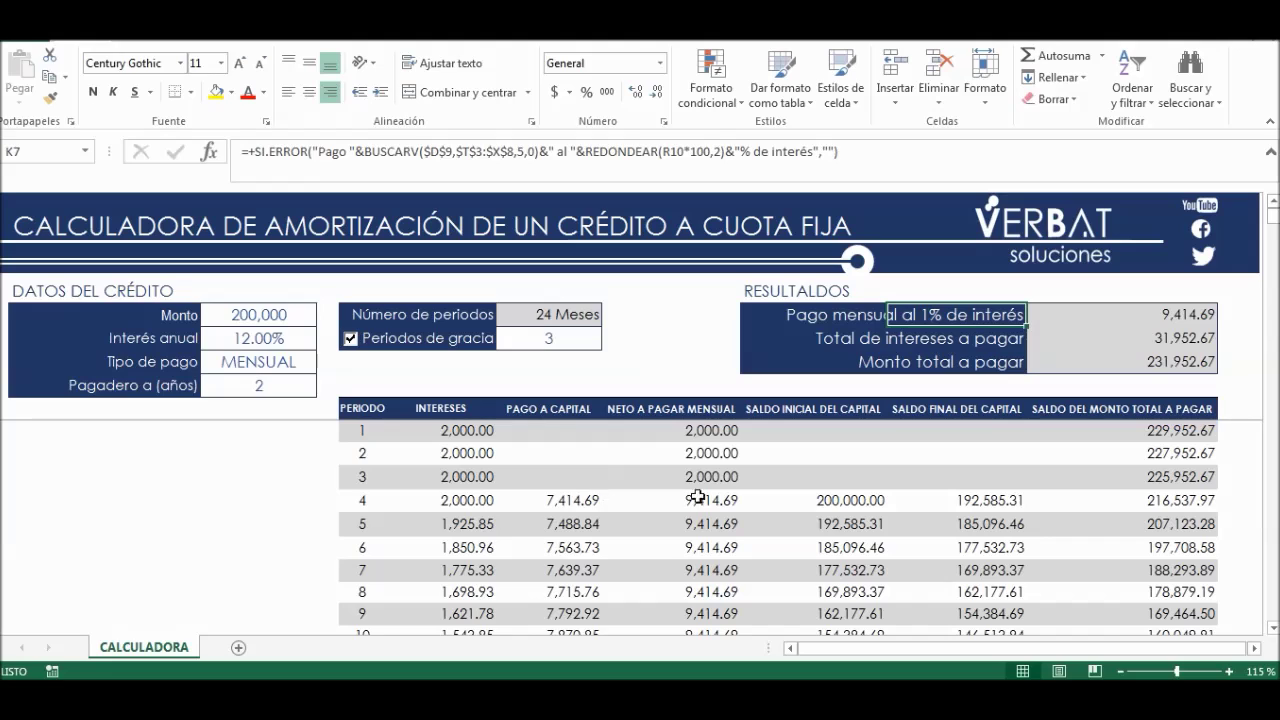
click(278, 320)
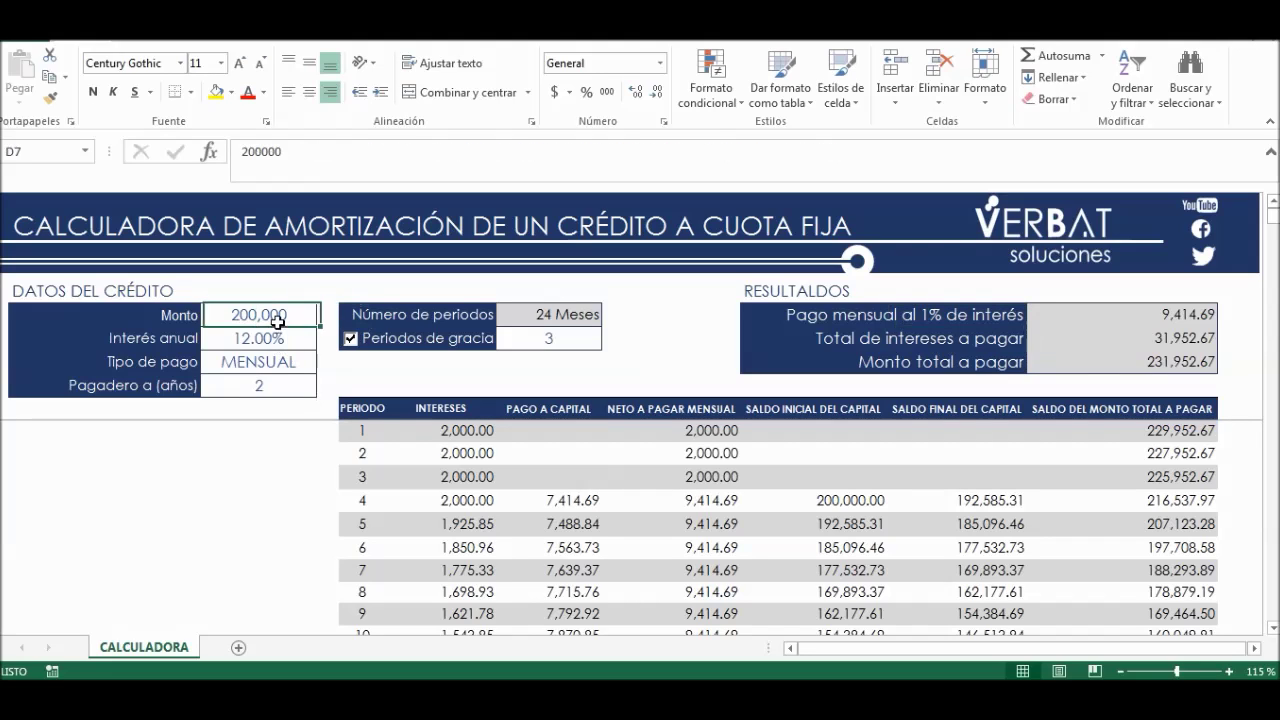
Examine the INTERESES cells of grace periods 1 to 3 and the PAGO A CAPITAL cell of period 4.
click(590, 505)
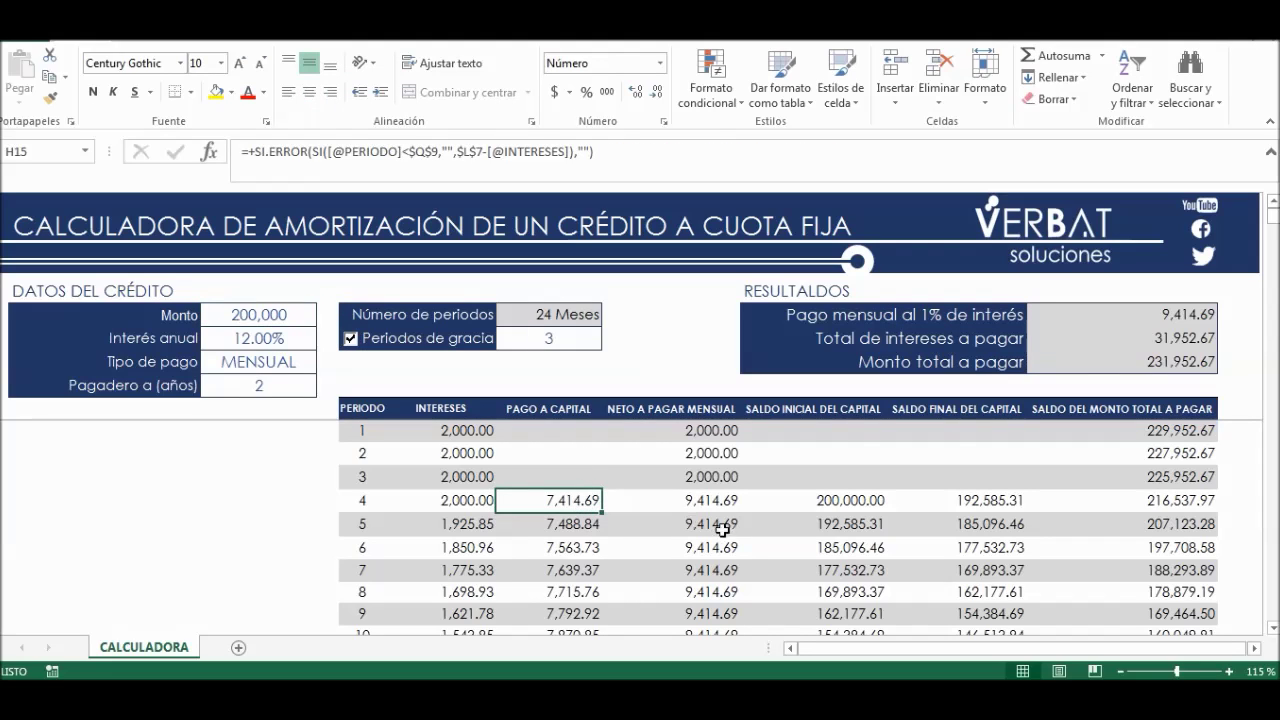
click(470, 433)
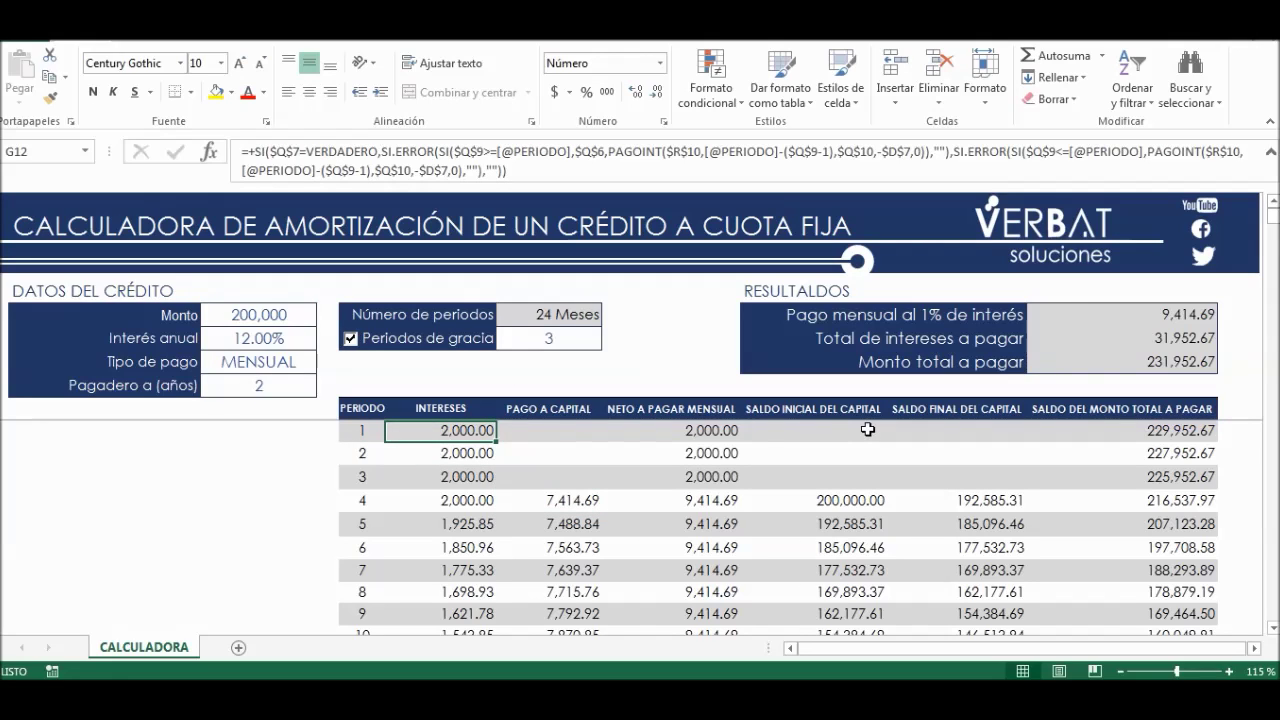
key(shift+Down)
key(shift+Down)
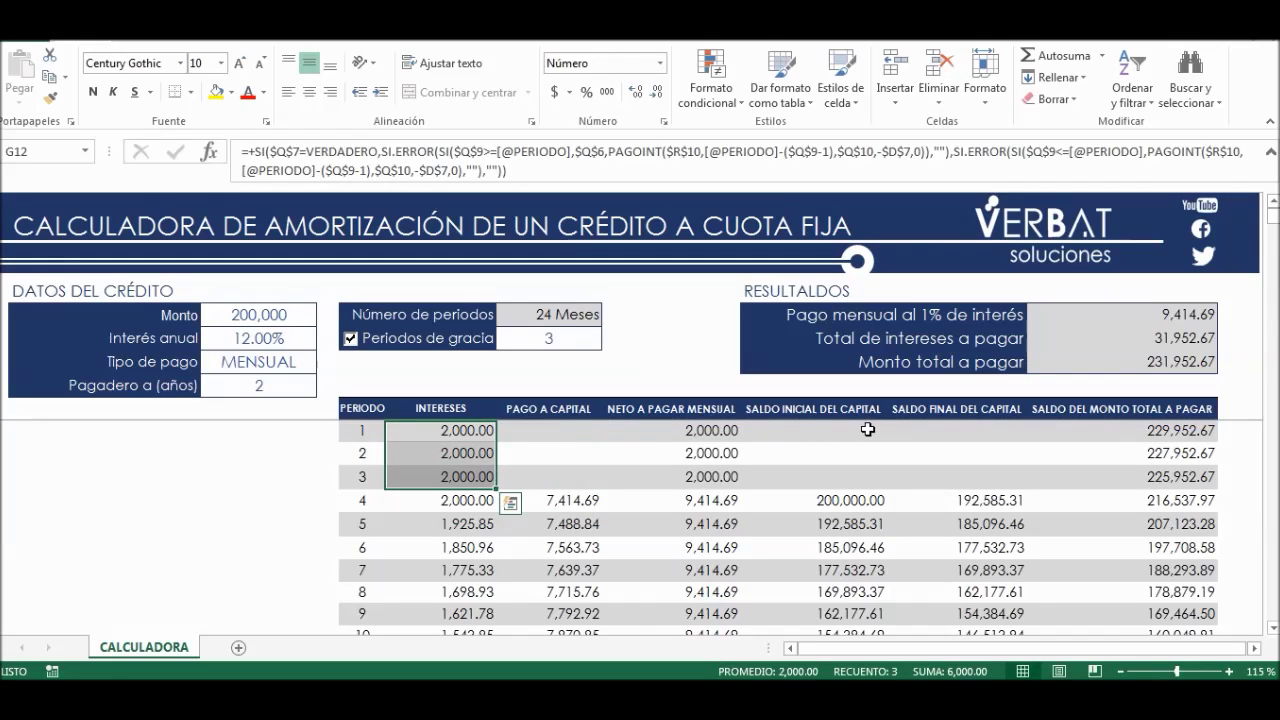
key(F2)
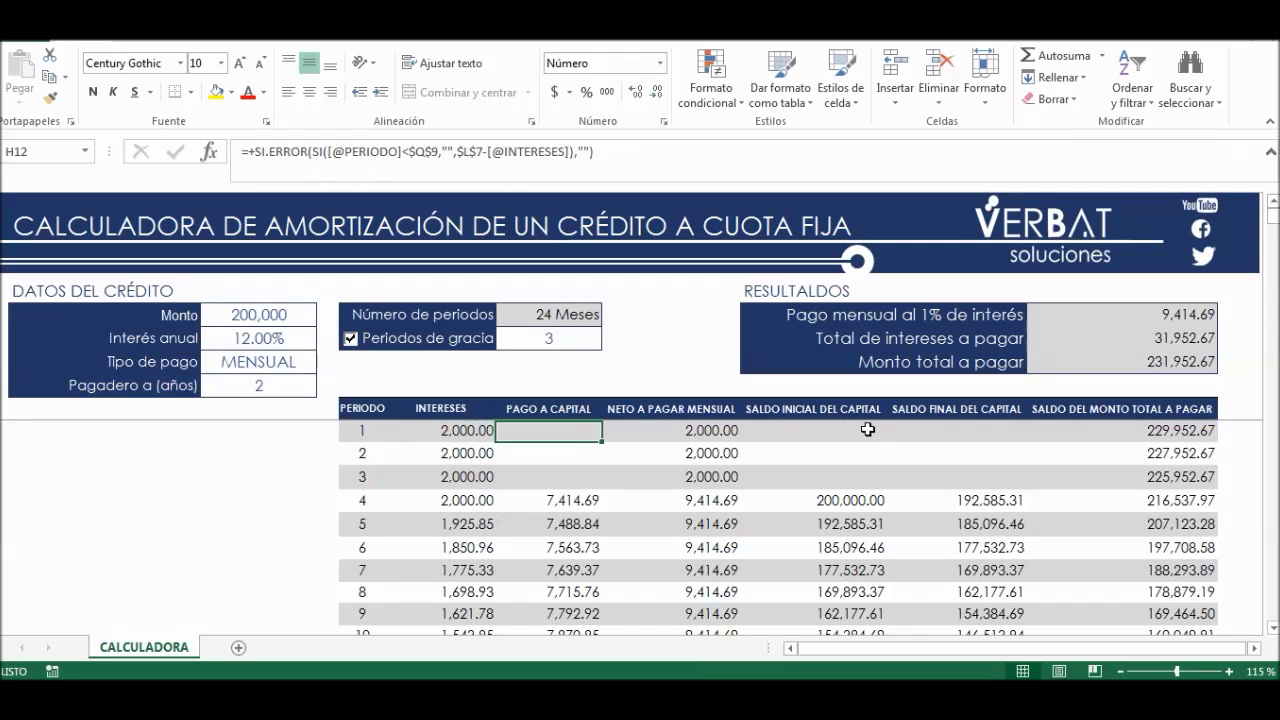
key(Return)
key(Down)
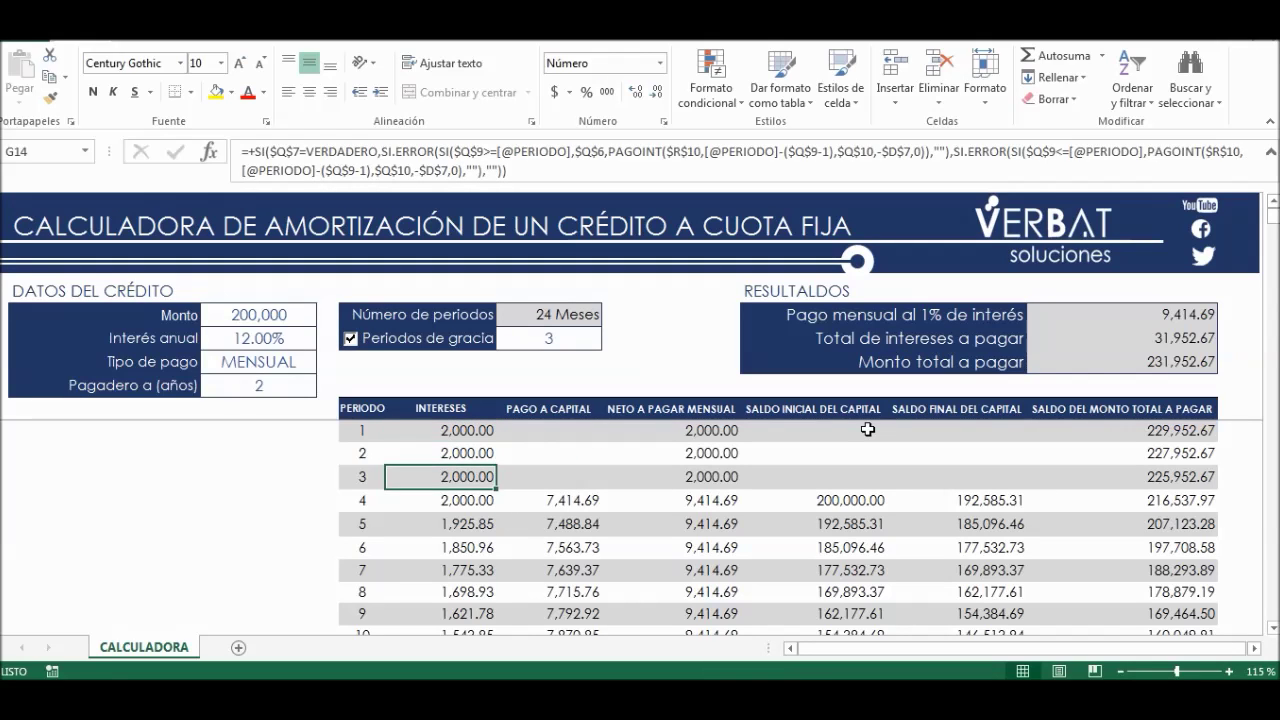
key(Right)
key(Down)
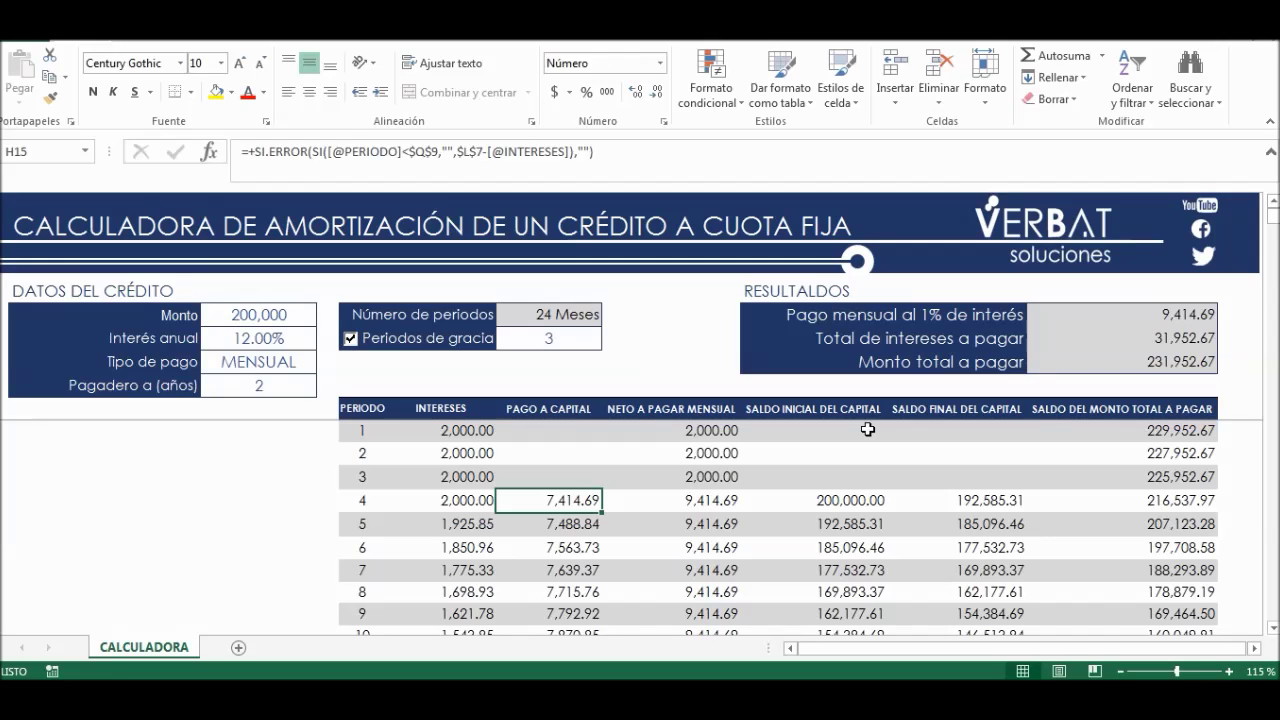
Review the schedule from period 4 down through the mid-twenties periods and return to the first rows.
key(Down)
key(Up)
key(Left)
key(Right)
scroll(764, 500, down, 2)
scroll(764, 500, up, 2)
scroll(716, 548, down, 1)
scroll(716, 548, down, 4)
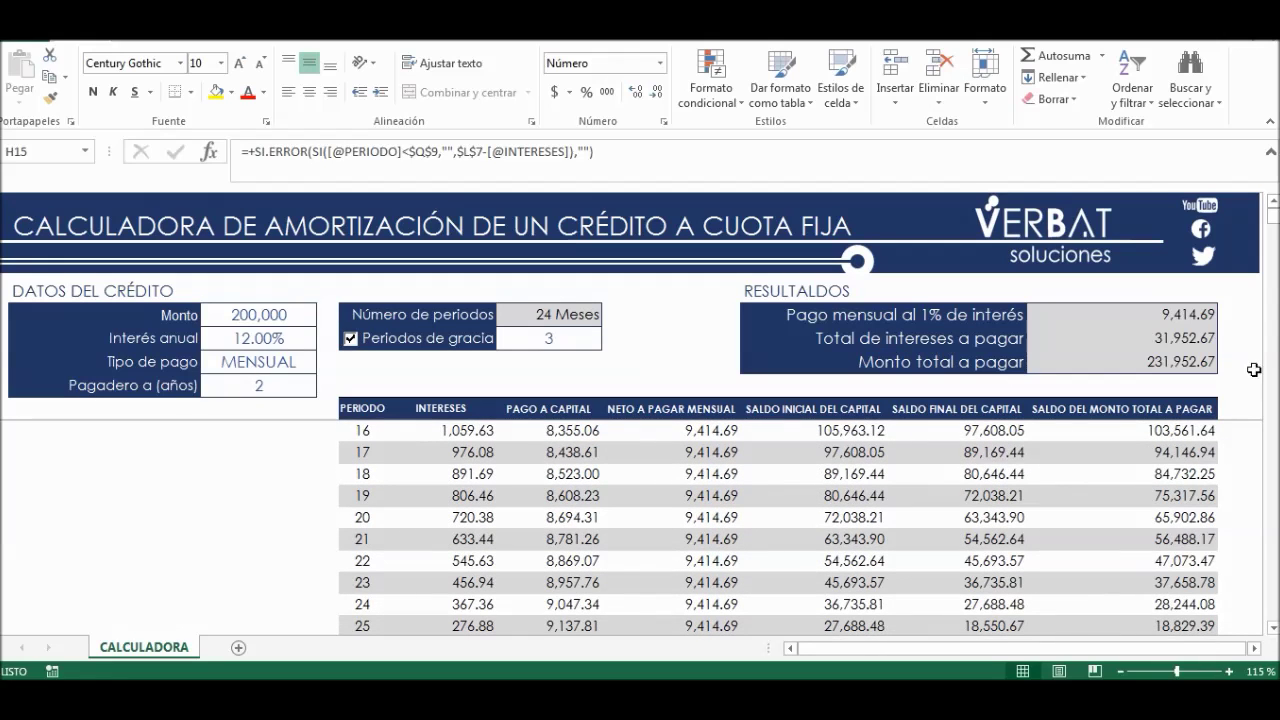
scroll(805, 505, up, 5)
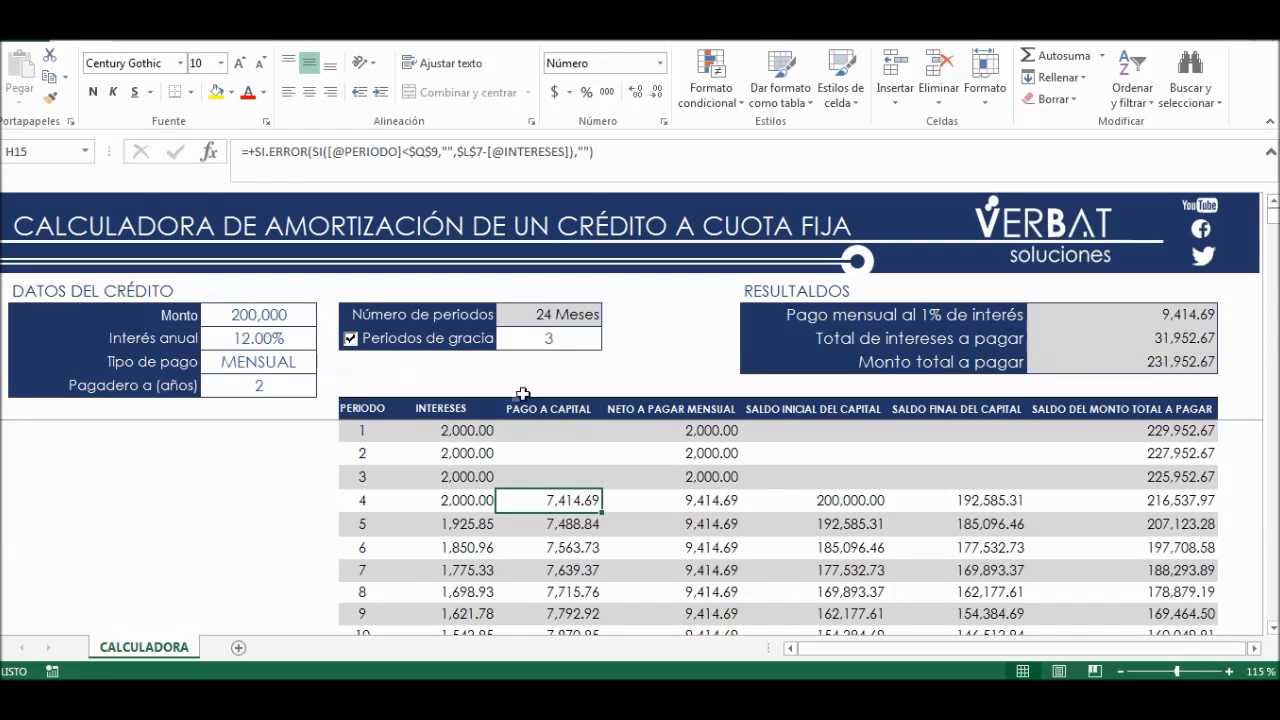
Compare INTERESES with NETO A PAGAR MENSUAL for periods 1 to 3, and examine the interest, capital and net payment of period 4.
drag(463, 432, 471, 483)
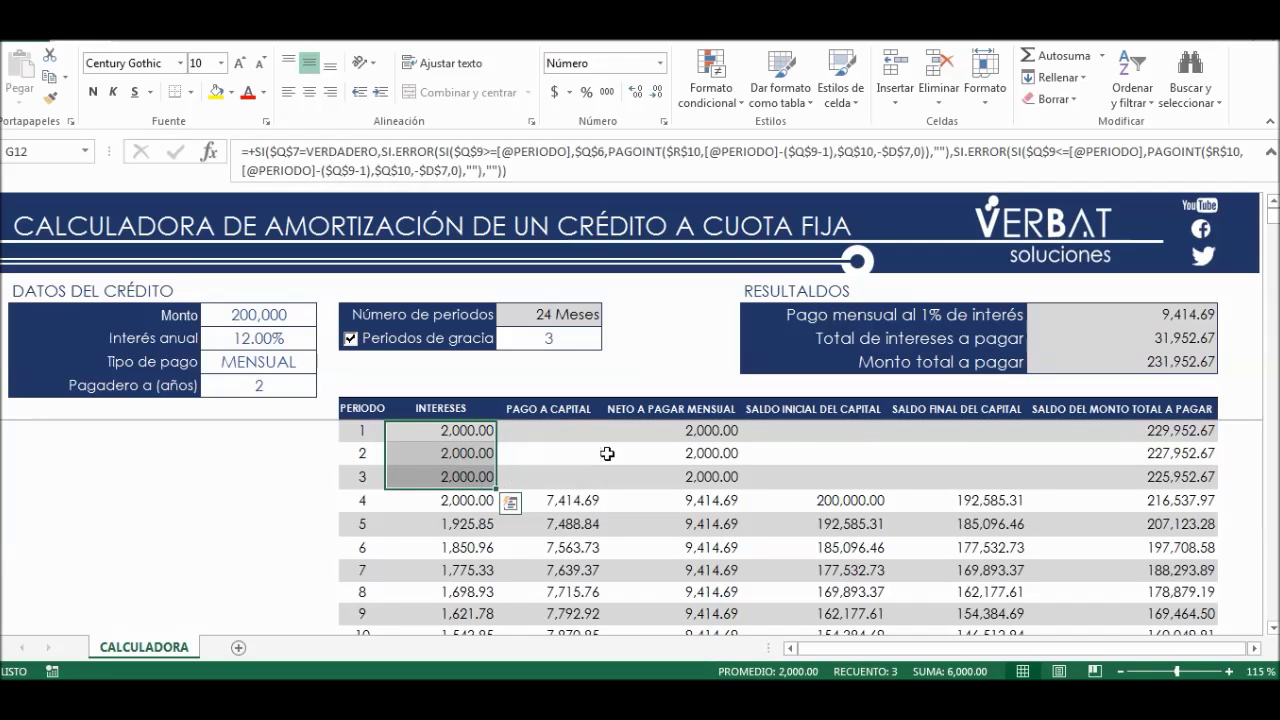
click(708, 428)
drag(708, 428, 710, 477)
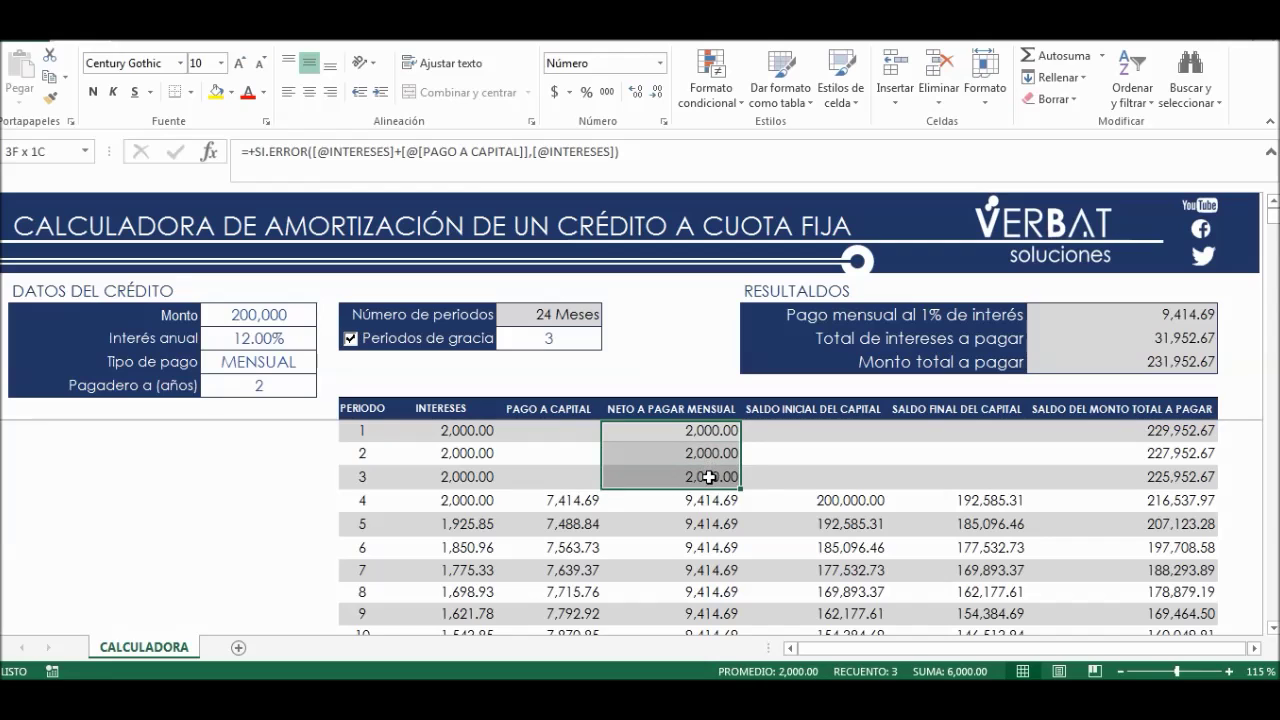
click(470, 497)
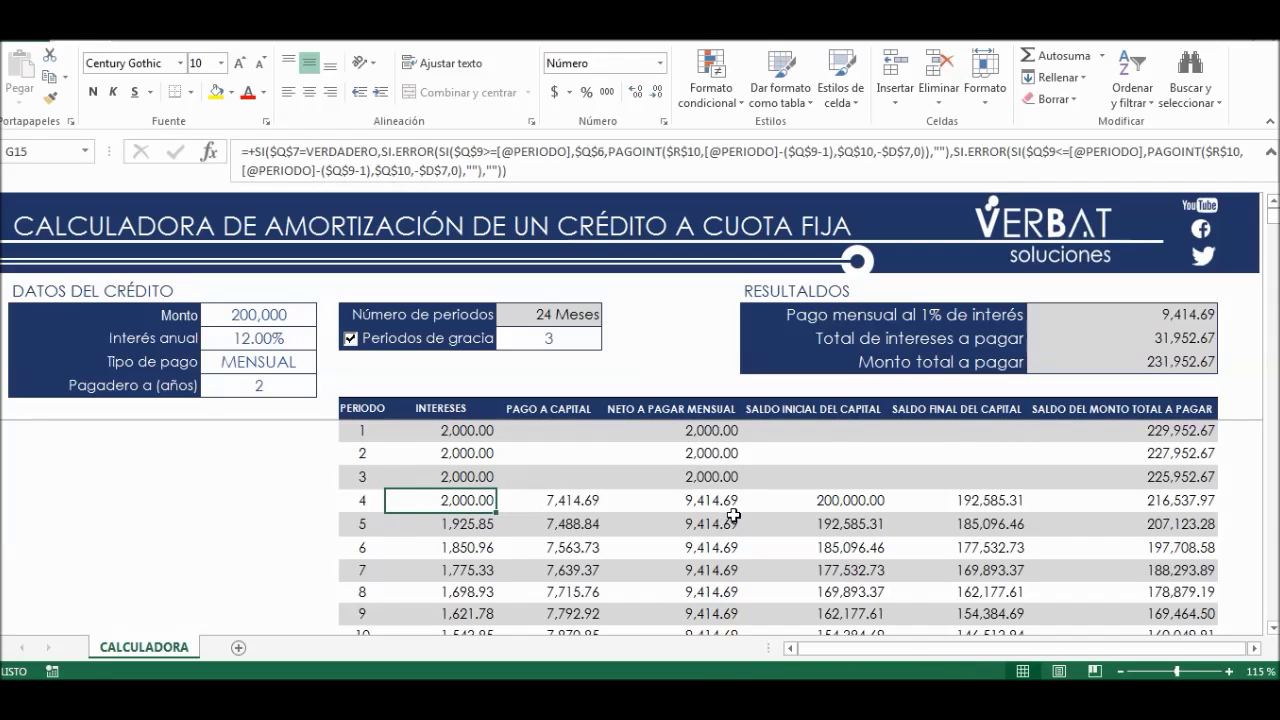
click(700, 500)
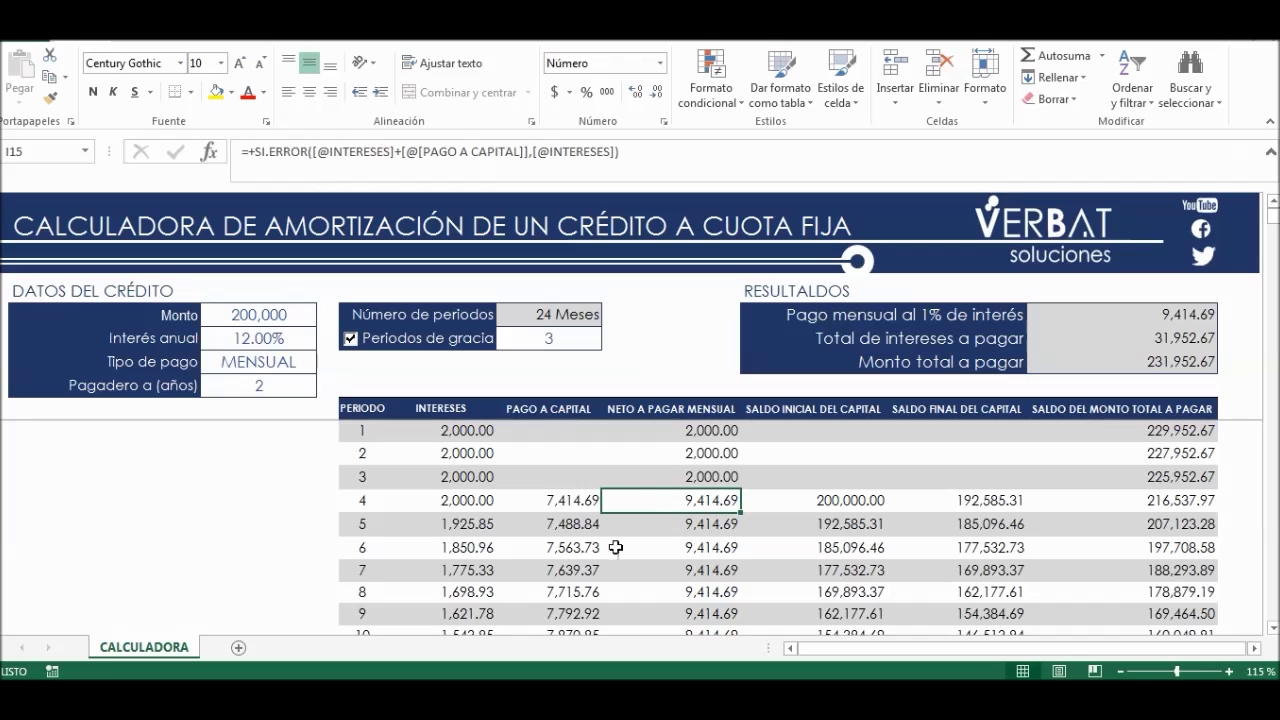
click(566, 502)
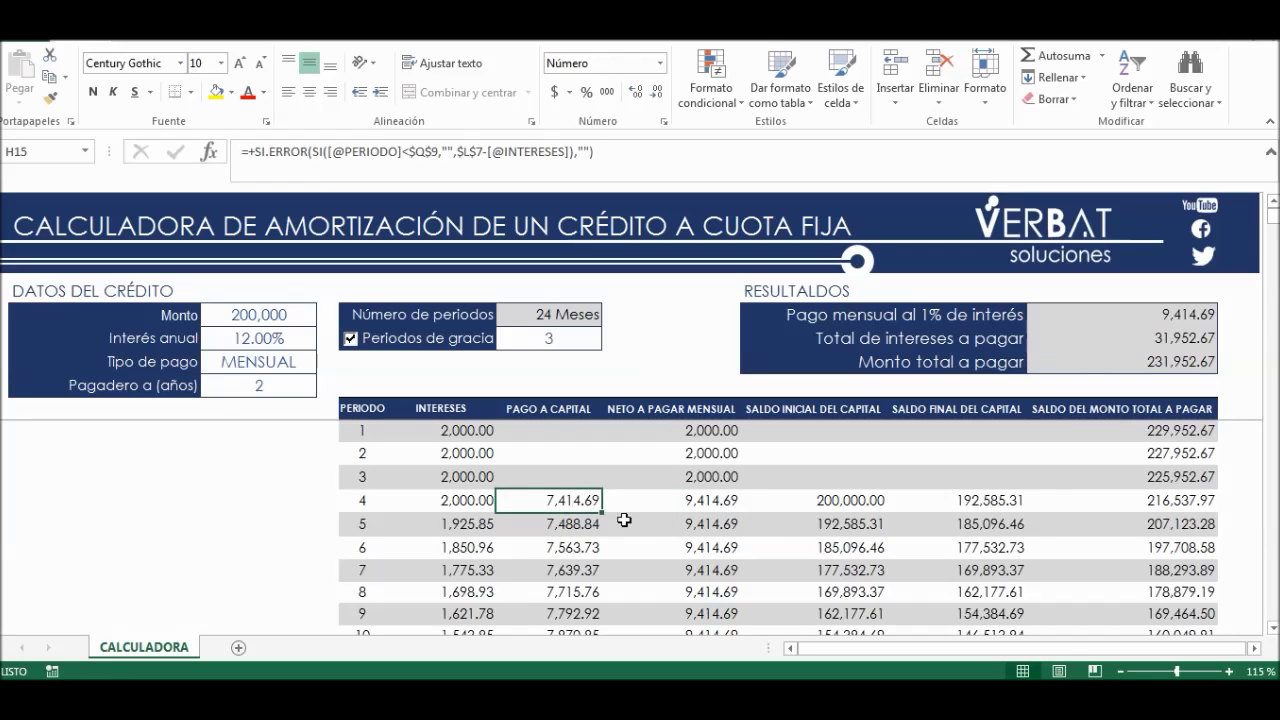
click(694, 505)
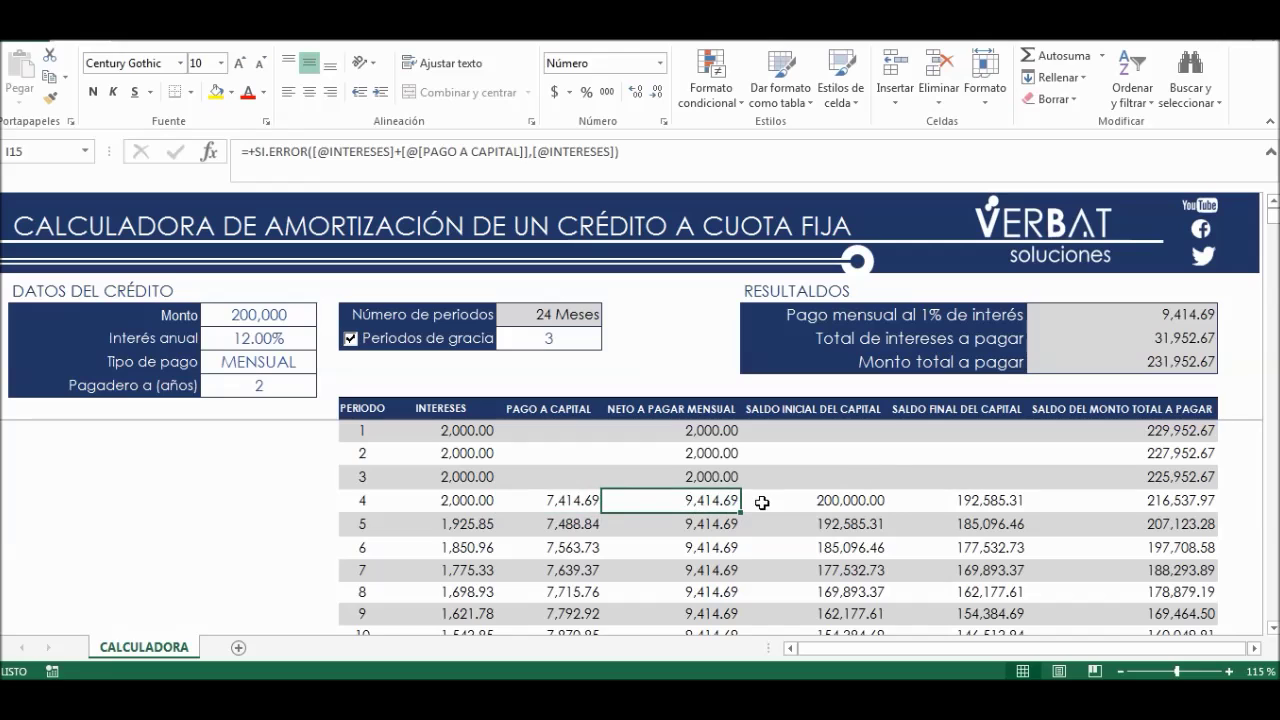
Compare the Pago mensual result with period 4's net payment, and review the final balances through period 27.
click(1184, 322)
click(727, 508)
click(980, 322)
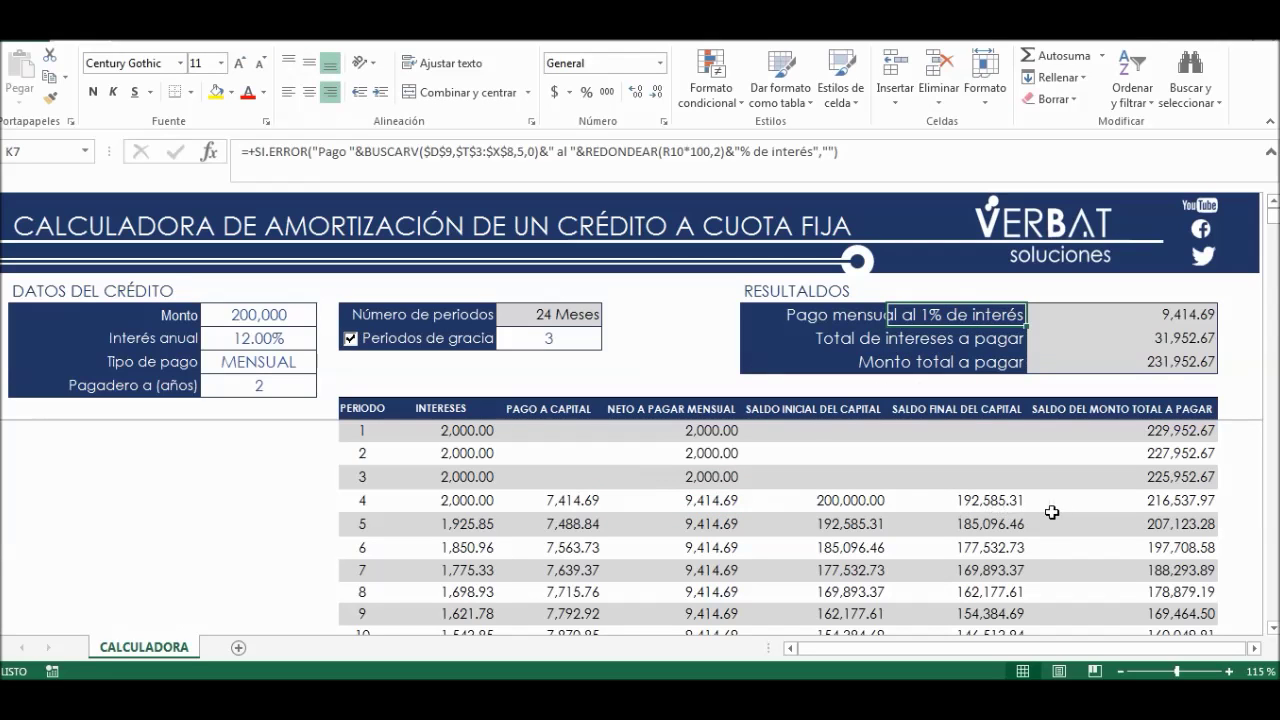
scroll(1053, 511, down, 7)
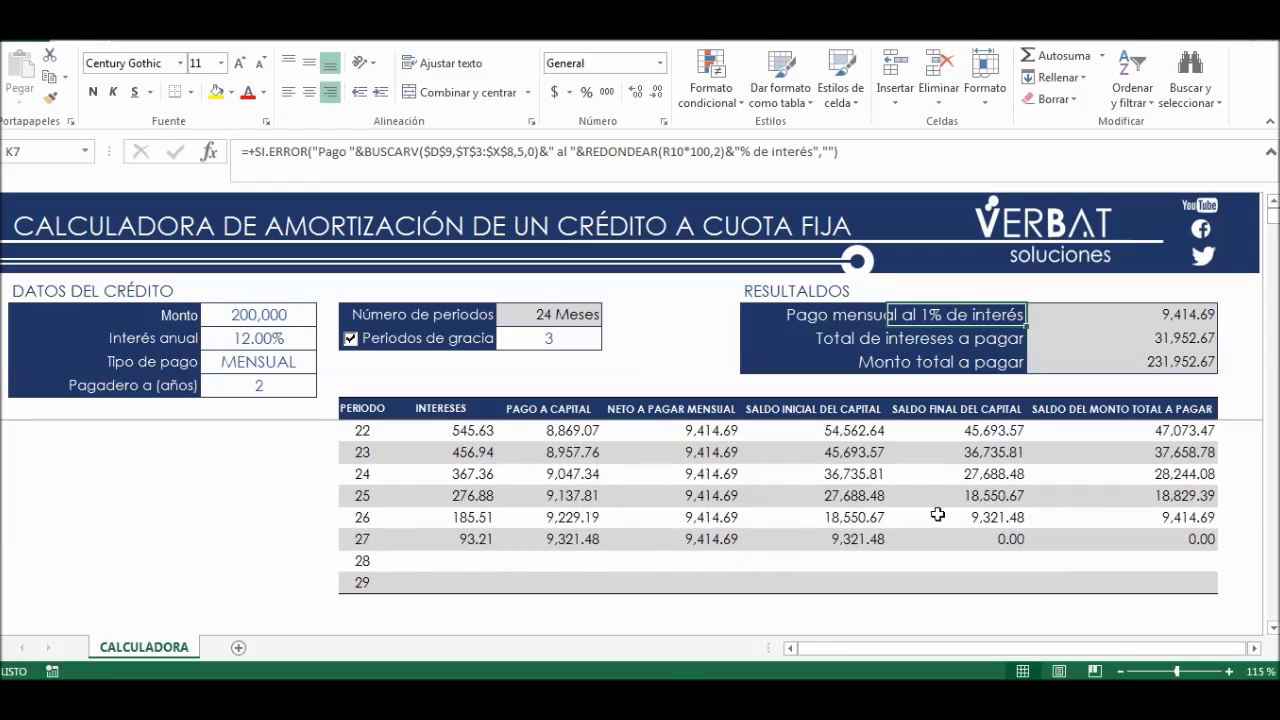
scroll(856, 535, up, 7)
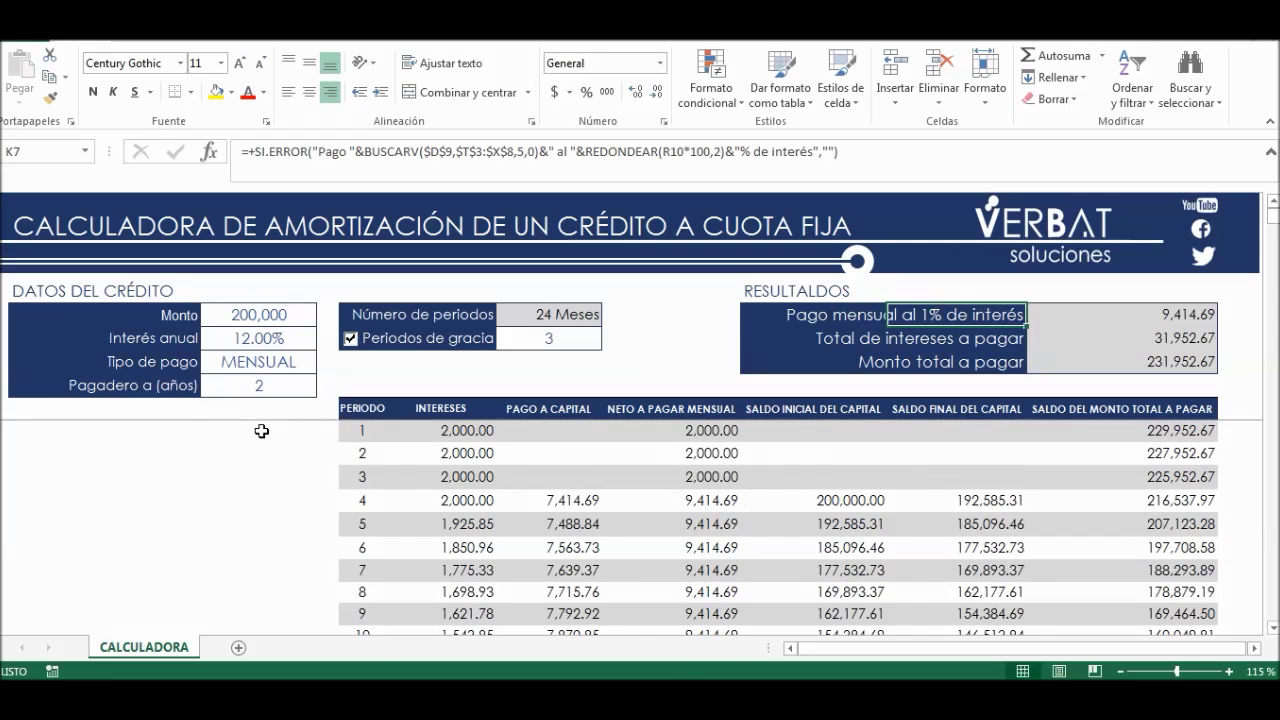
Examine the table headers from PERIODO to SALDO DEL MONTO TOTAL A PAGAR, the PERIODO column, and the period 1 interest formula.
click(287, 408)
key(ctrl+Right)
key(ctrl+Right)
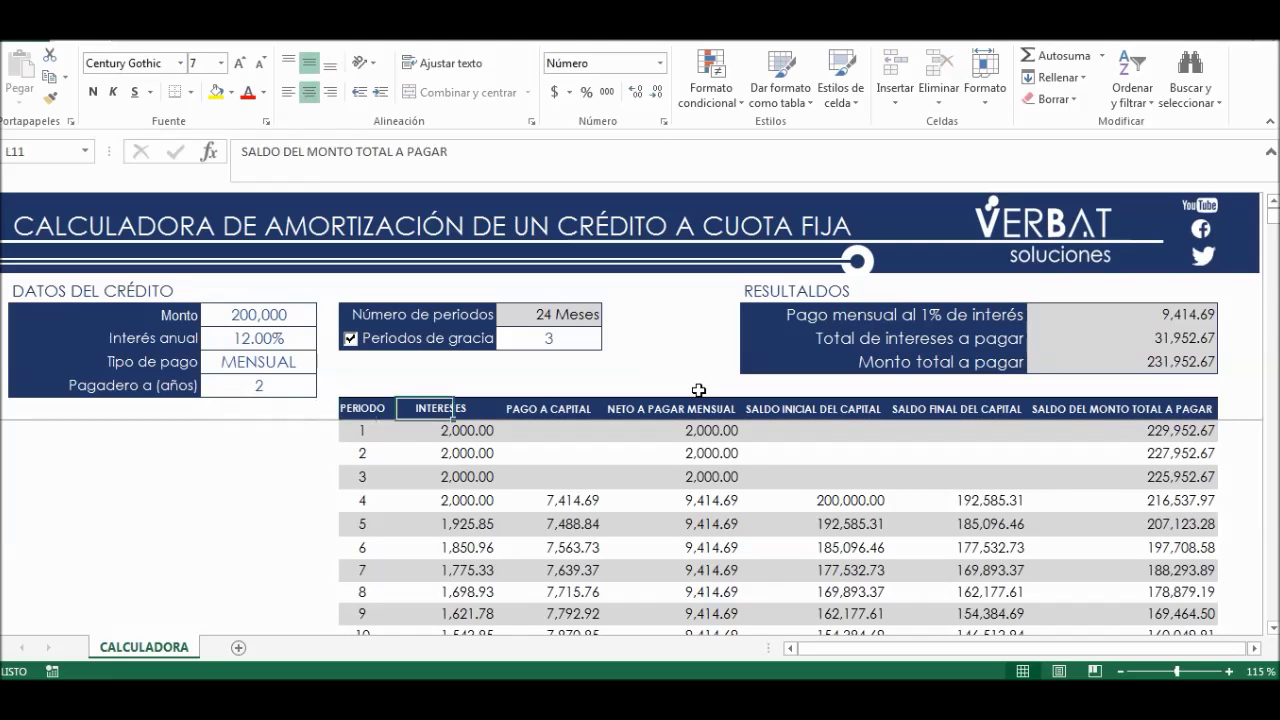
key(ctrl+Left)
key(ctrl+Down)
key(ctrl+Up)
key(Down)
key(Right)
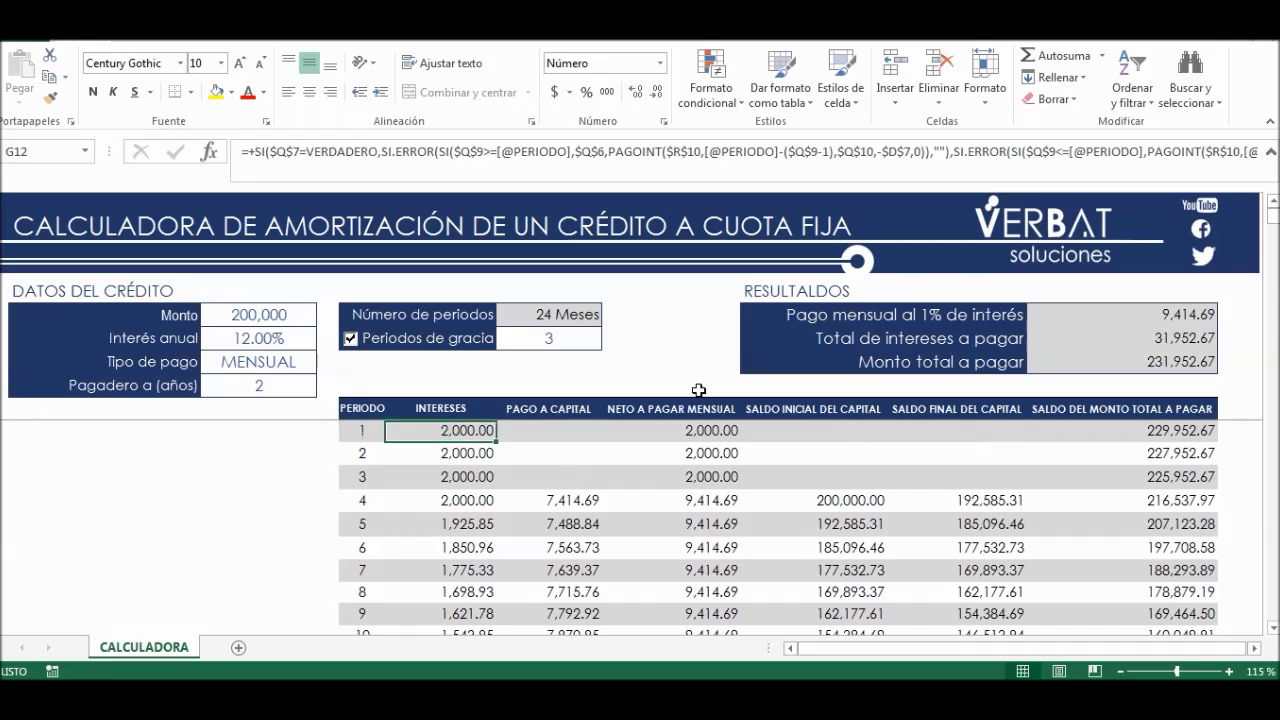
Examine the INTERESES column to its last row and the period 1 capital payment, net payment and SALDO INICIAL DEL CAPITAL cells.
key(ctrl+Down)
key(ctrl+Up)
key(Right)
key(Down)
key(Right)
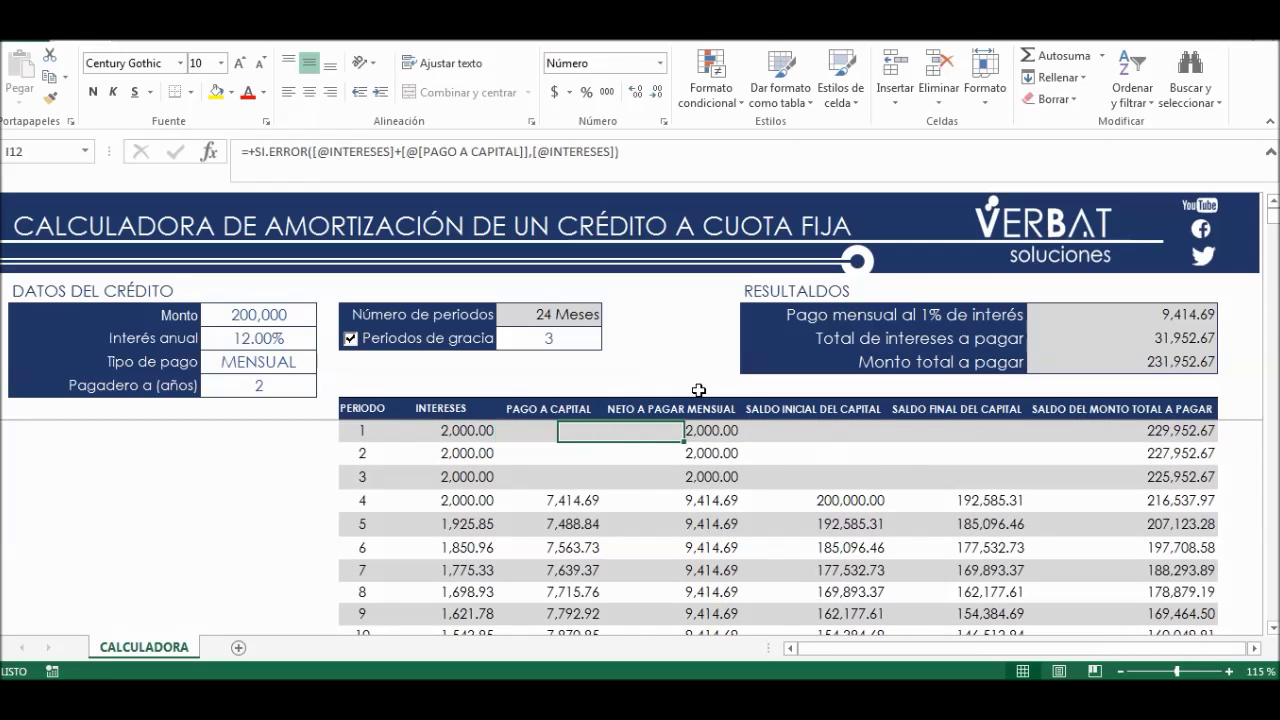
key(Right)
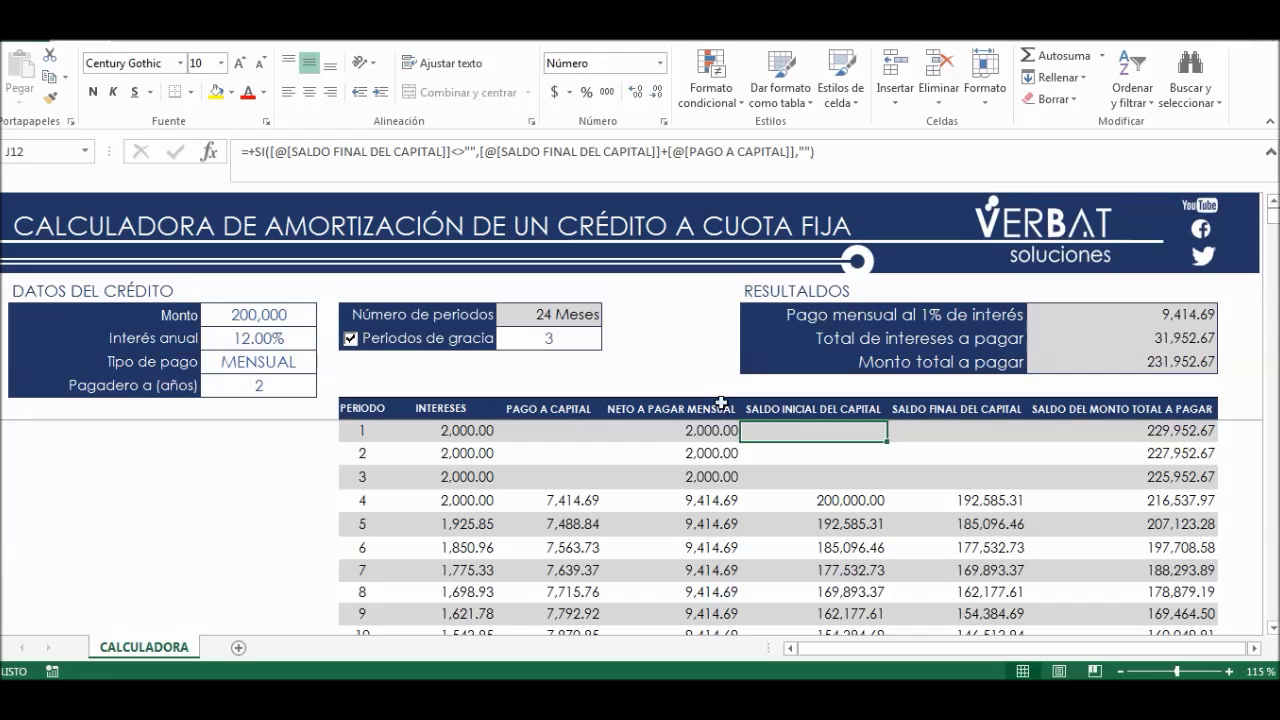
click(551, 411)
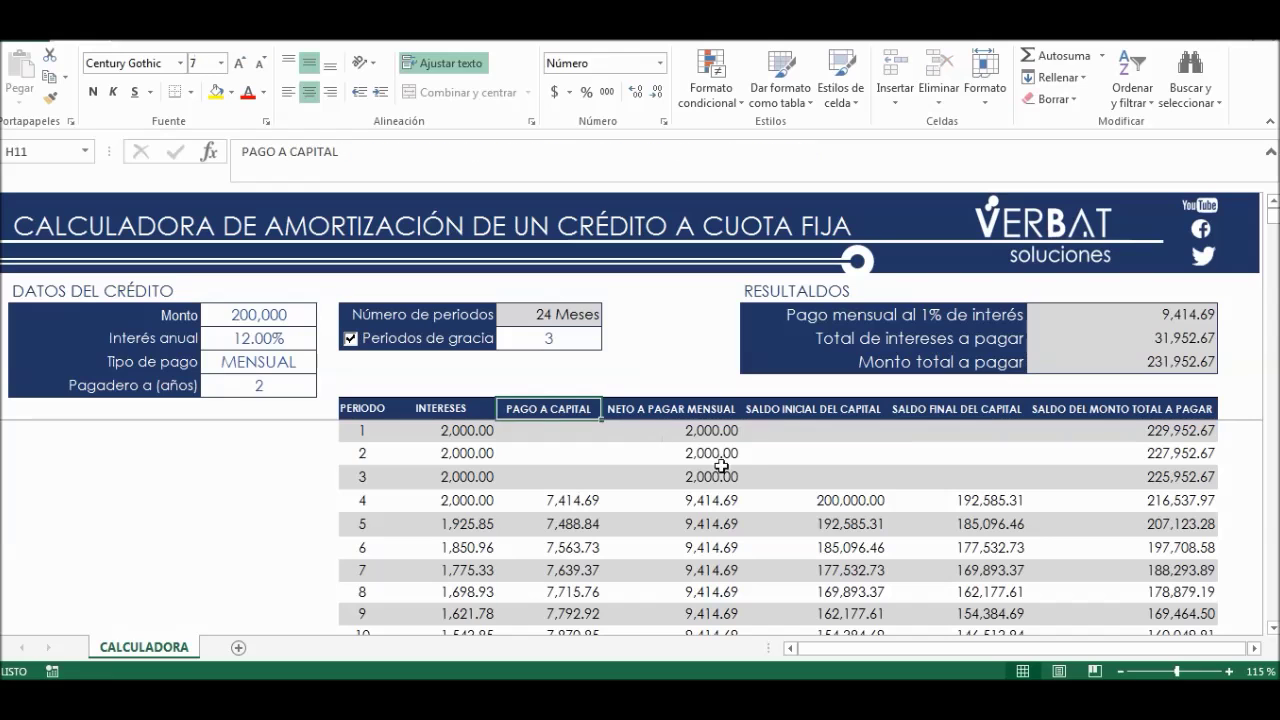
click(676, 432)
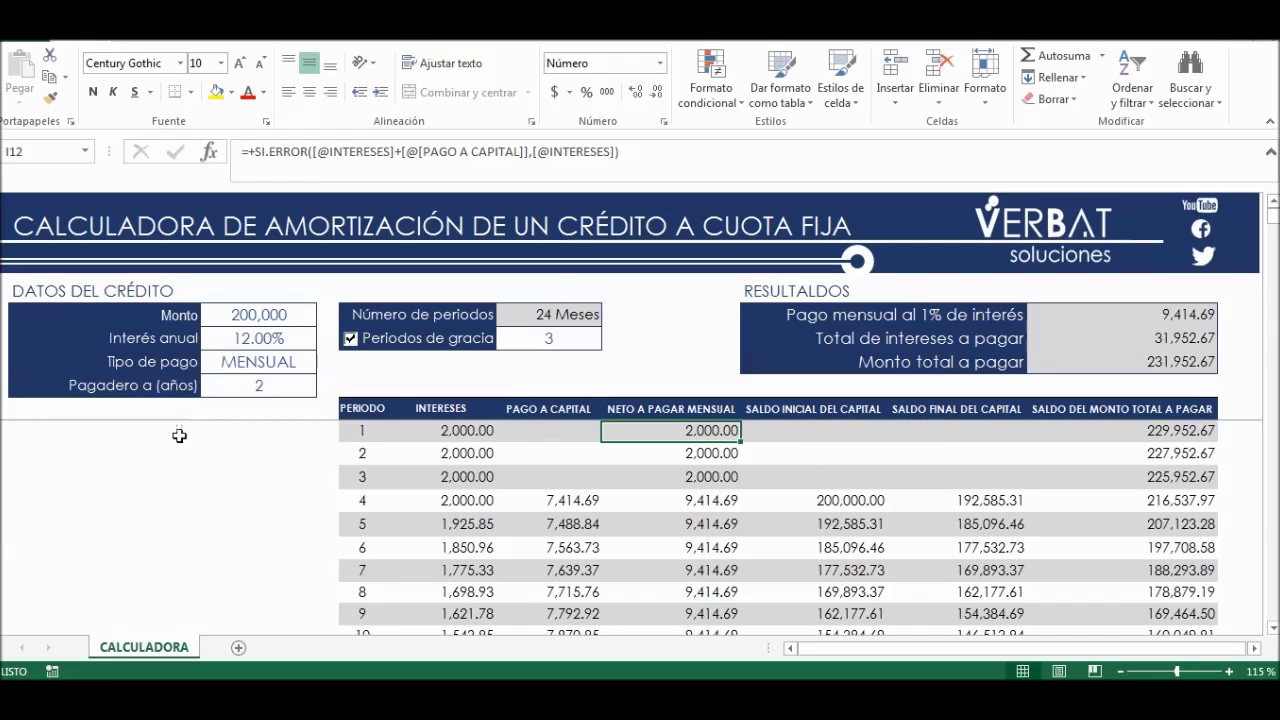